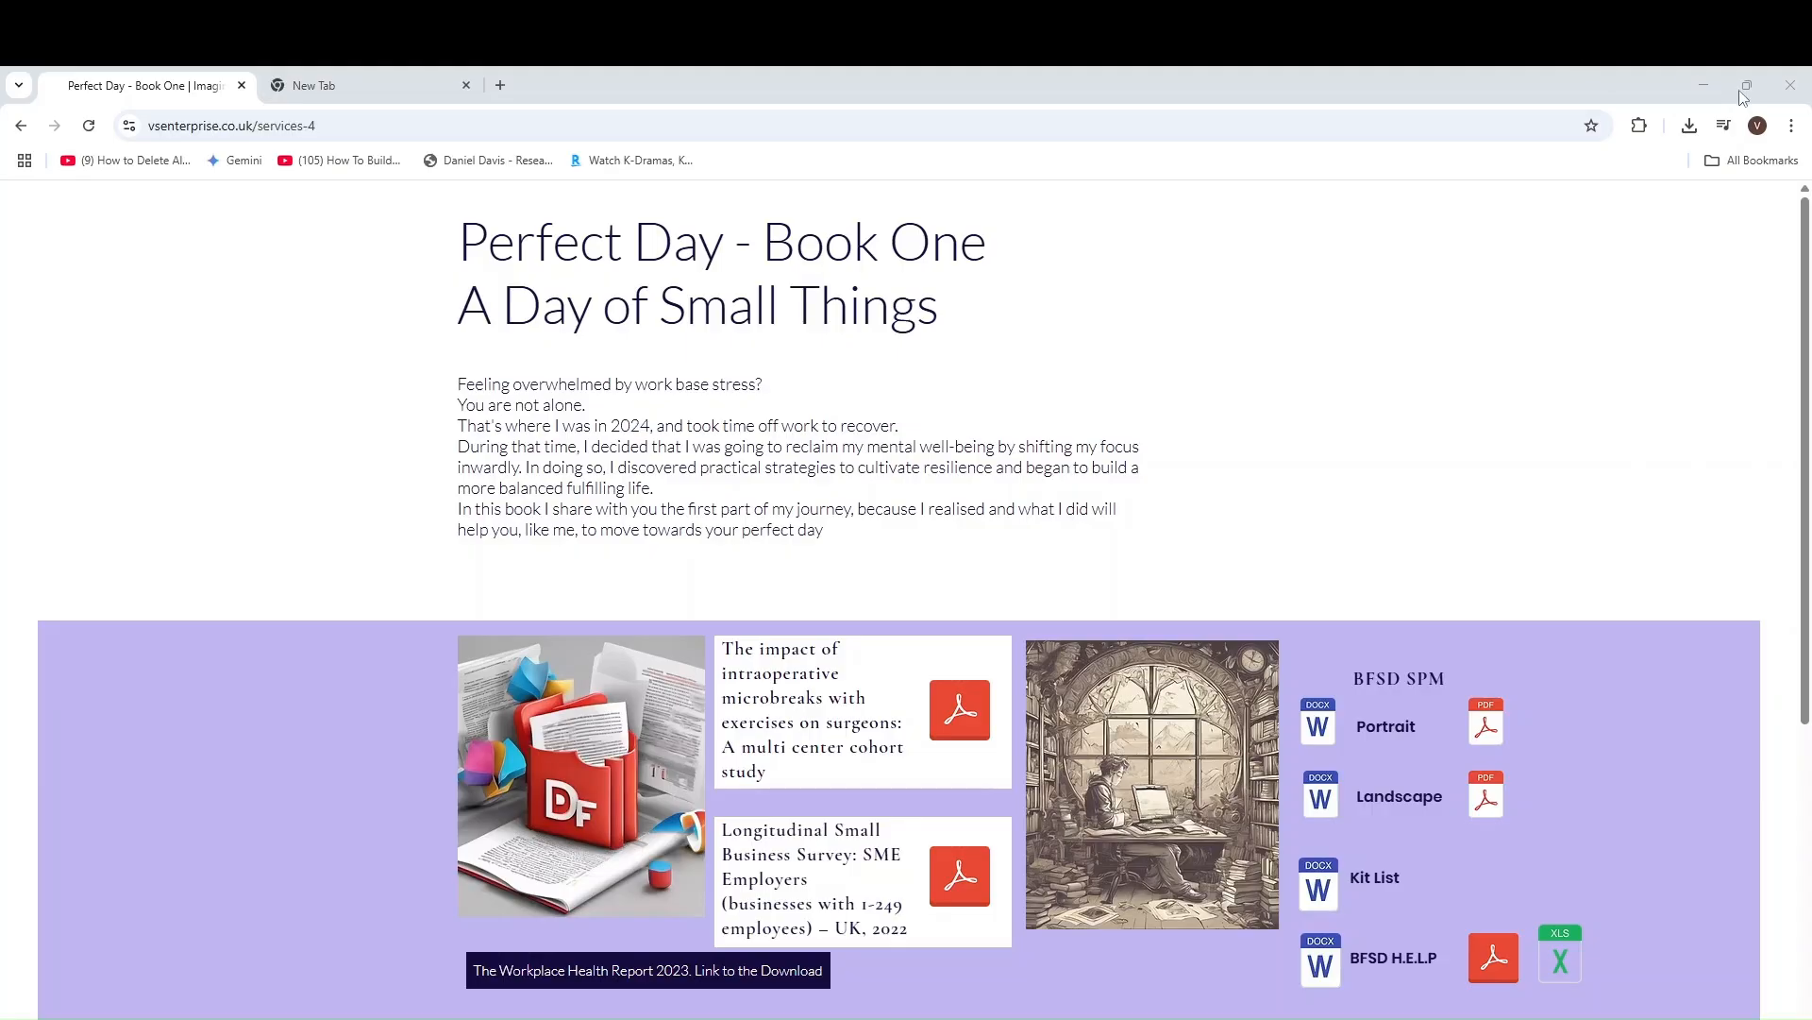
Open the vsenterprise.co.uk home page and navigate through Amare Verum and the Perfect Day Series to Book One - A Day of Small things
click(408, 85)
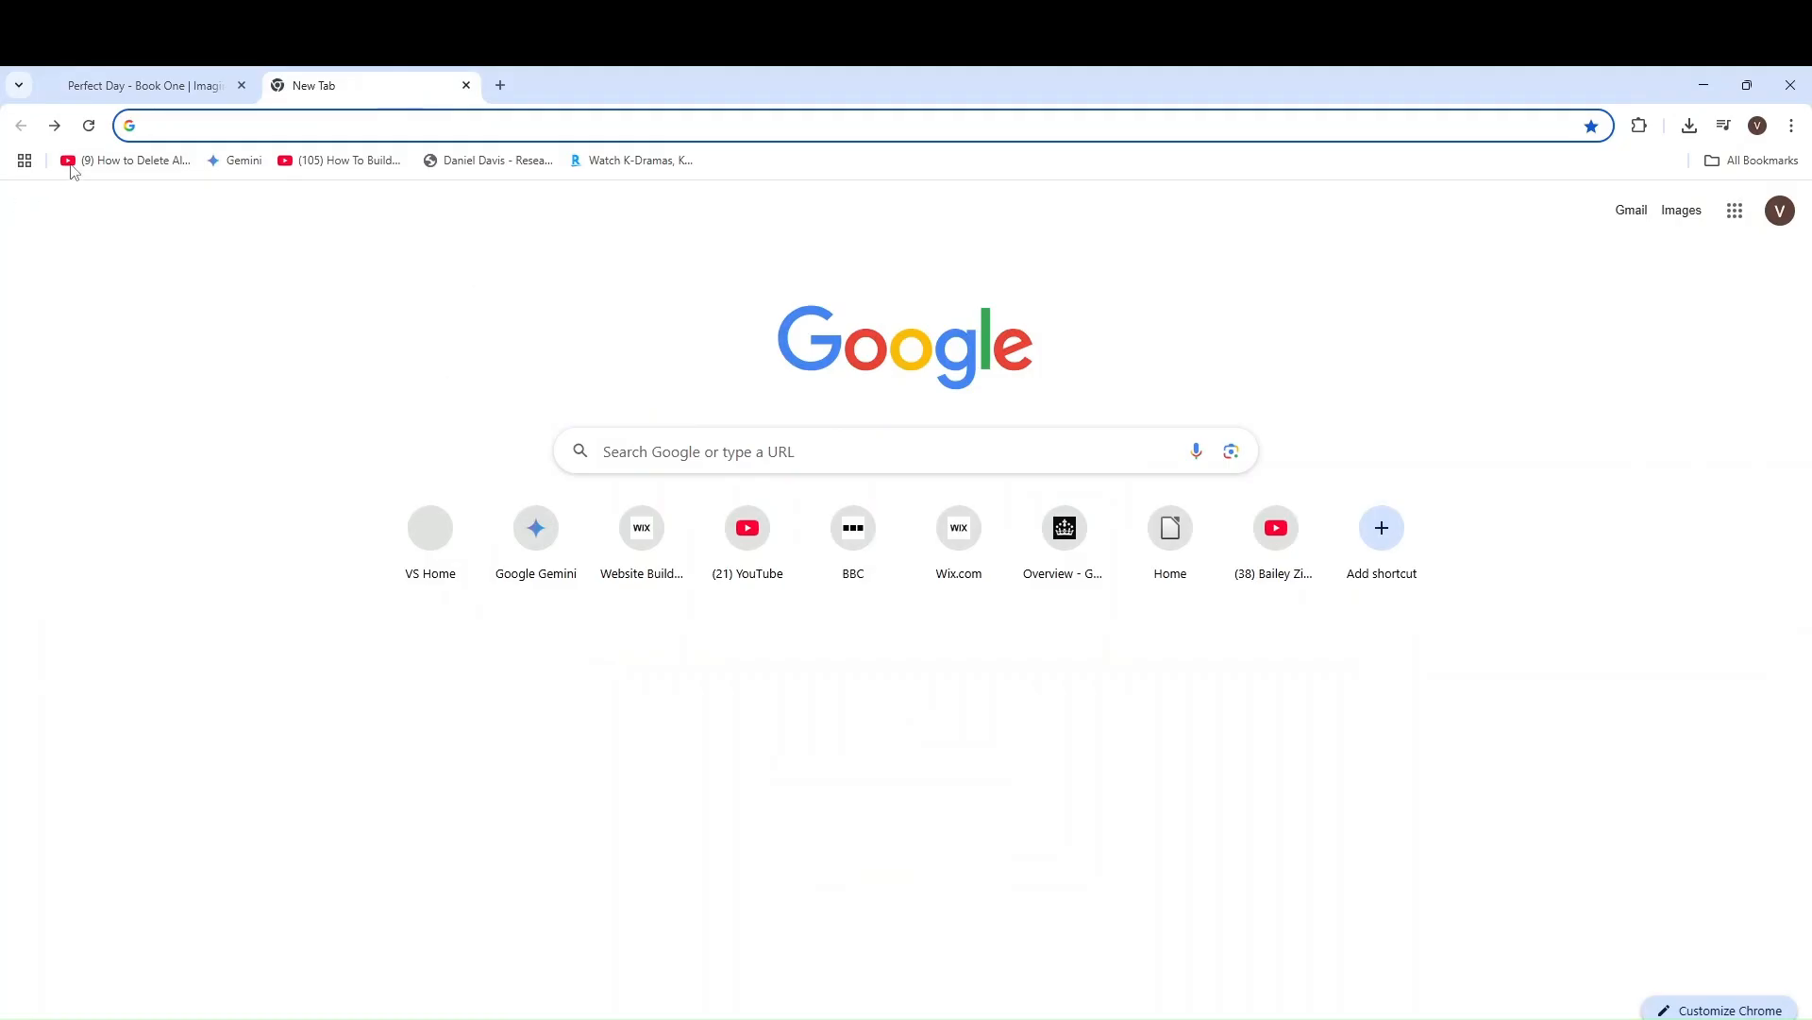
click(54, 129)
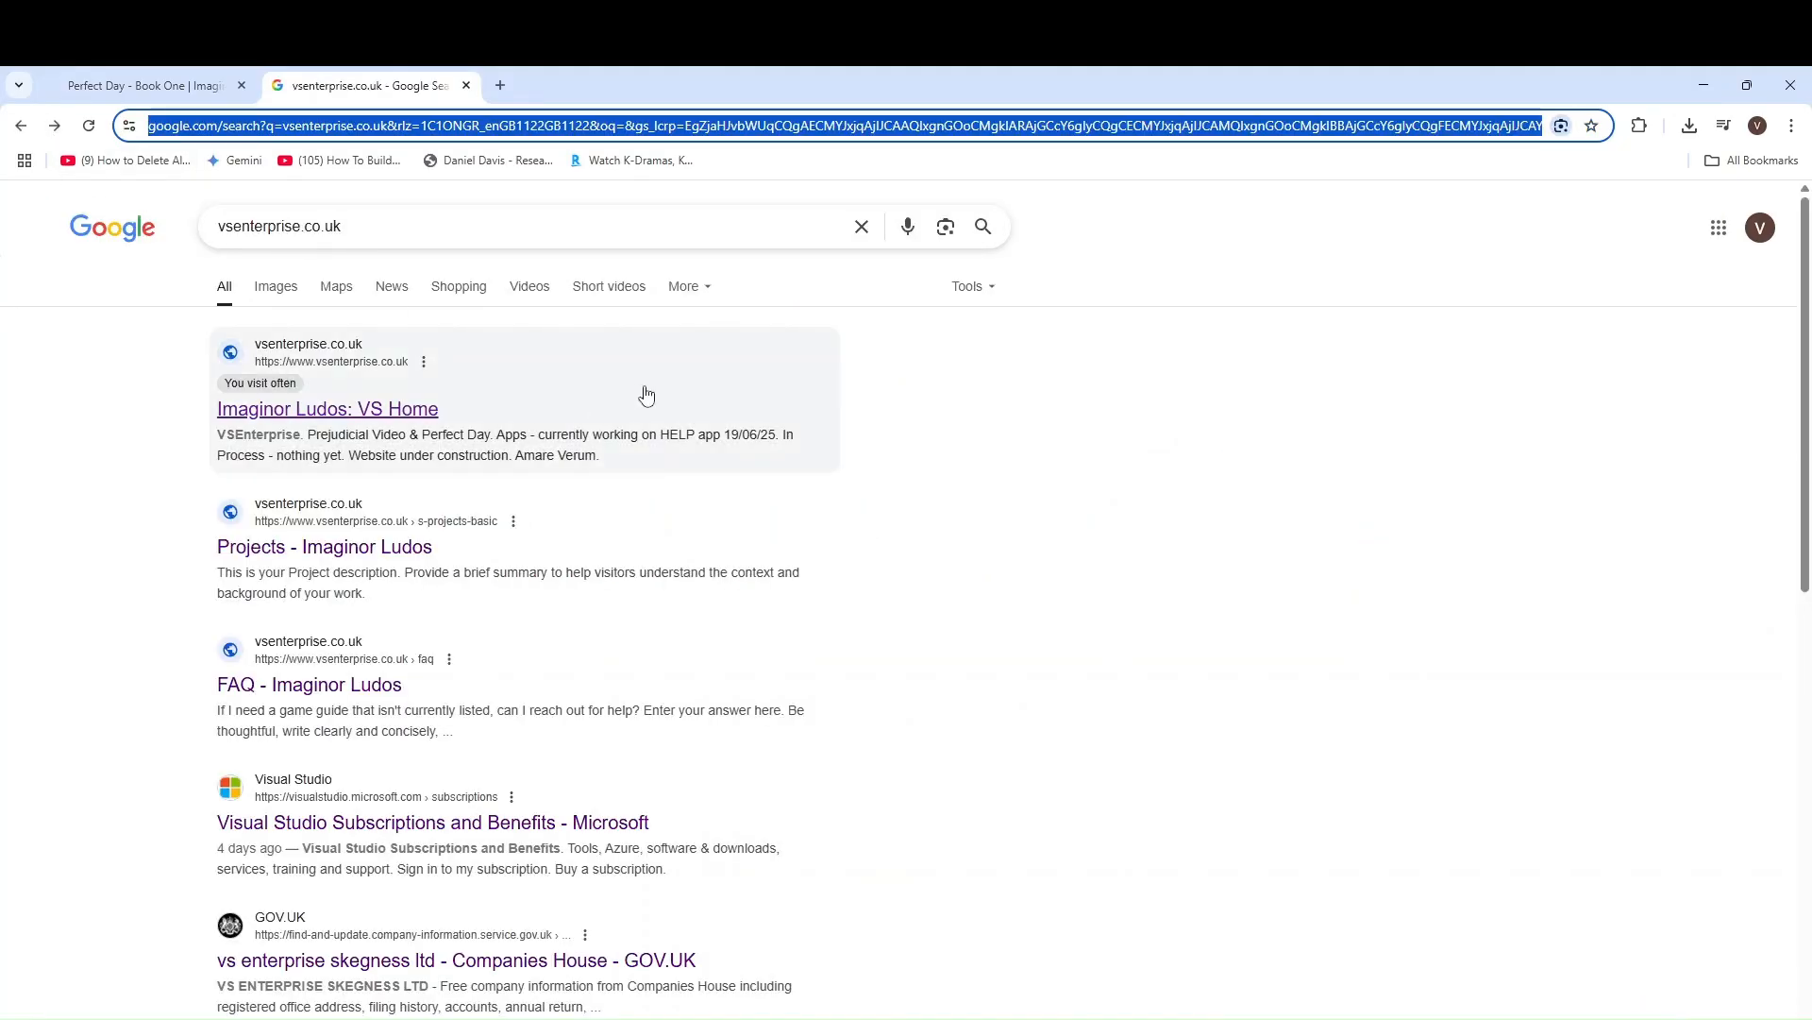
click(263, 420)
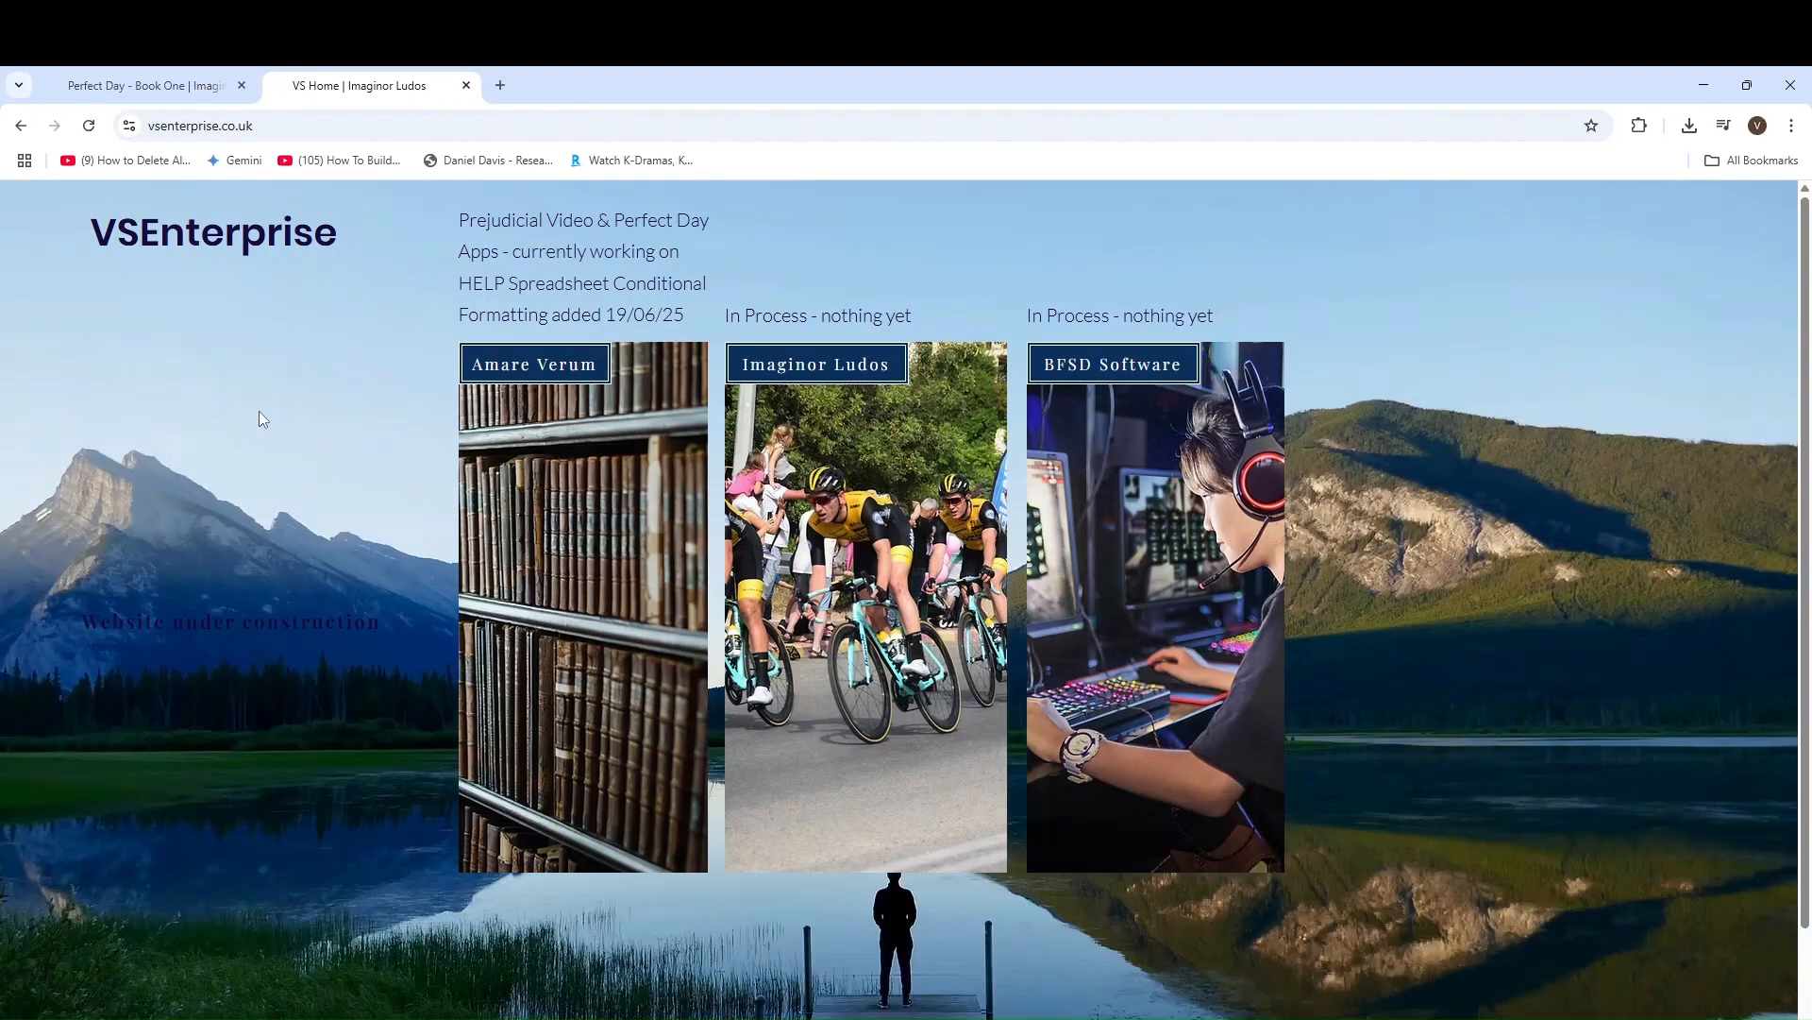
click(552, 378)
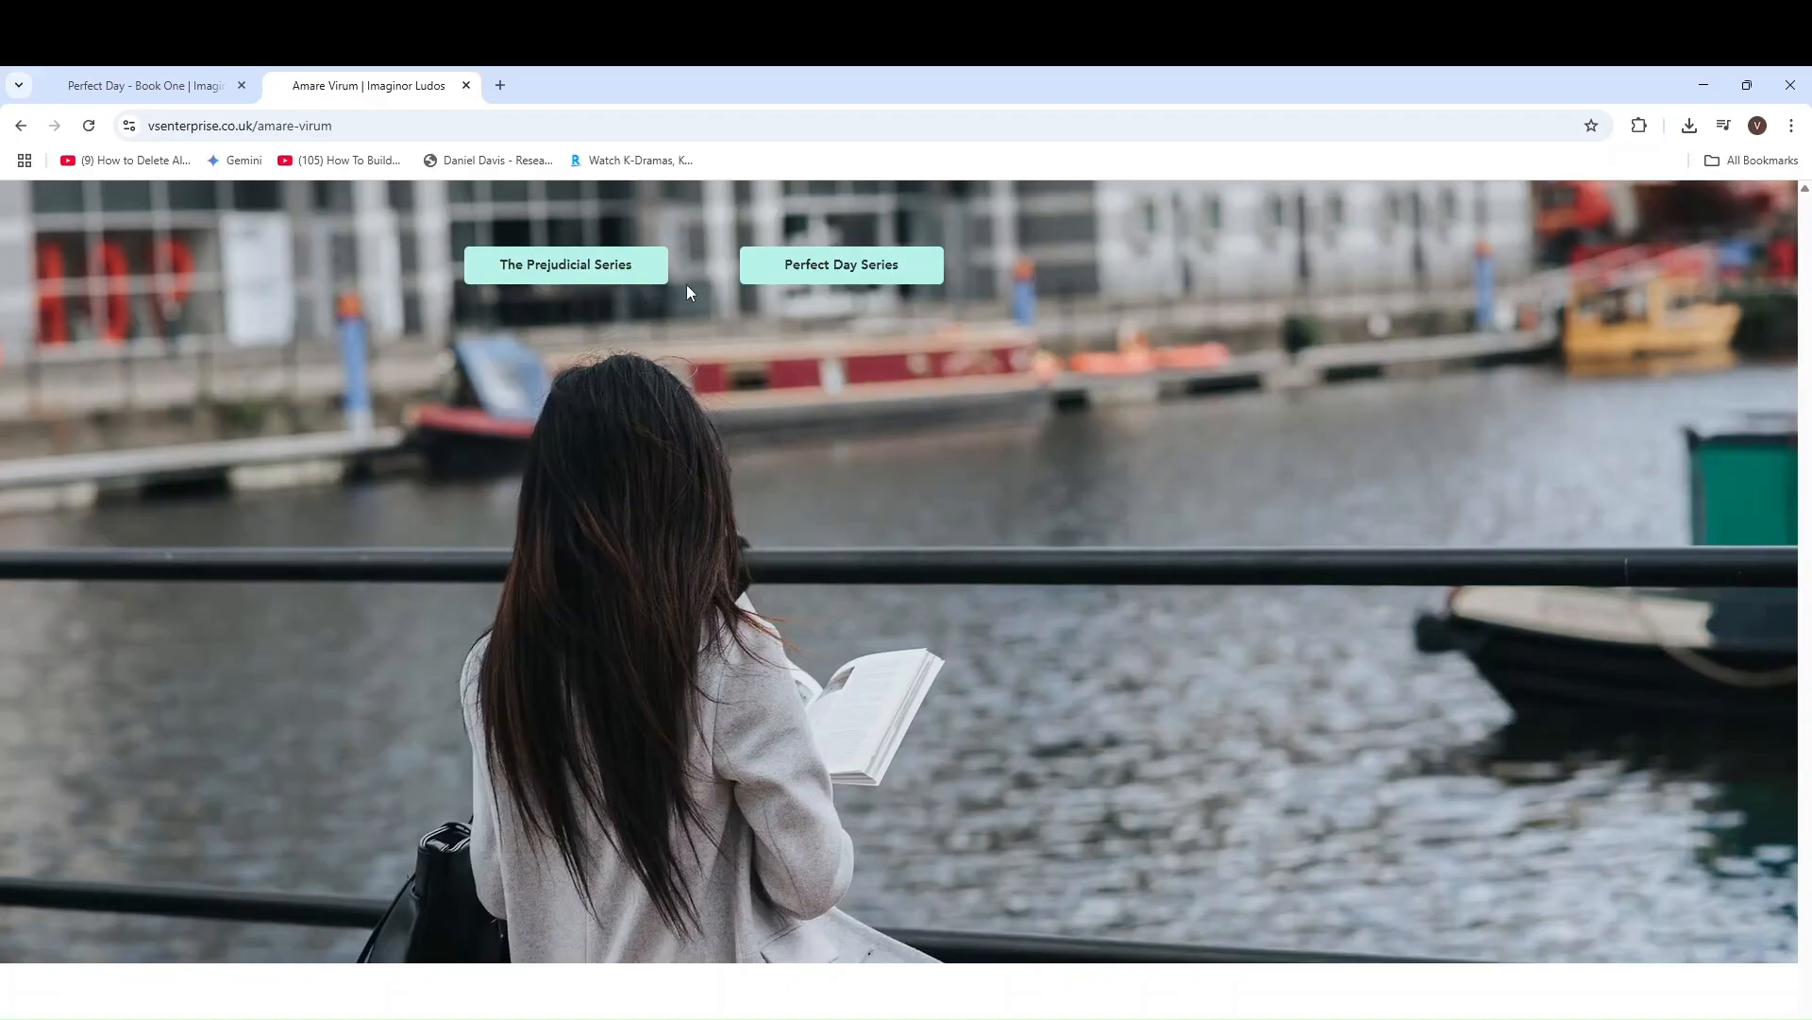
click(840, 269)
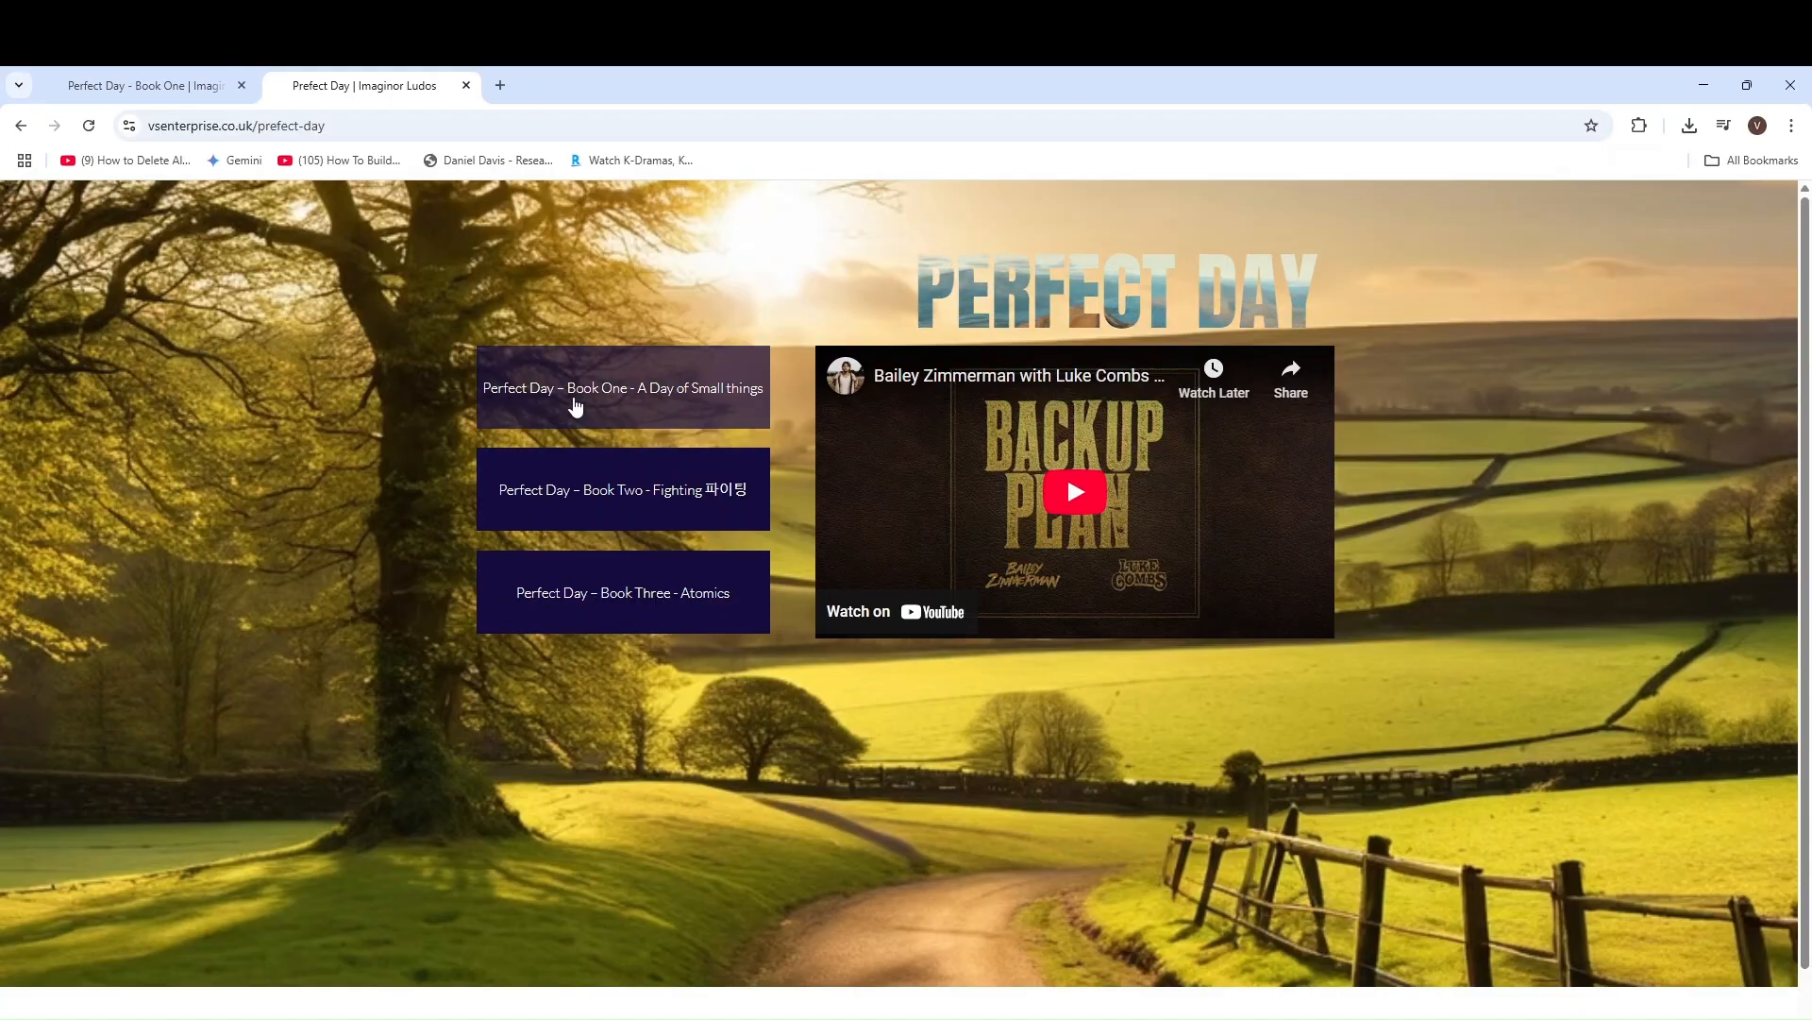
click(576, 404)
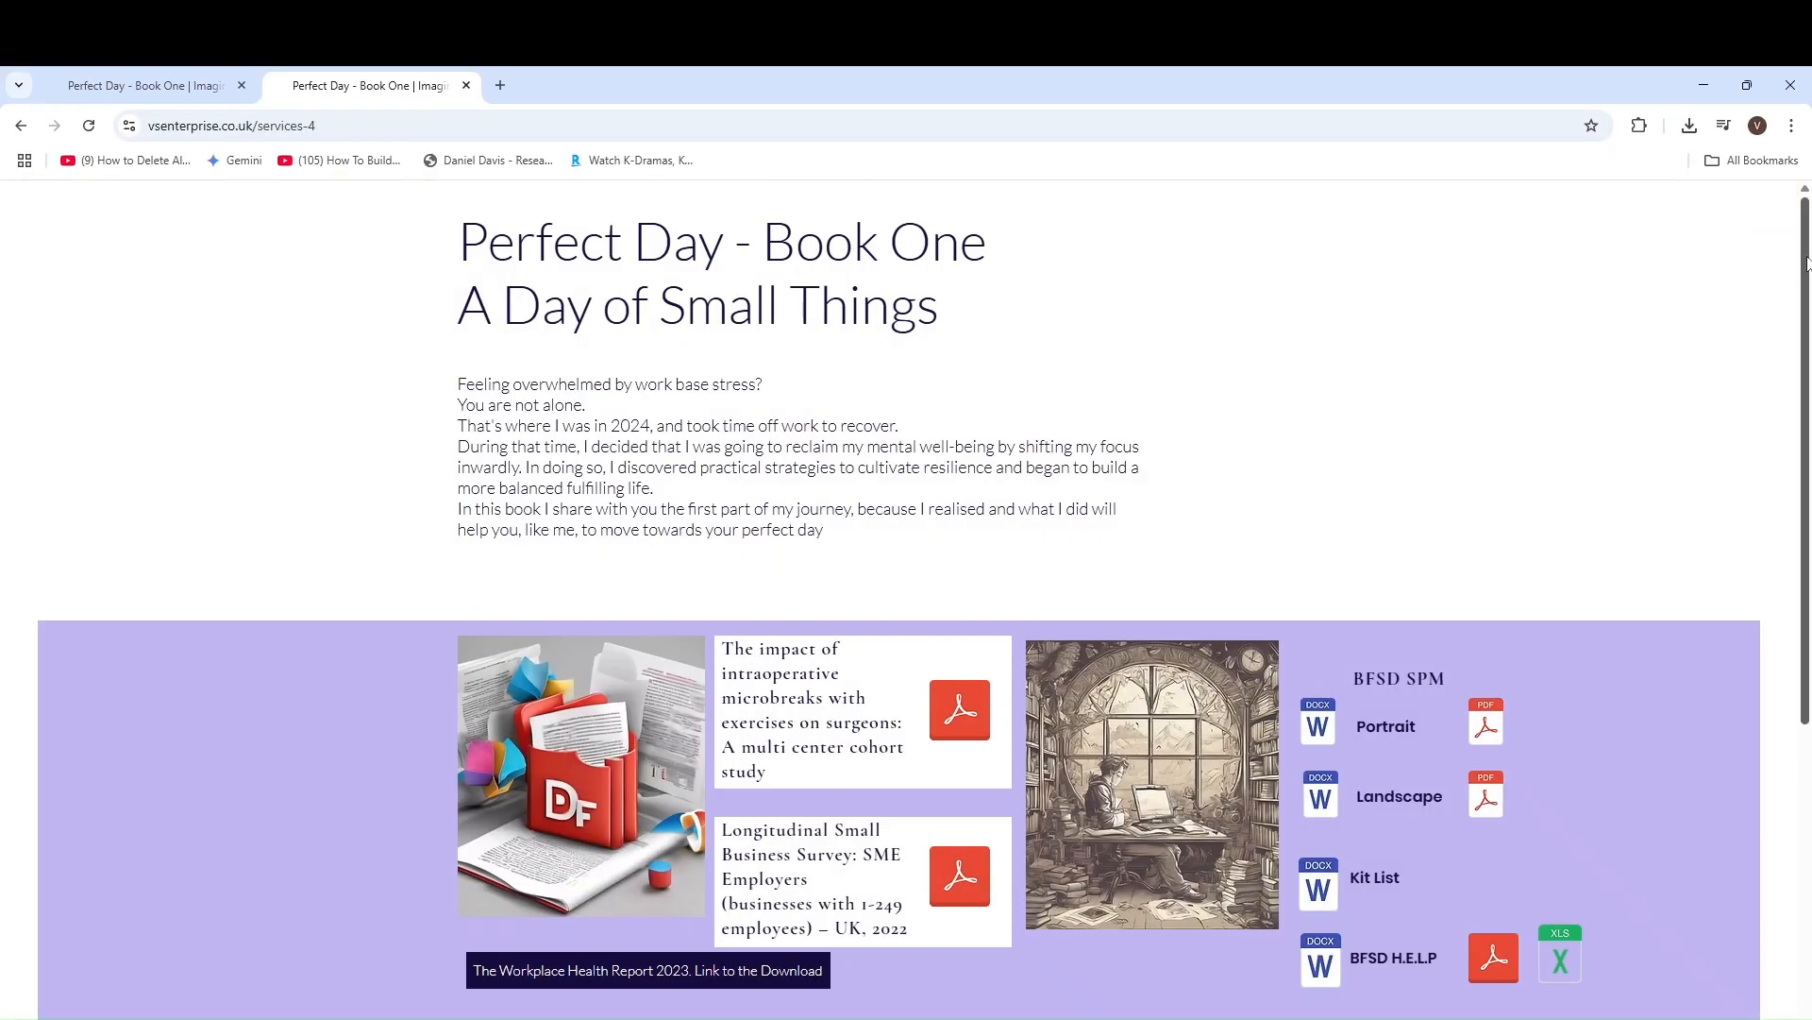
Download the Excel version of the BFSD H.E.L.P file from the Book One page
scroll(1770, 279, down, 3)
scroll(906, 599, down, 1)
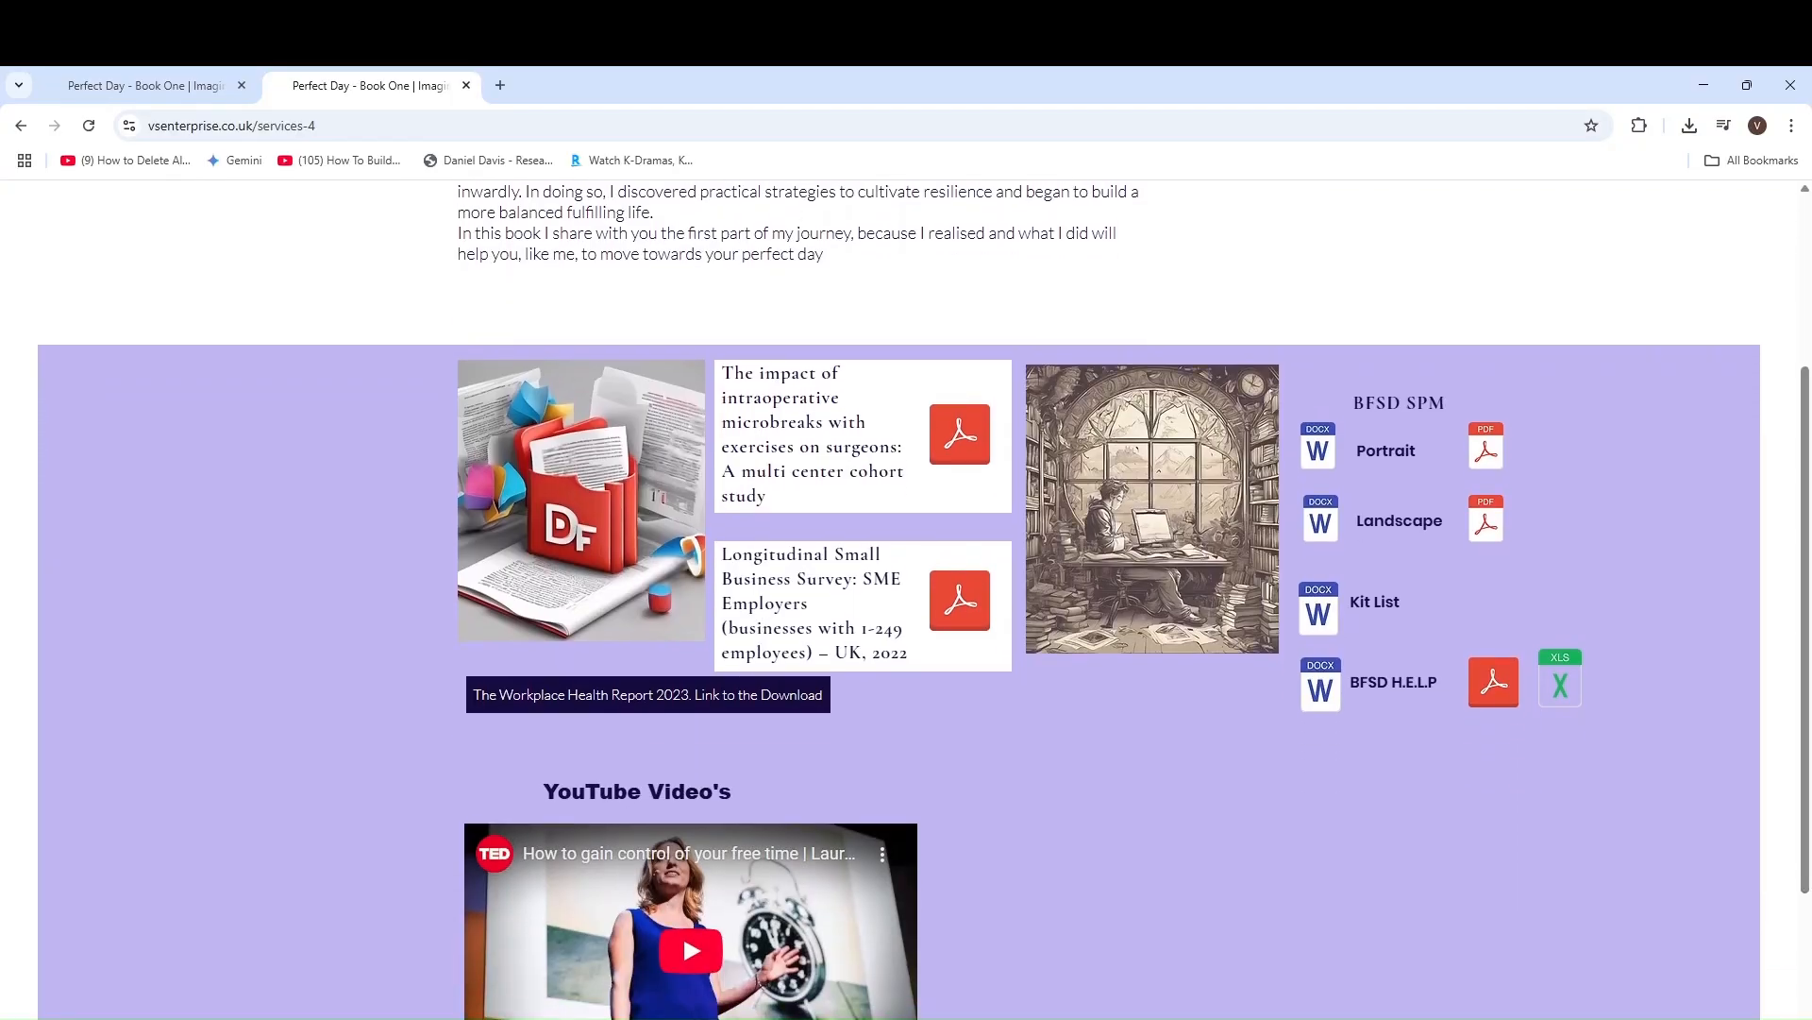
click(1560, 689)
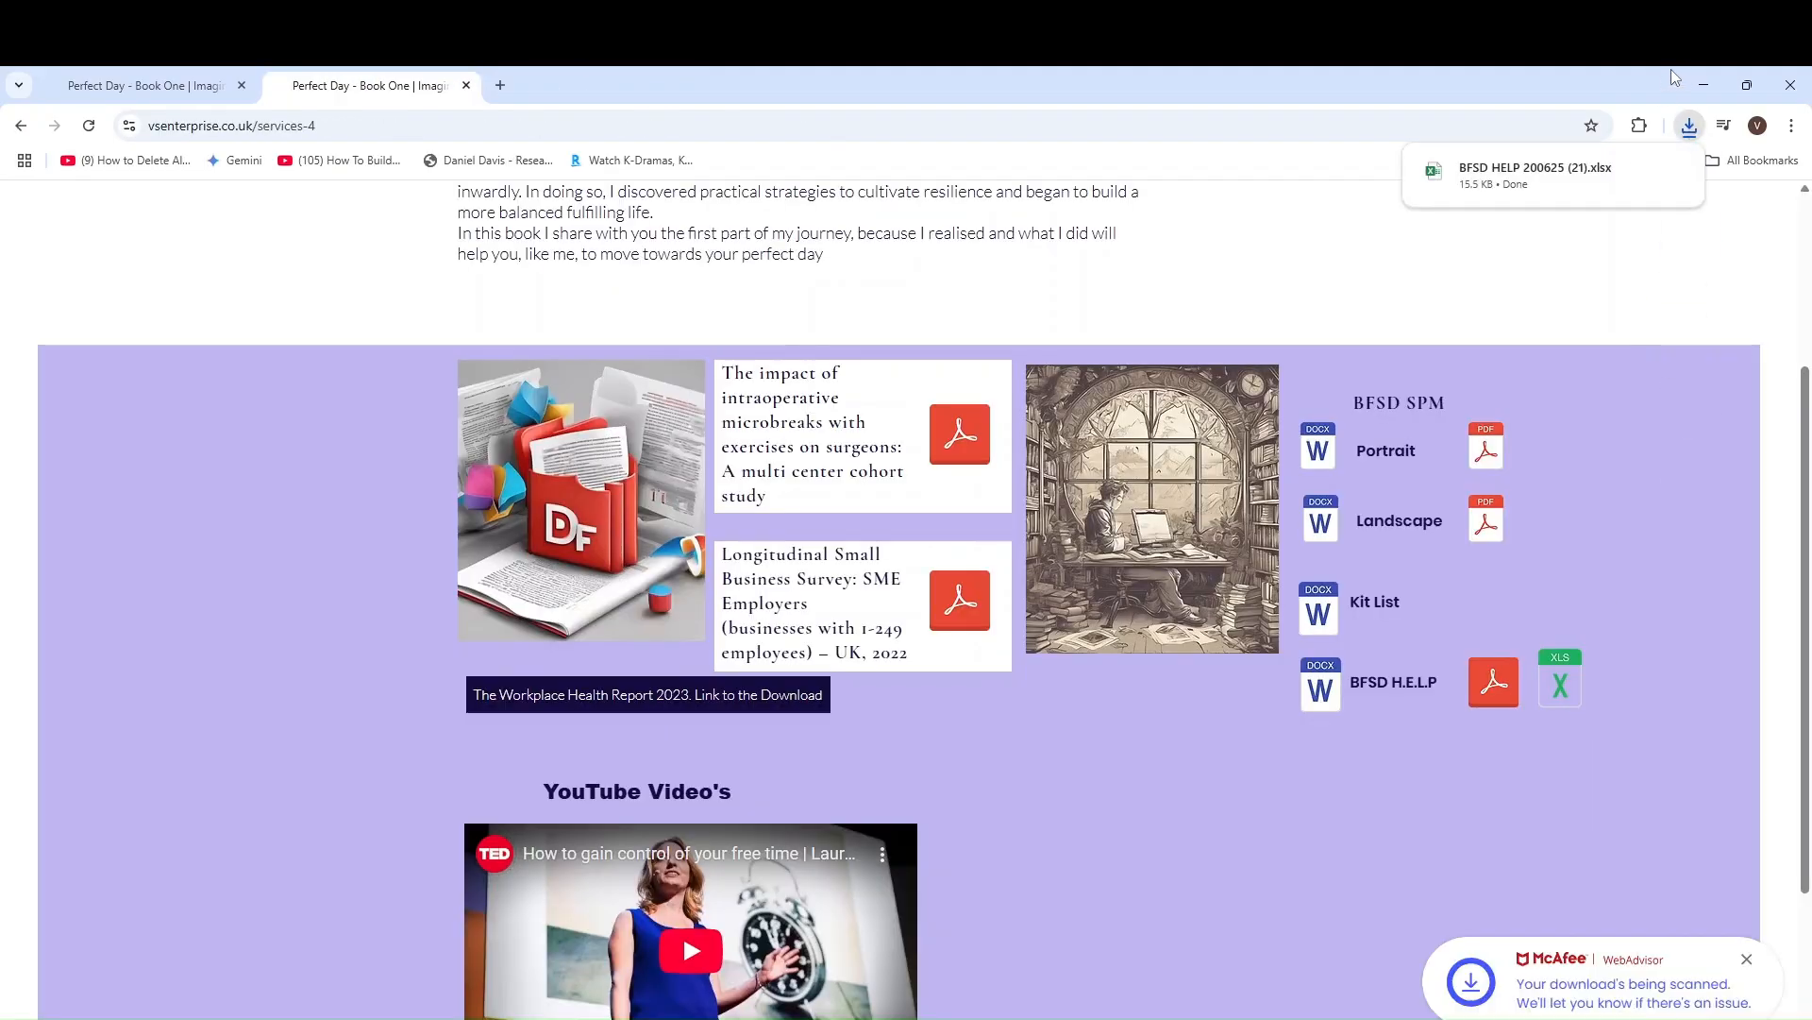
Switch to the BFSD HELP 200625 workbook in Excel and enable editing
click(1707, 85)
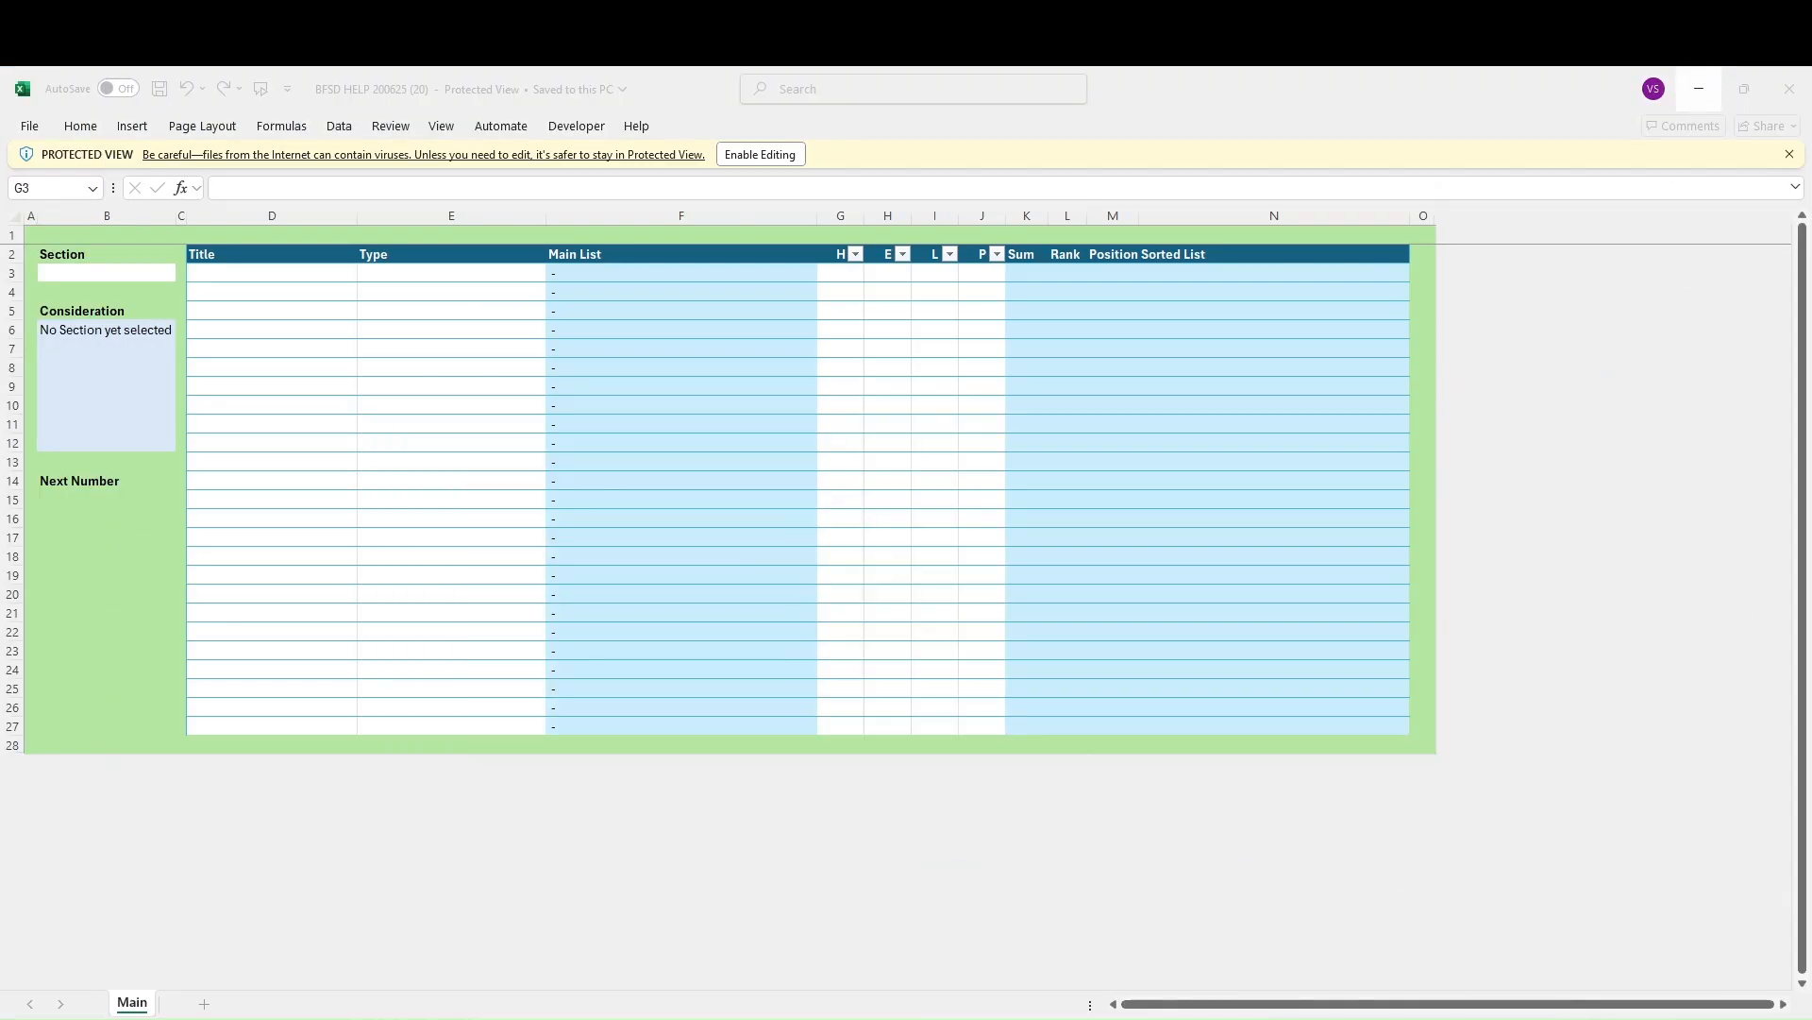
click(1690, 1018)
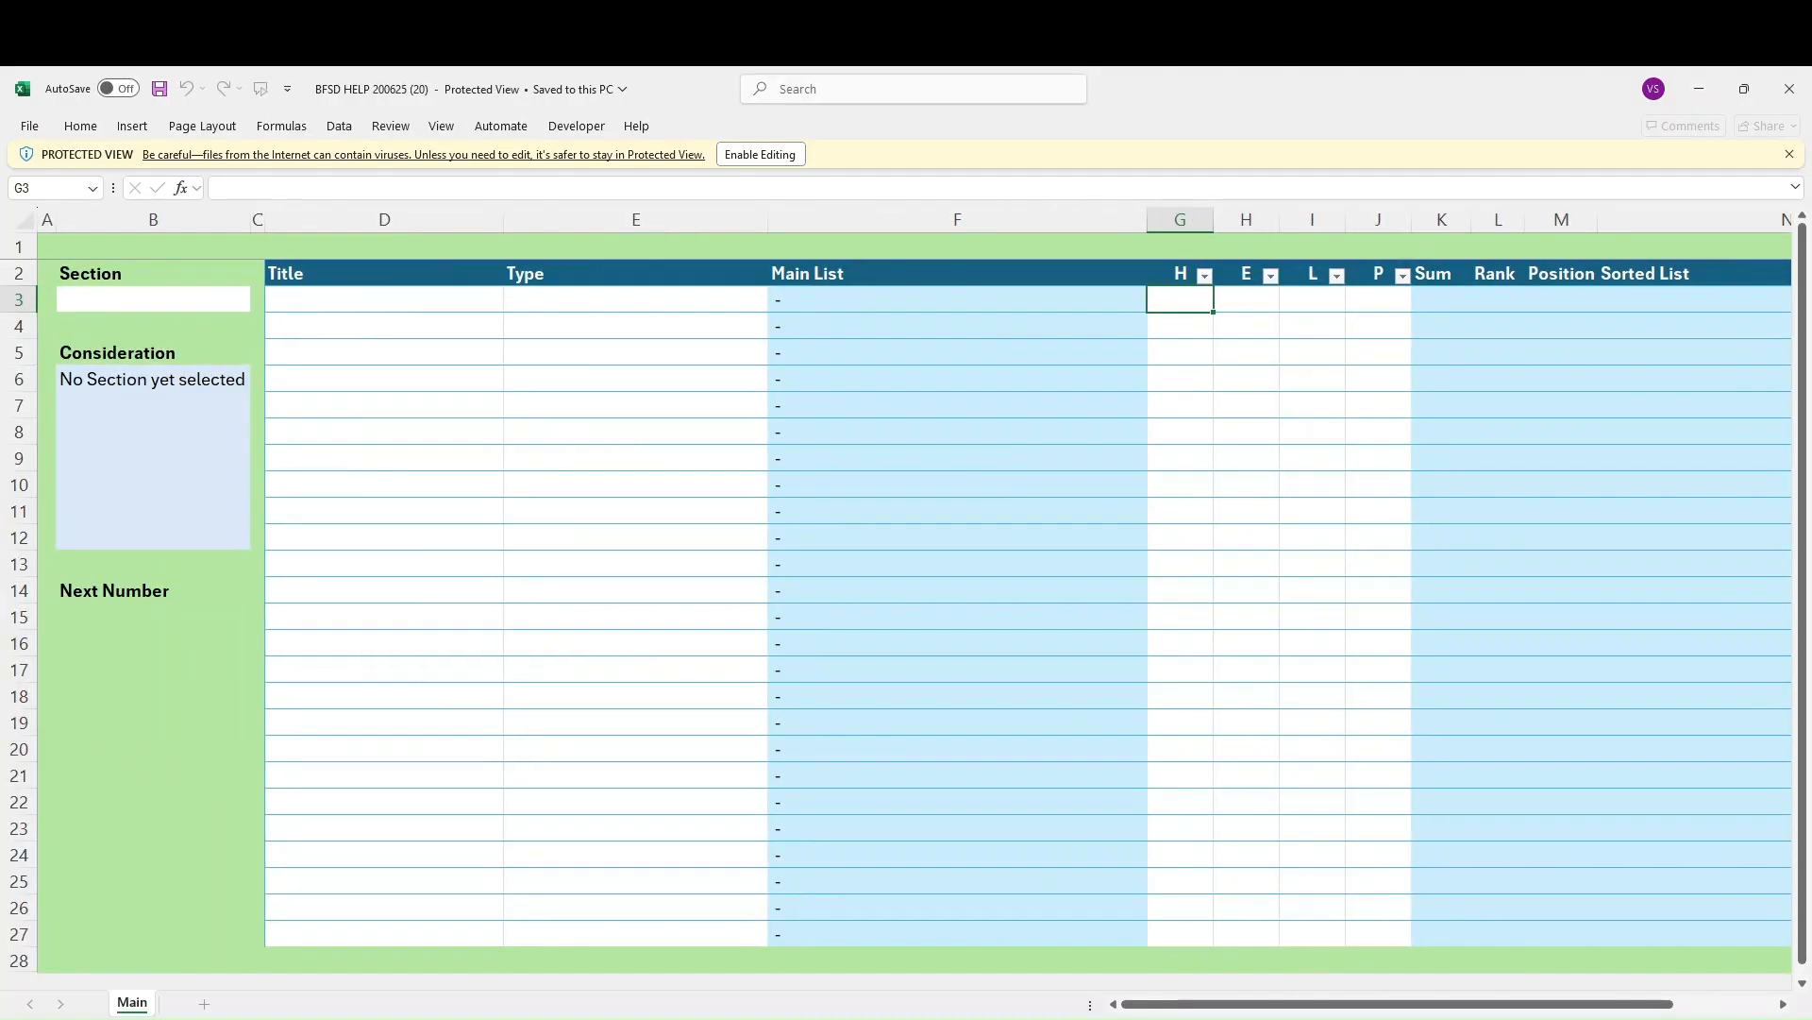
click(1654, 1019)
click(1654, 1019)
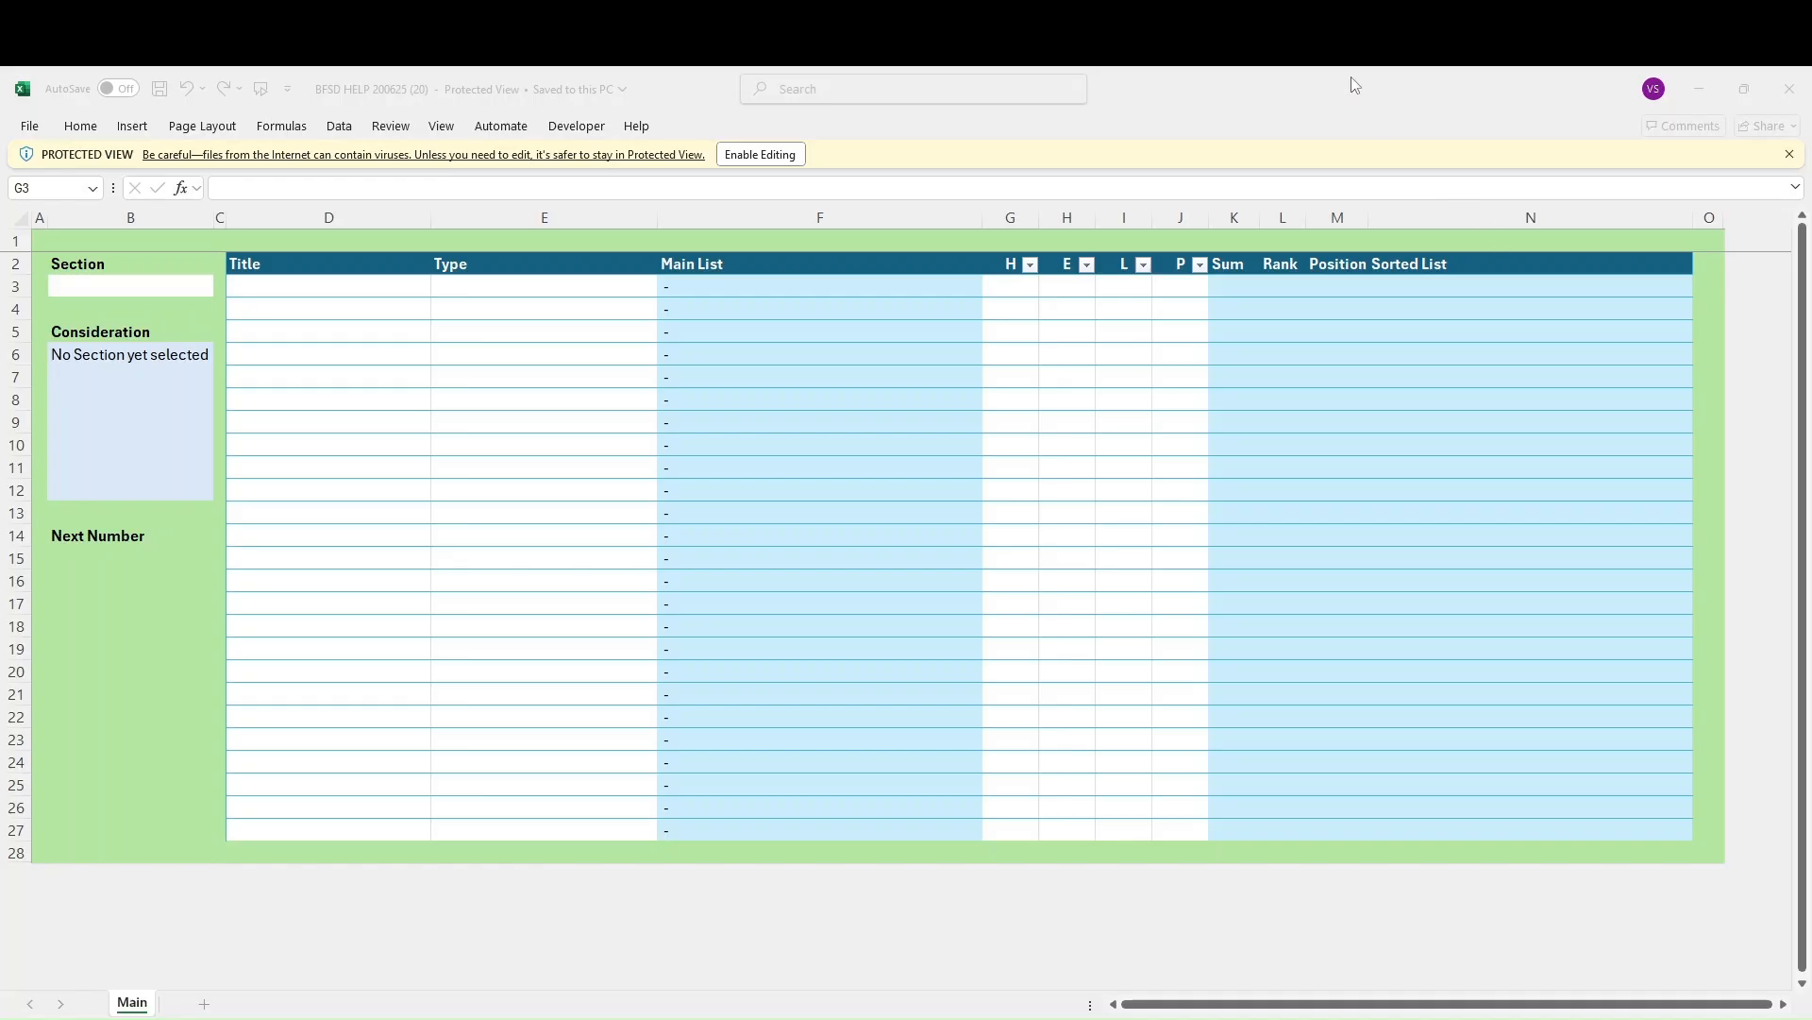
click(757, 156)
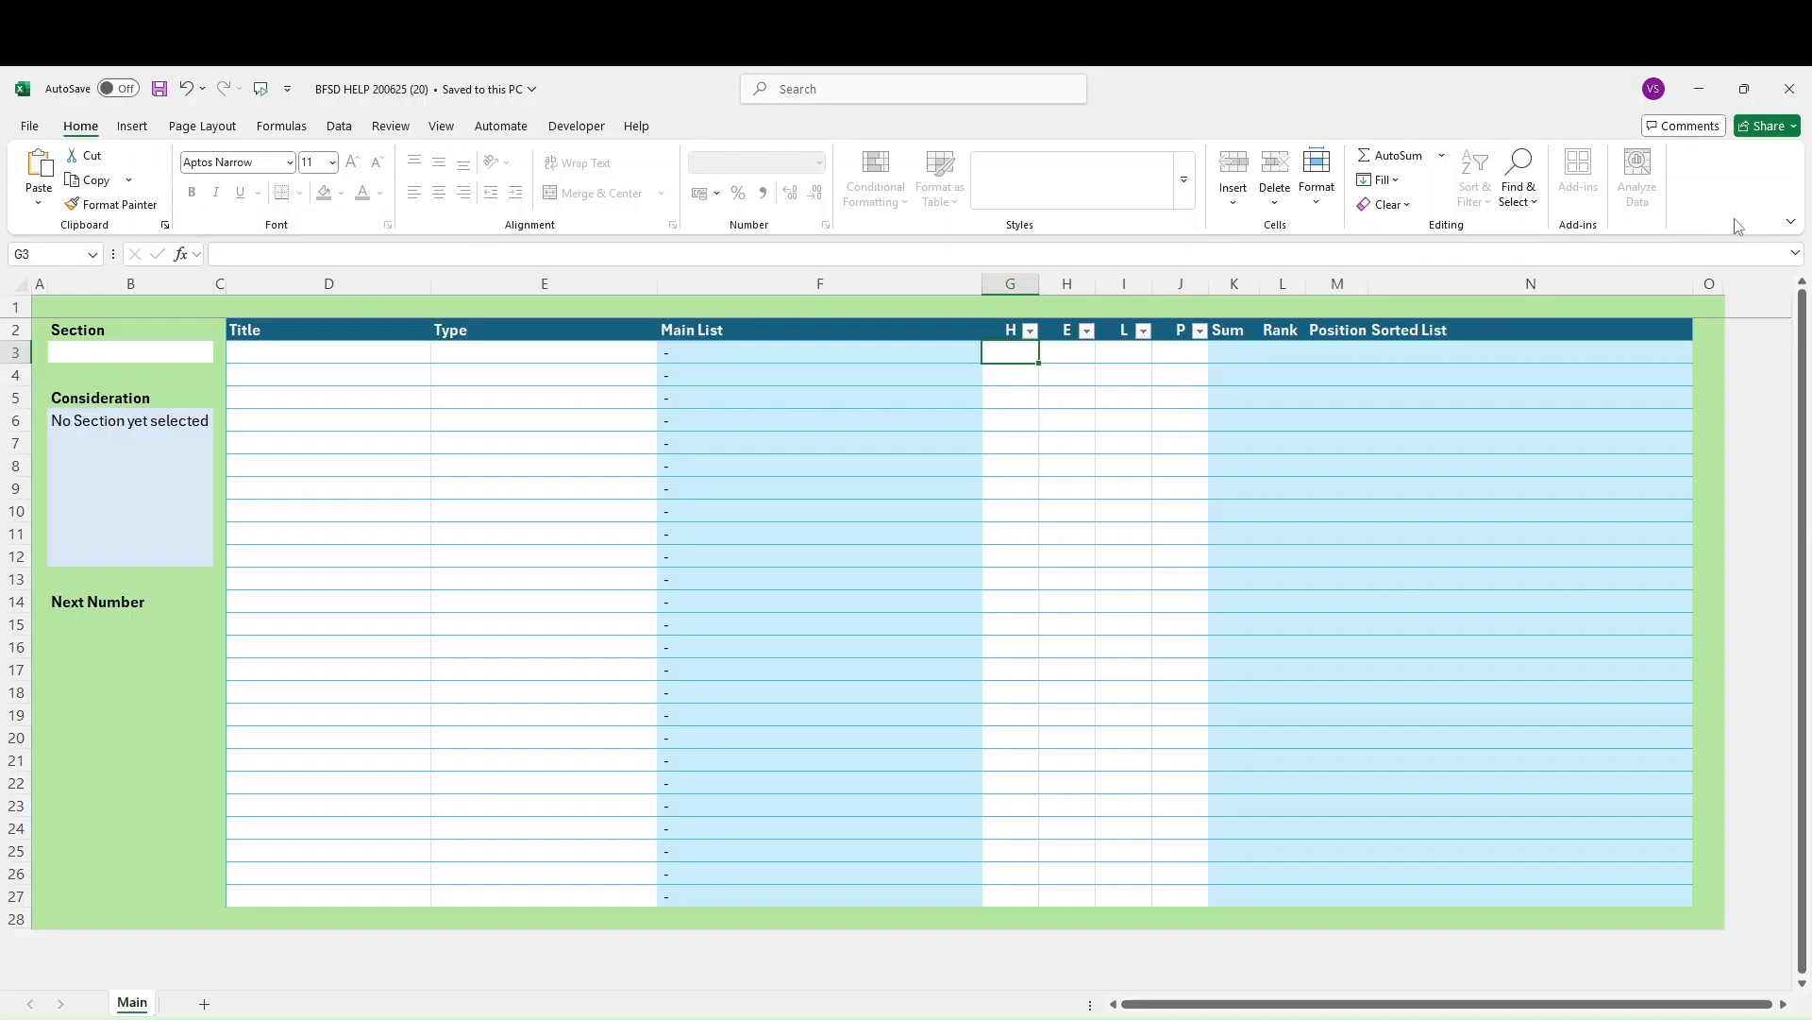
Check the Section choices in B3 and paste the copied project list into the Title and Type columns, starting at D3
click(167, 355)
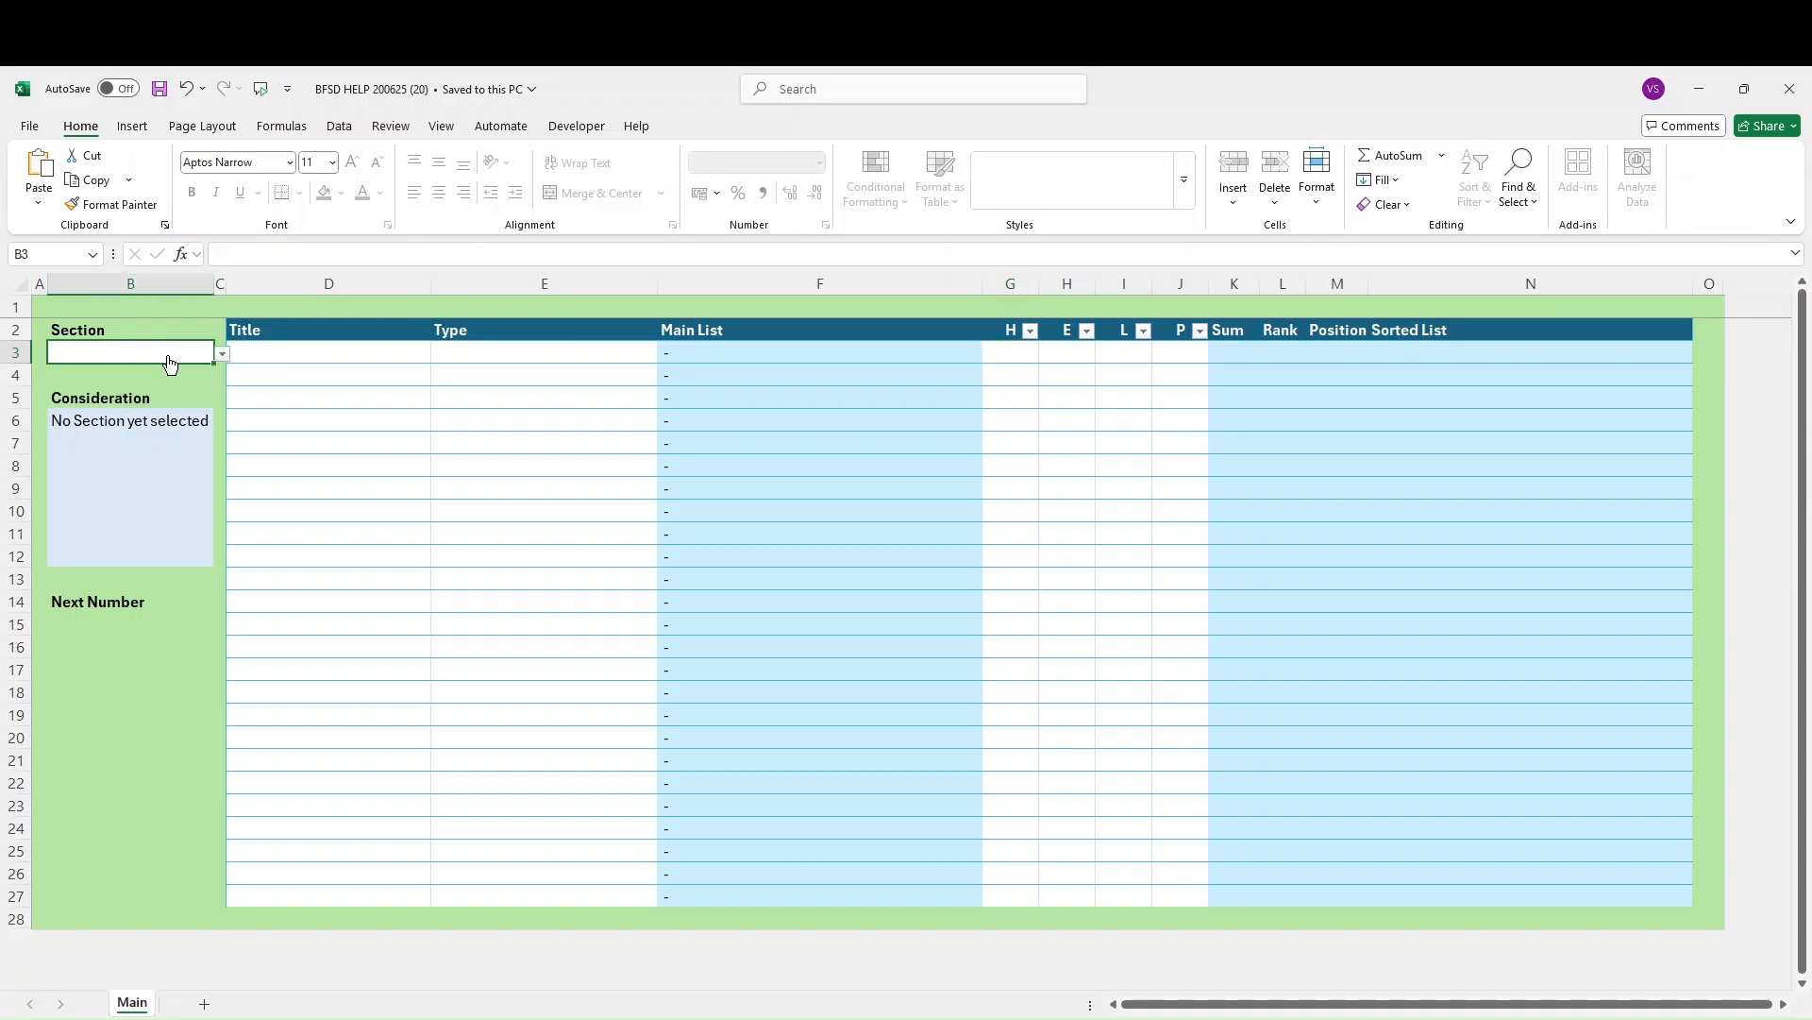
click(220, 359)
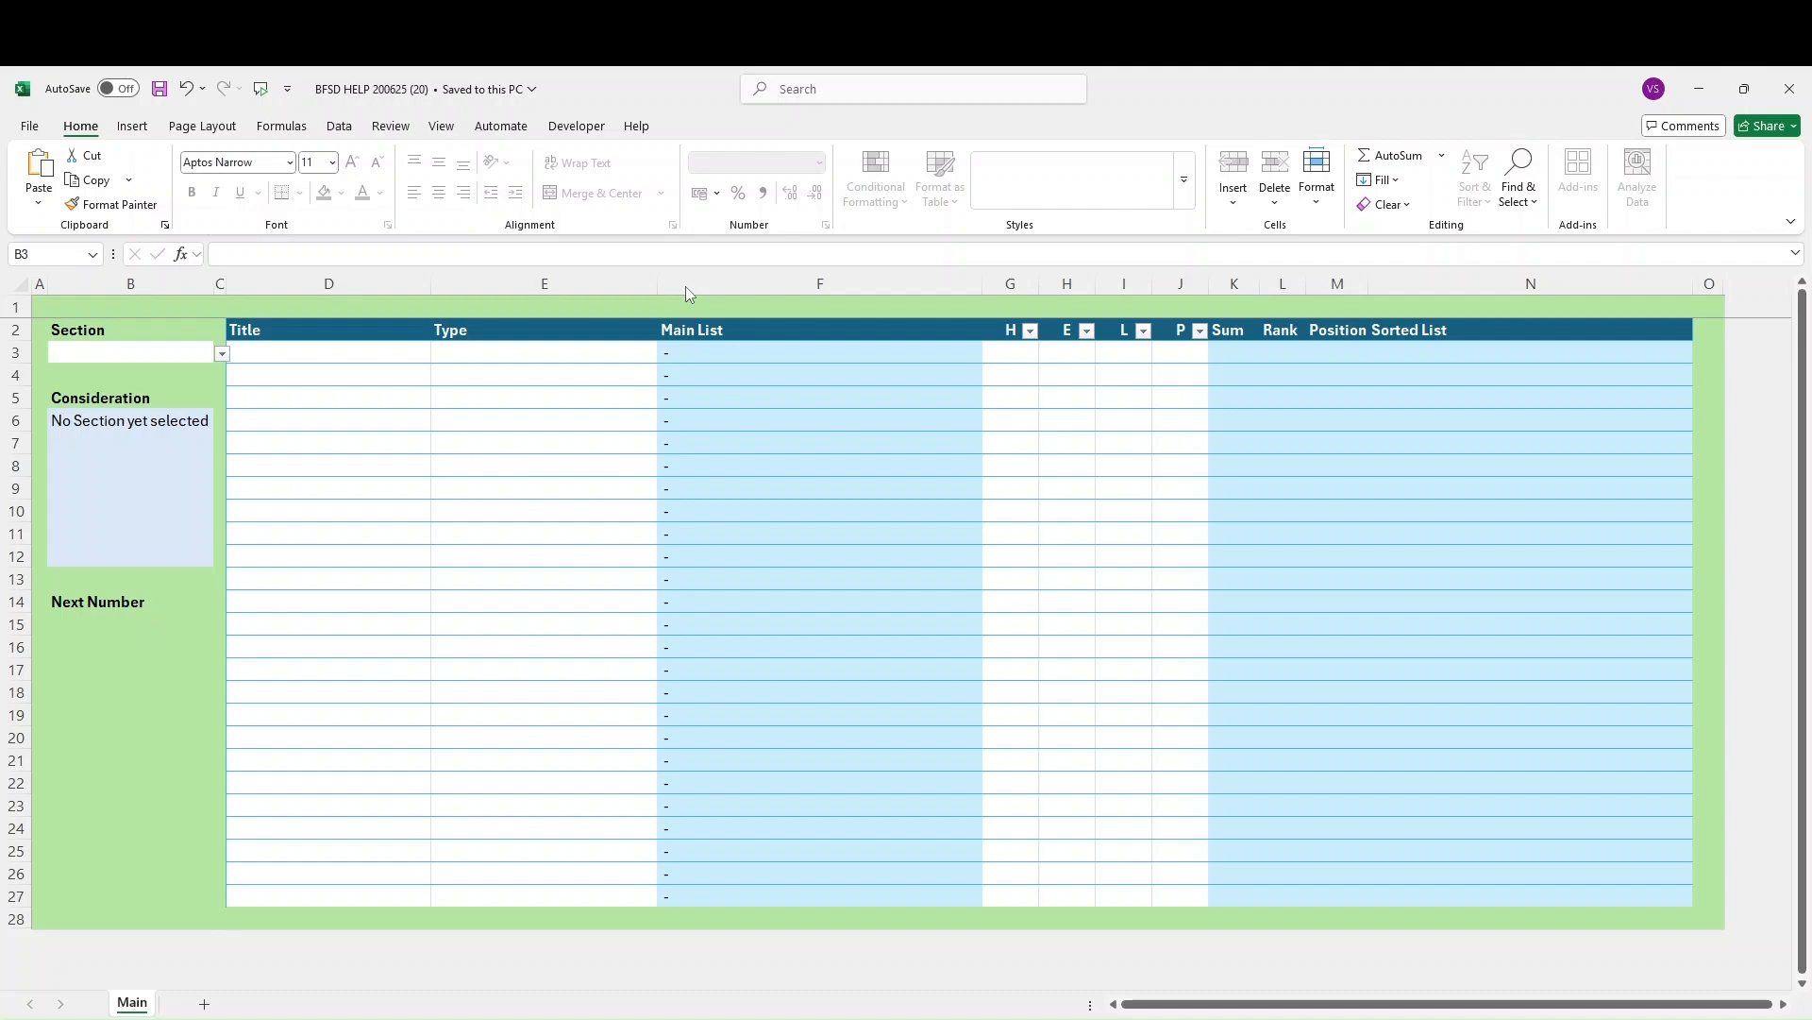
click(265, 353)
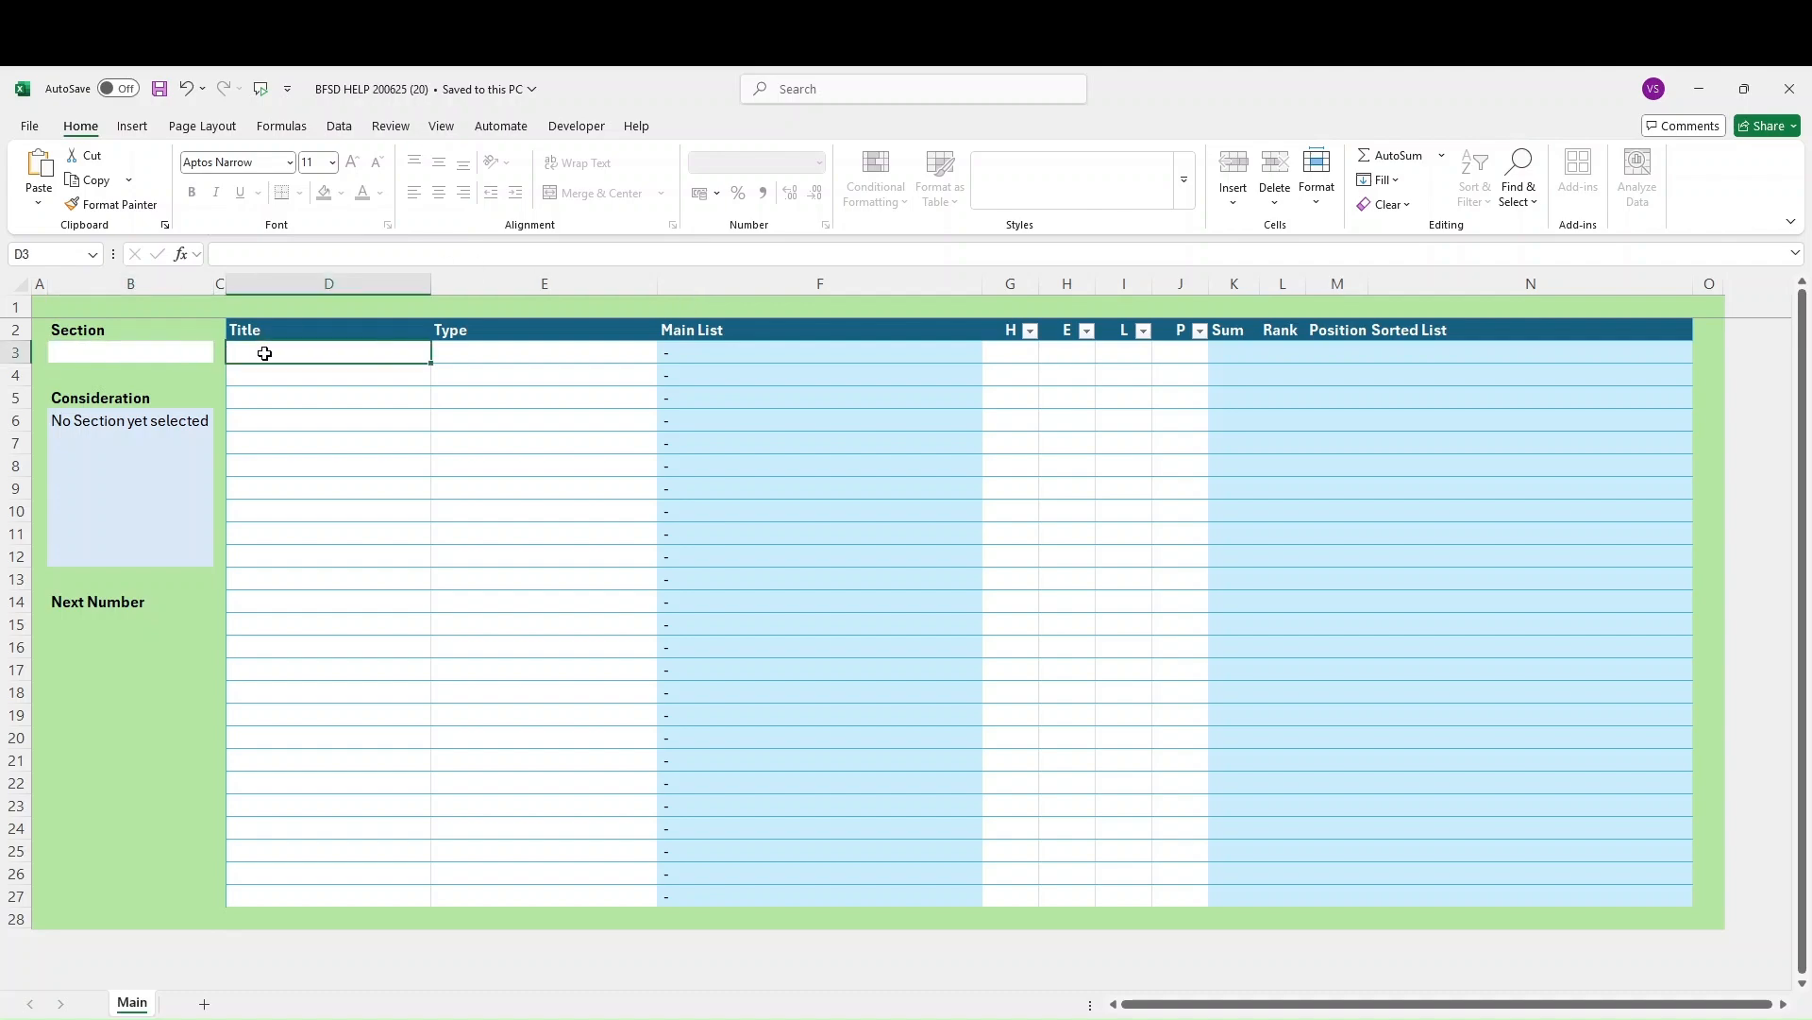
text(H E L P	BFSD Liberation Suite	BFSD Liberation Suite - Manual	Amare Verum L/D	 MOGH	Amare Verum Nexus - Base	BFSD Nexus - EXCEL	BFSD Northern Soul	 Perfect Day - Book 1	Amare Verum Perfect Day - Book 2	Amare Verum Prejudicial - Kathryn's Story	Amare Verum Prejudicial - Elizabeths Story	Amare Verum Diary	BFSD Reaction Video's	BFSD sewing	 Smart Project Management - Excel	BFSD Smart Project Management - LO Base	BFSD Tax Return	 Three Weeks in July - Excel	Imaginor Ludos Garden	 Video Projects - Kishotenketsu	BFSD website	BFSD Work Admin	 Wrimore	BFSD Zettlekasten)
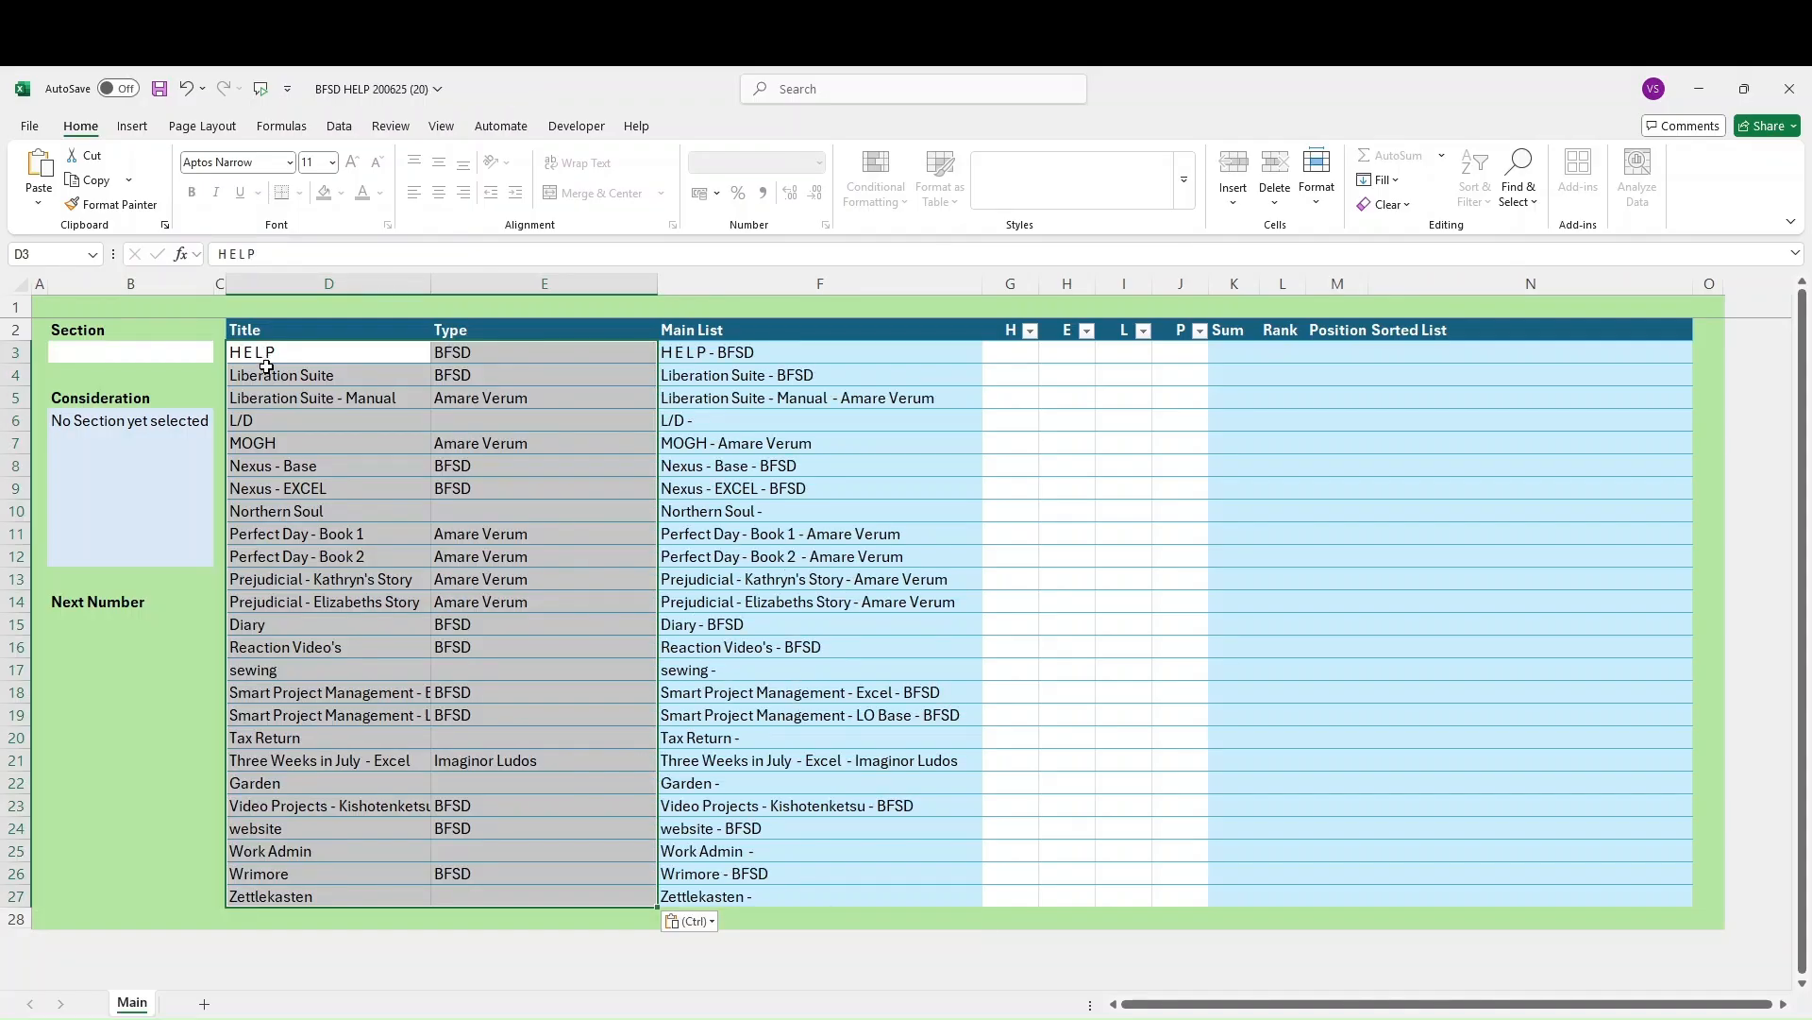
Try Education as the Section in B3, and set the Section to Health
click(999, 354)
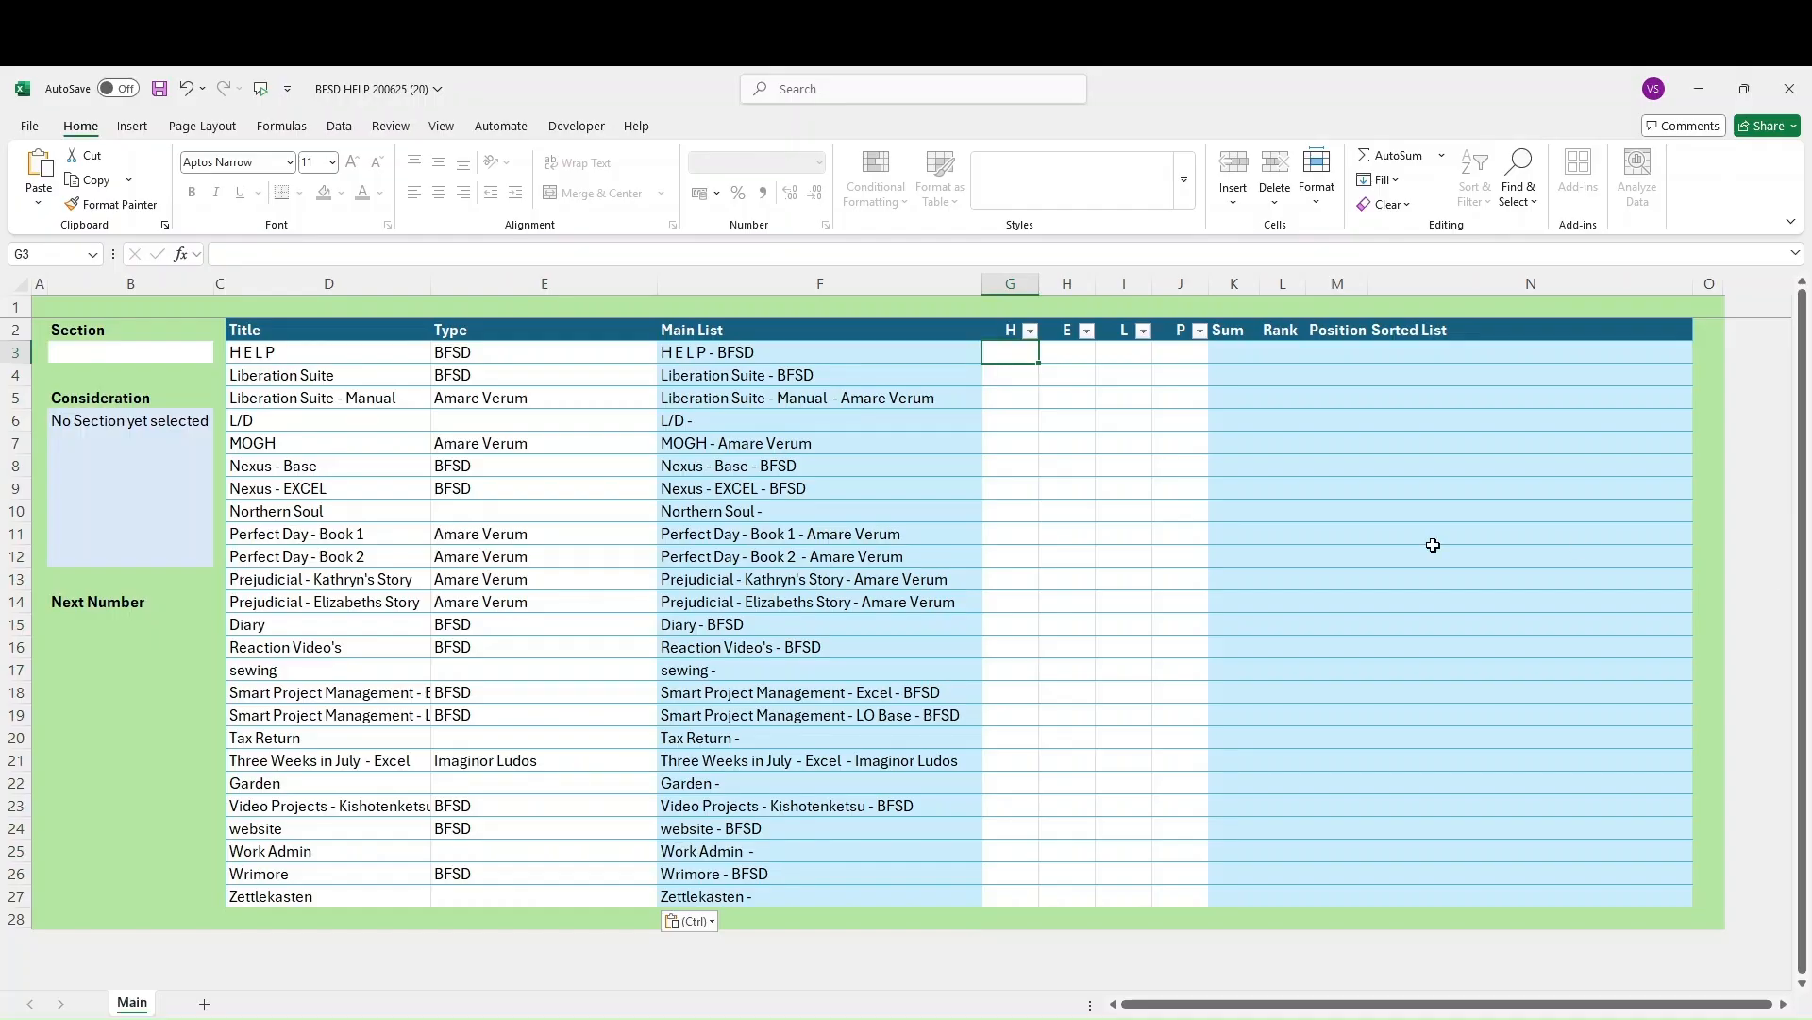
click(196, 352)
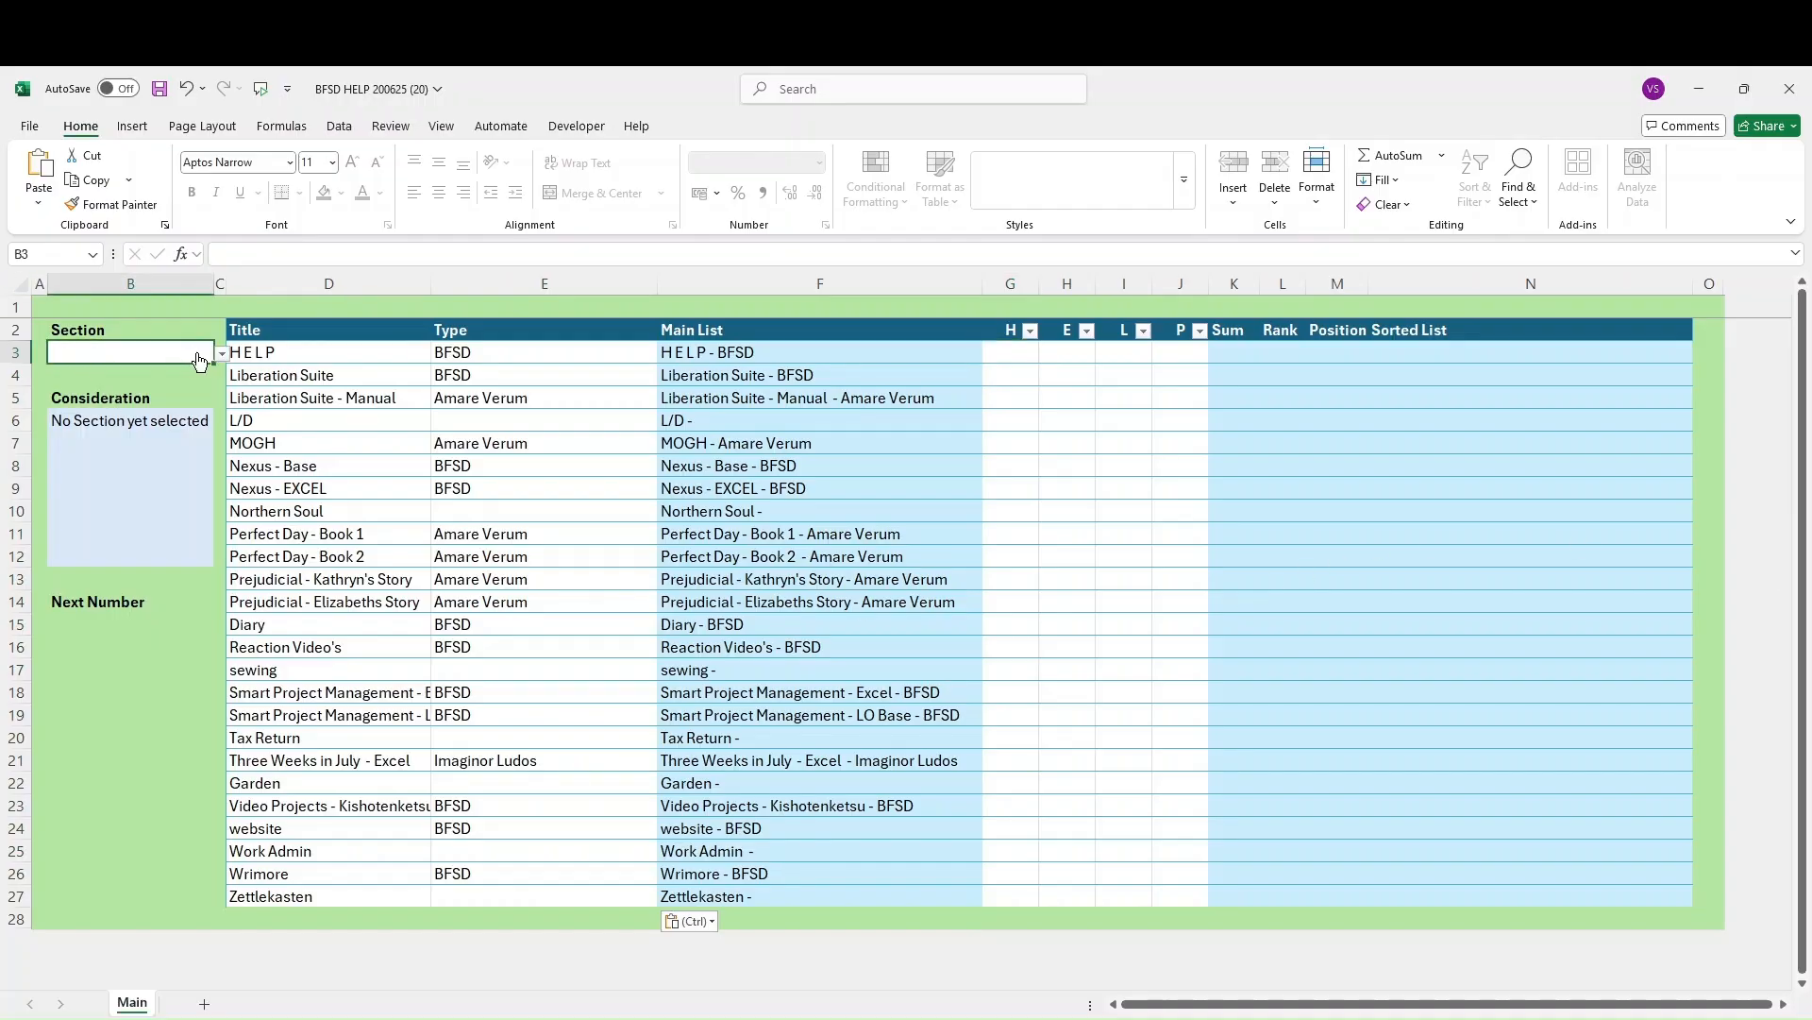
click(223, 354)
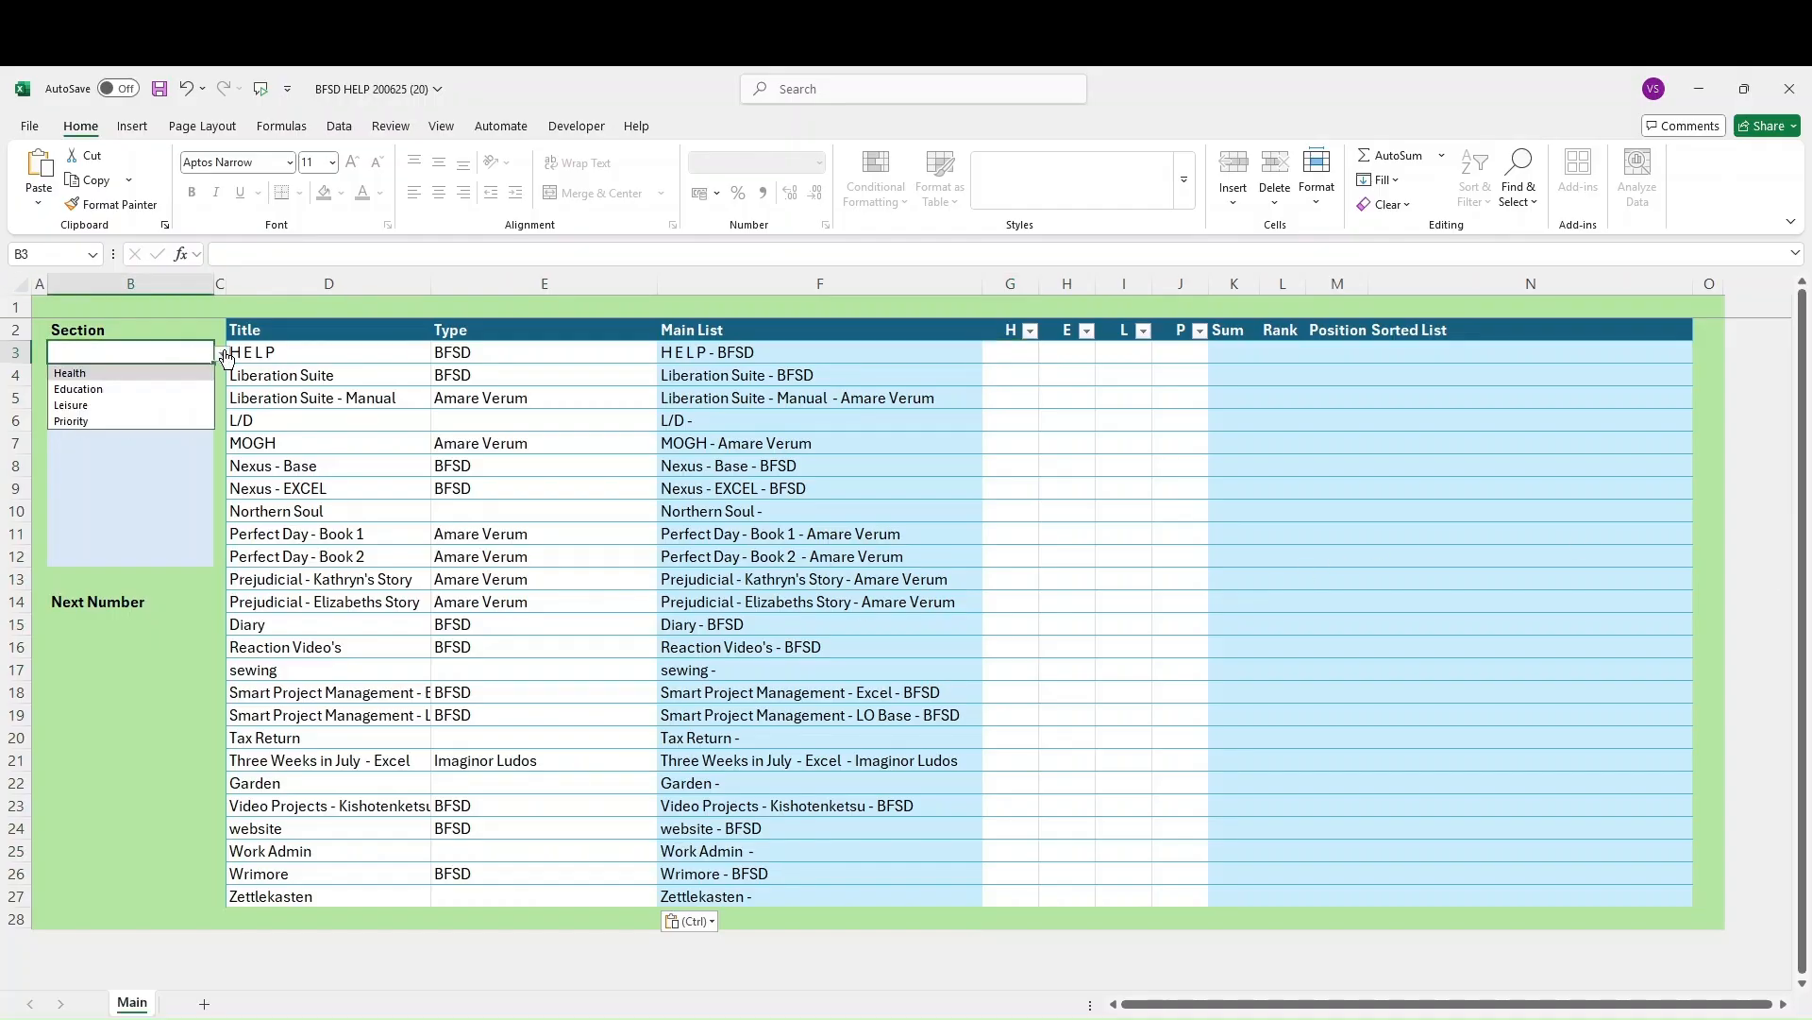
click(94, 388)
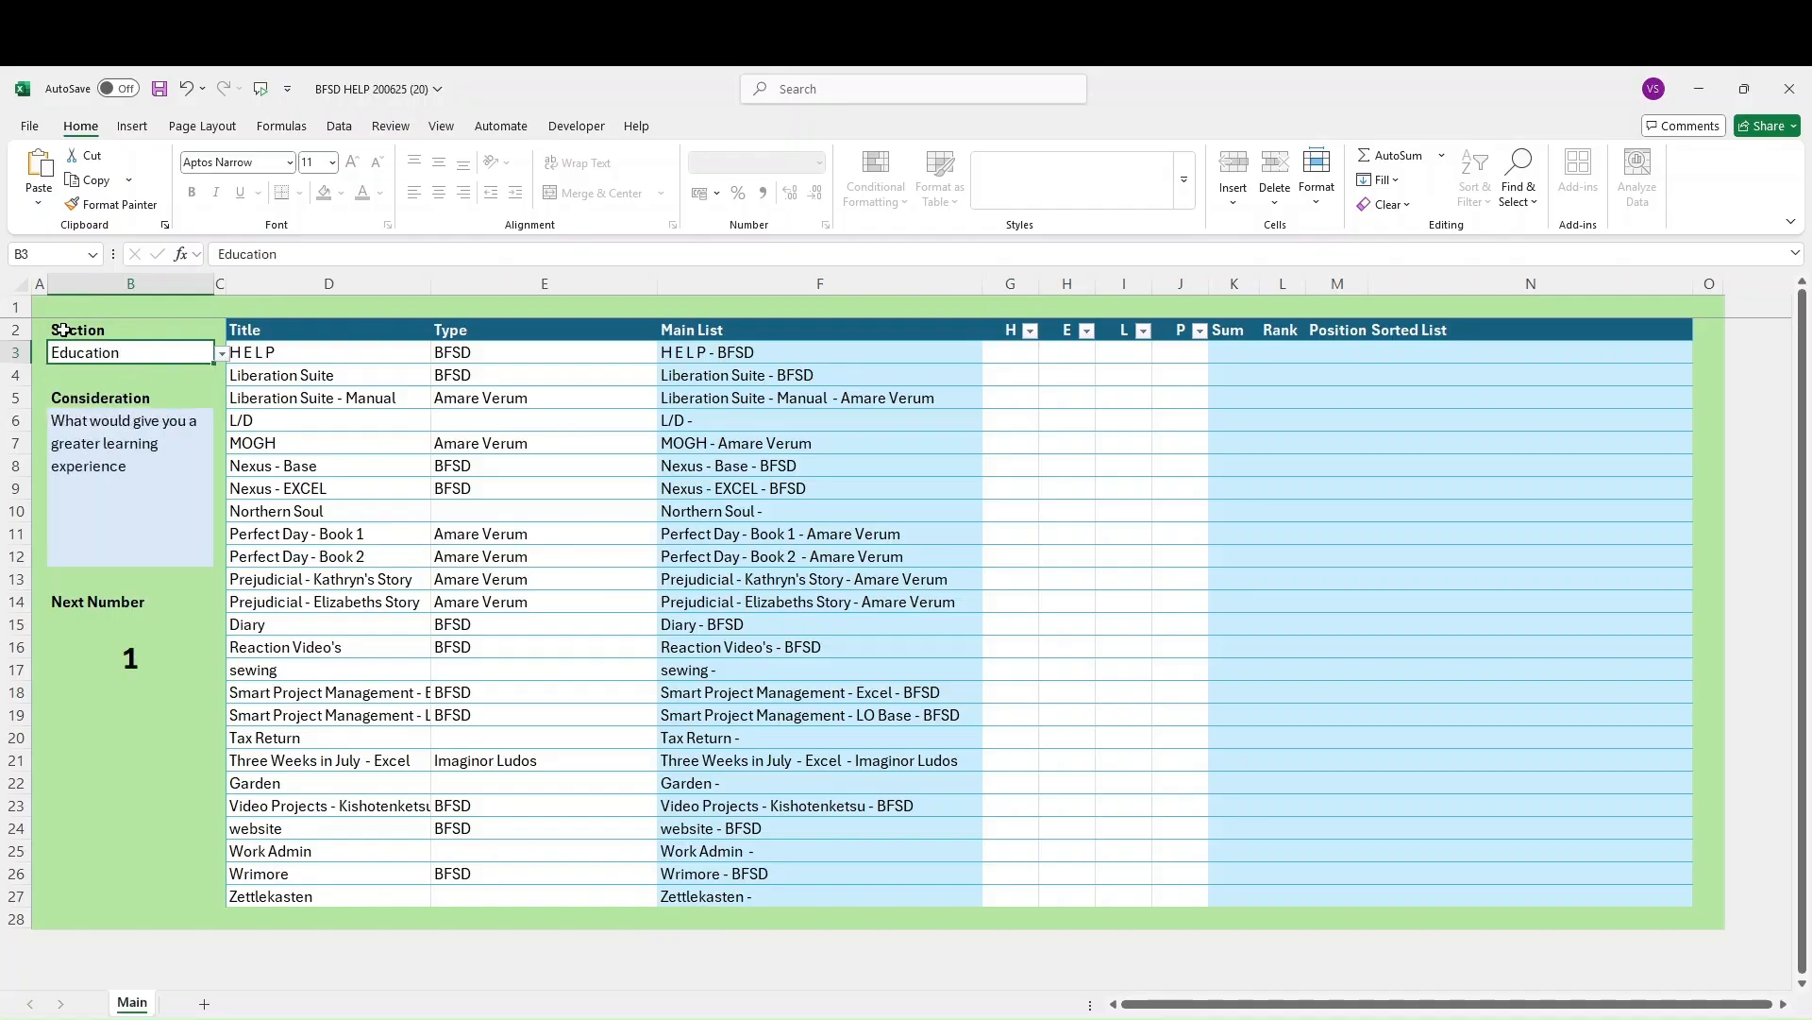
click(222, 354)
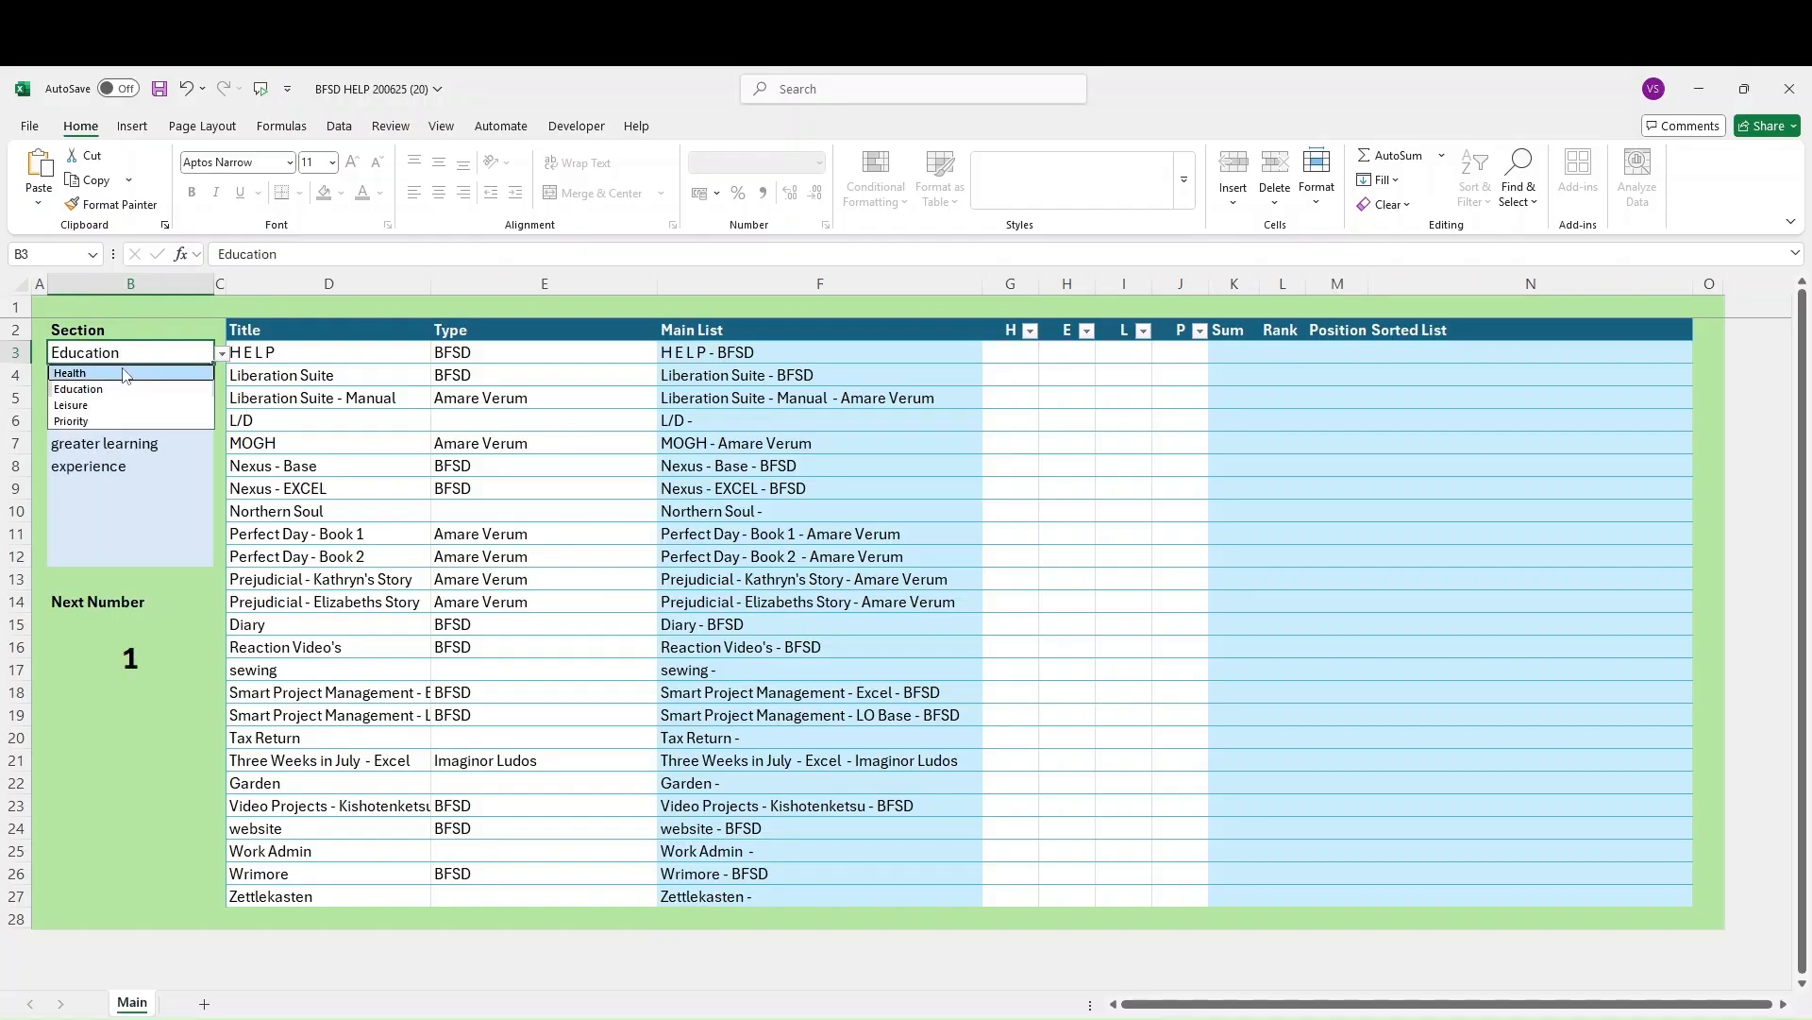
click(138, 373)
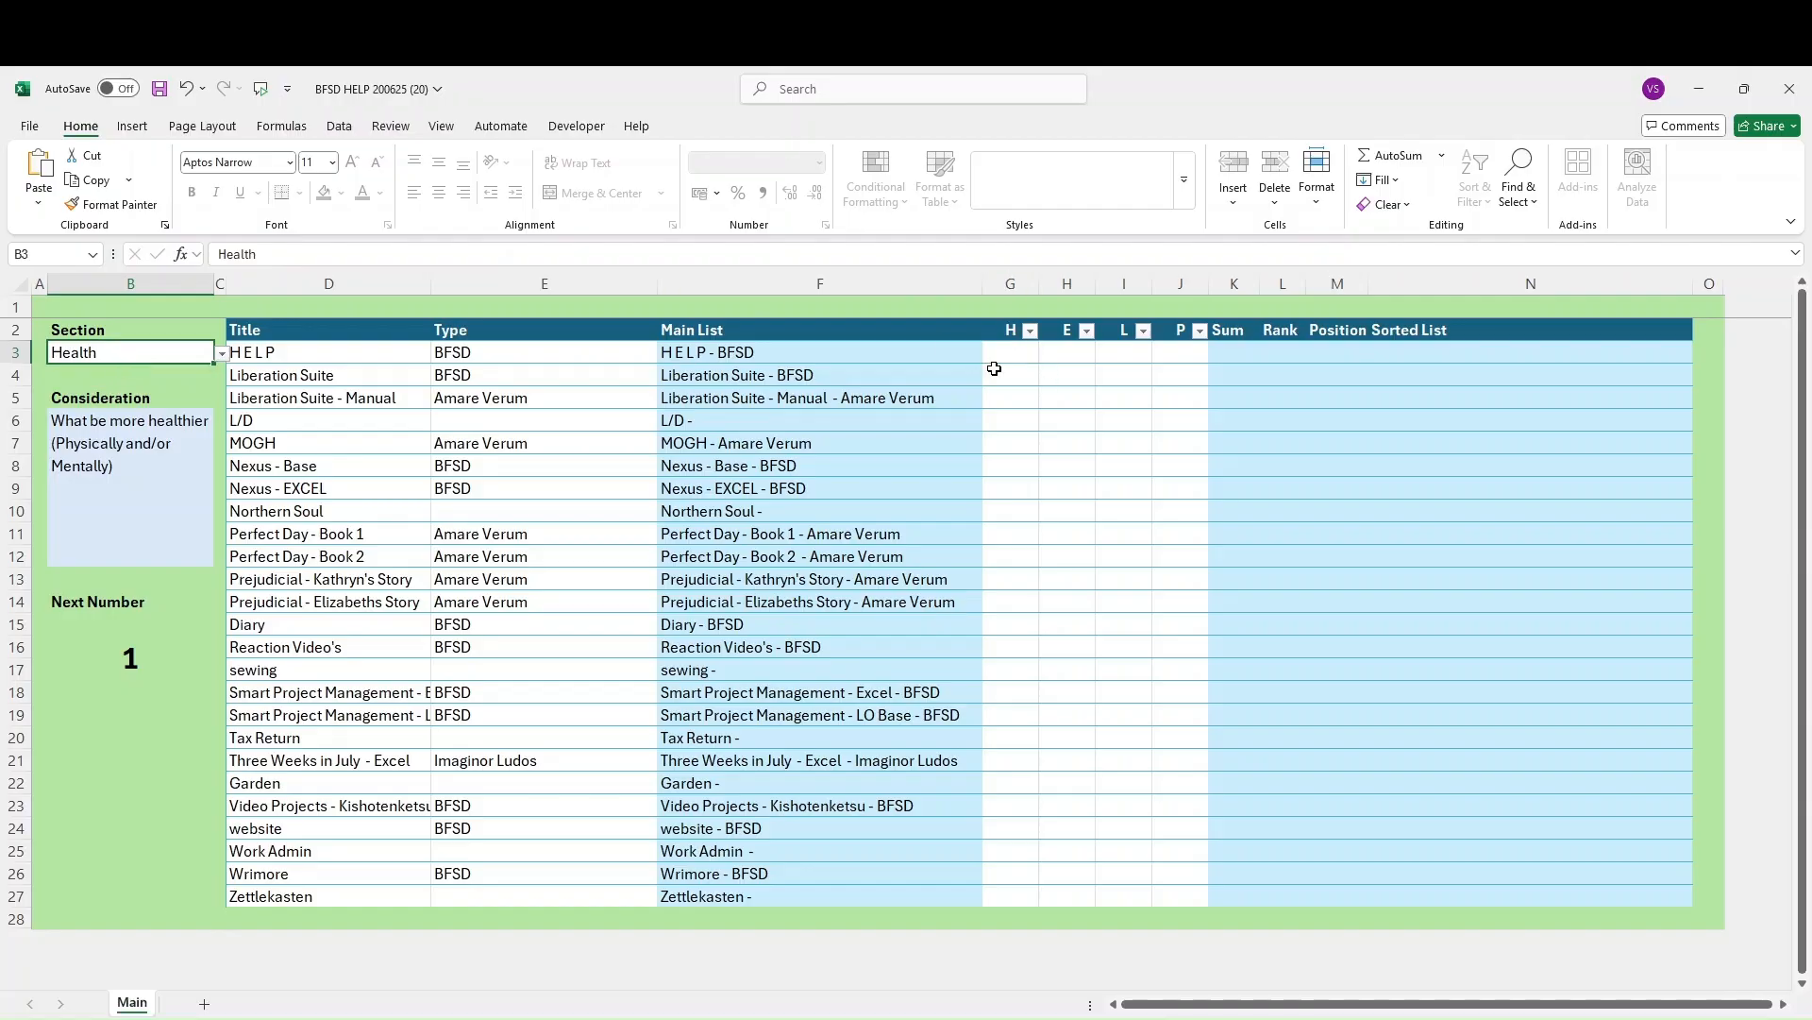
In the H column, rank L/D as 1 and Northern Soul as 2
click(1010, 349)
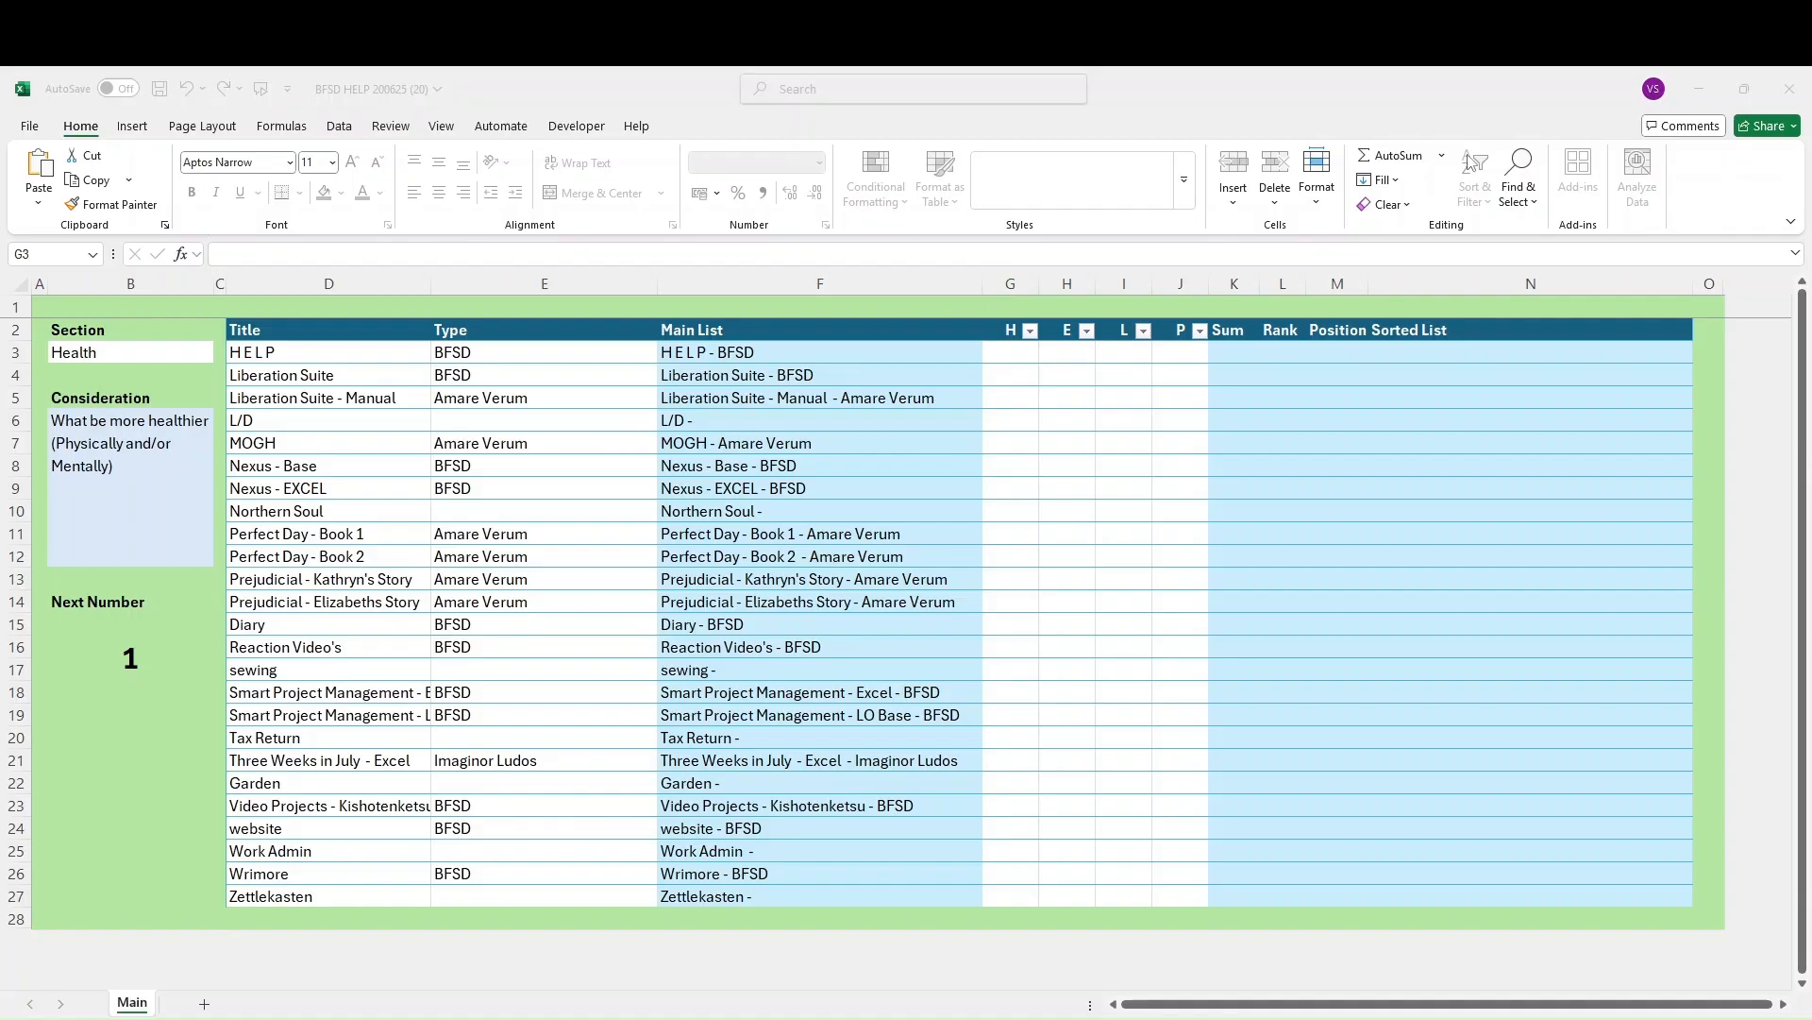
click(1024, 436)
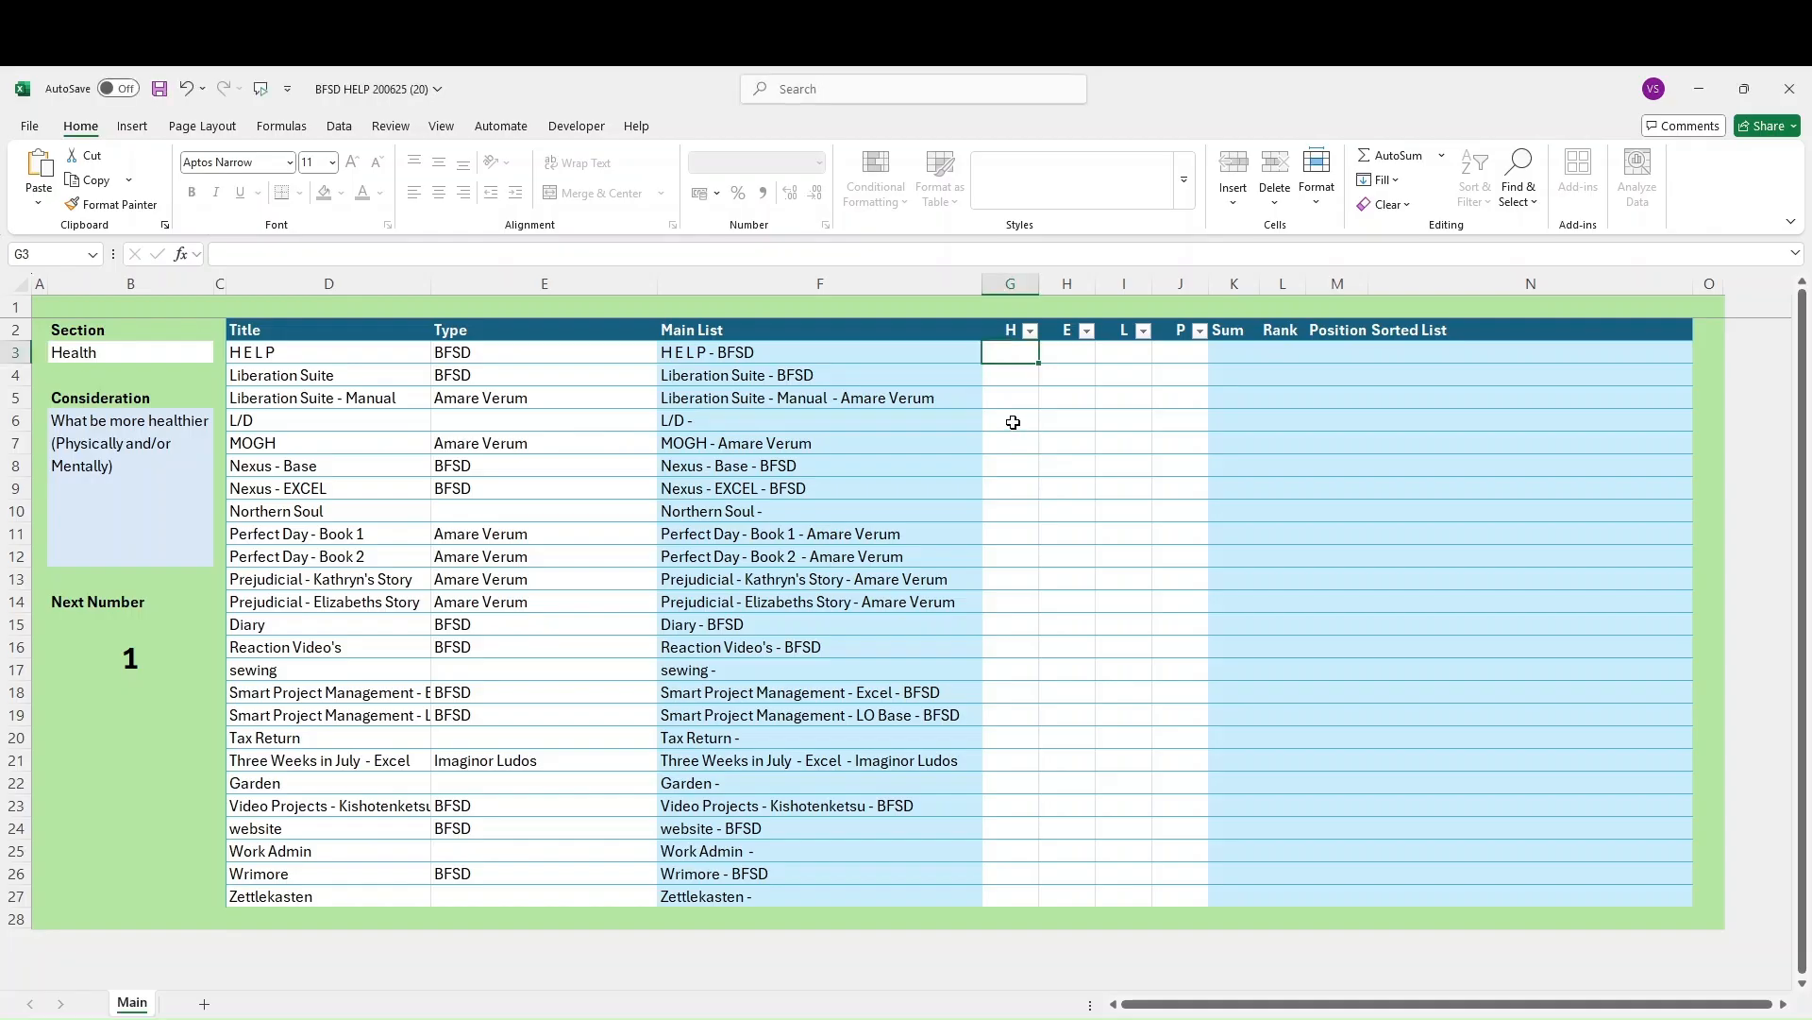
click(1023, 426)
key(Return)
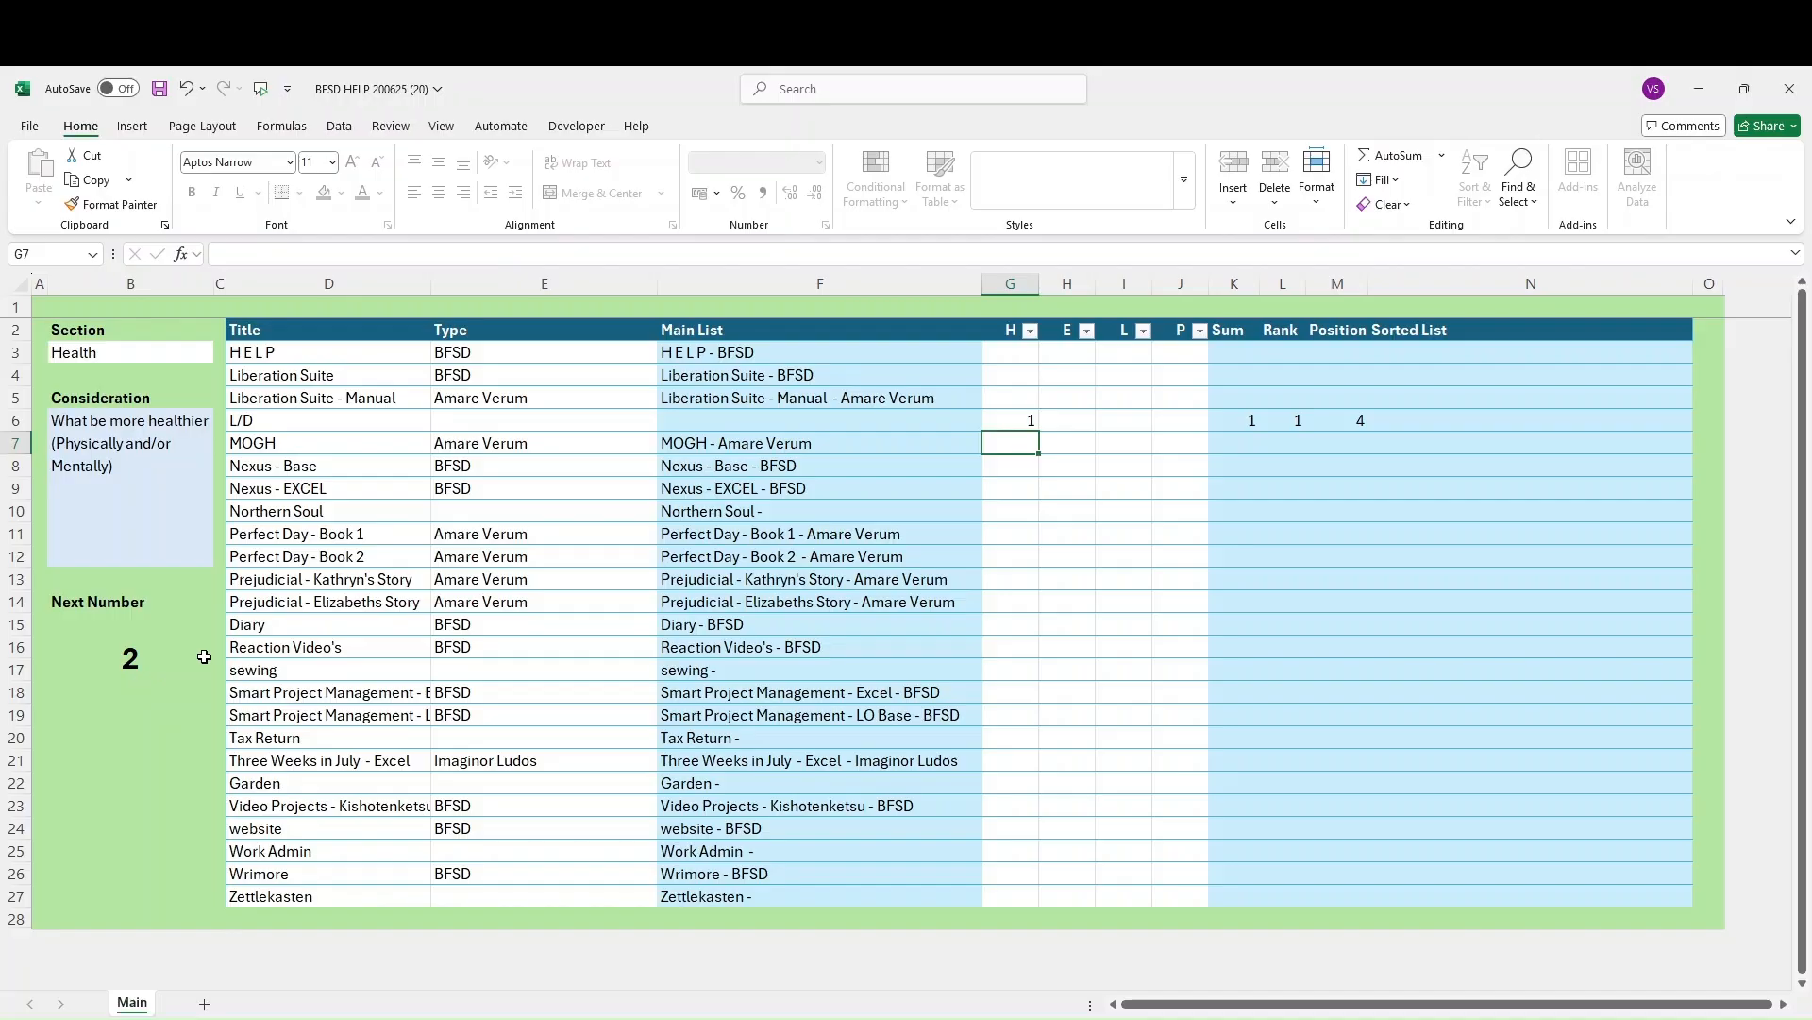
click(1007, 511)
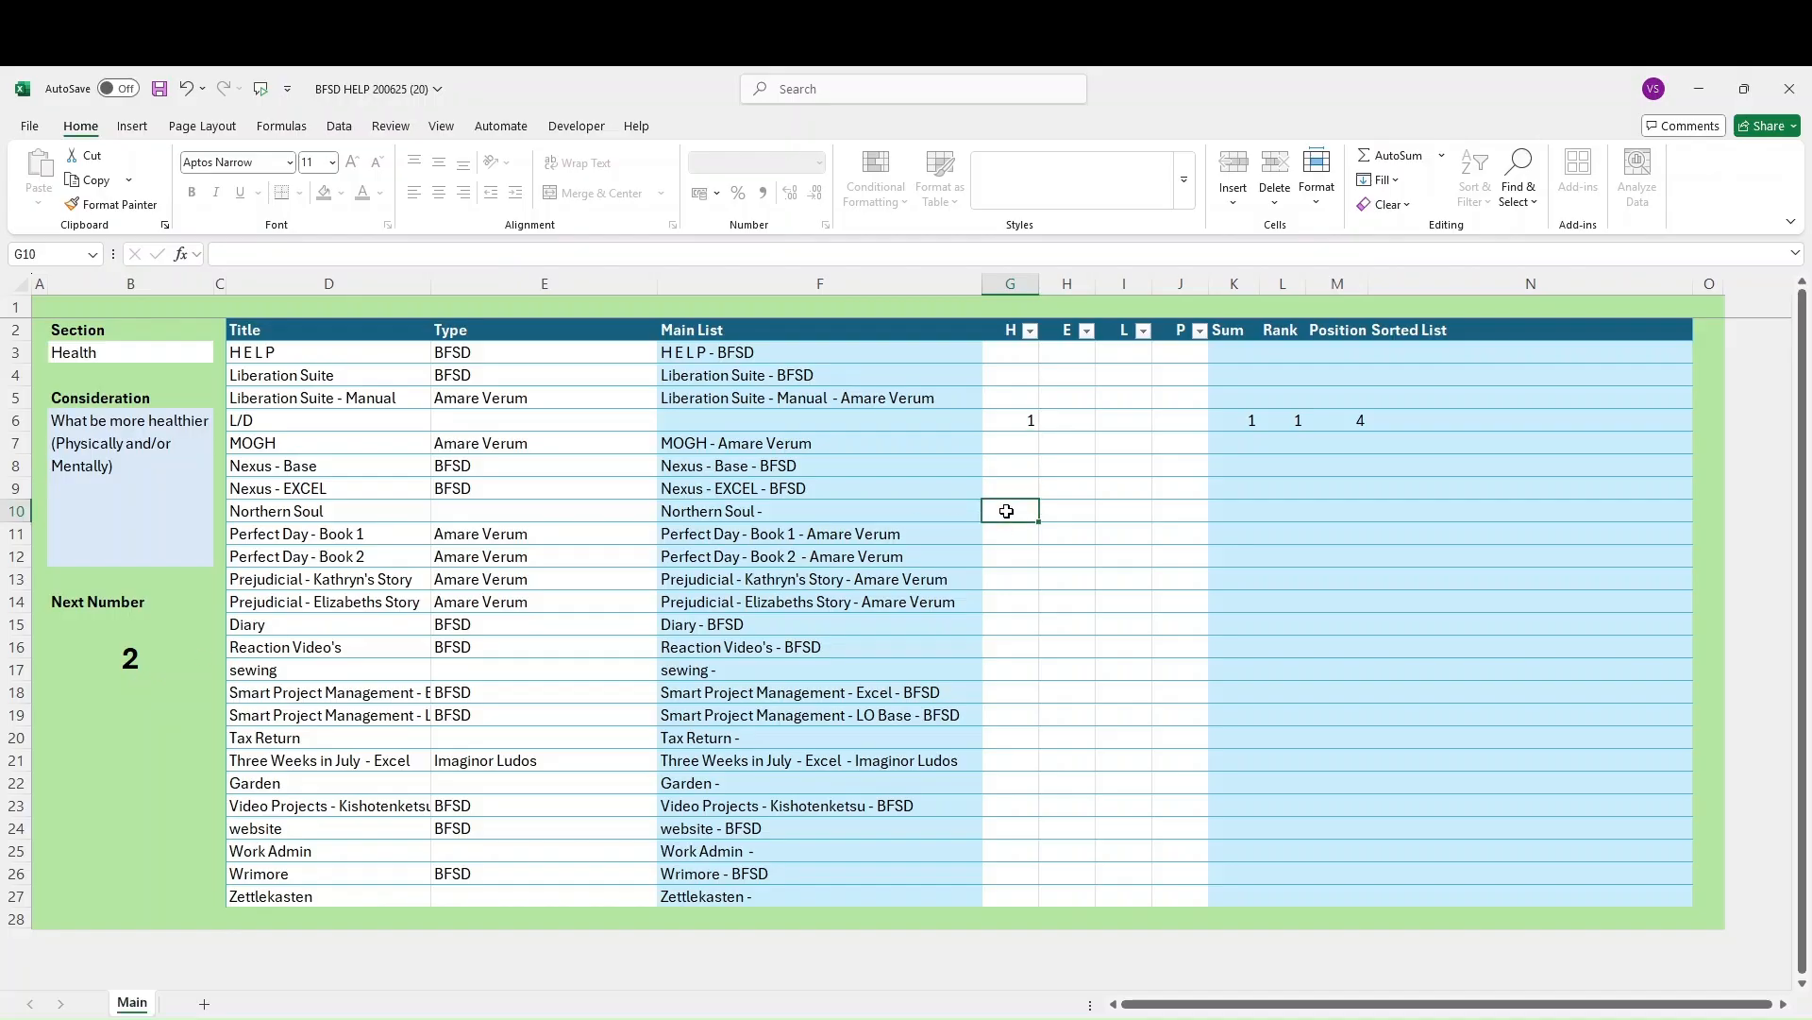
text(2)
key(Return)
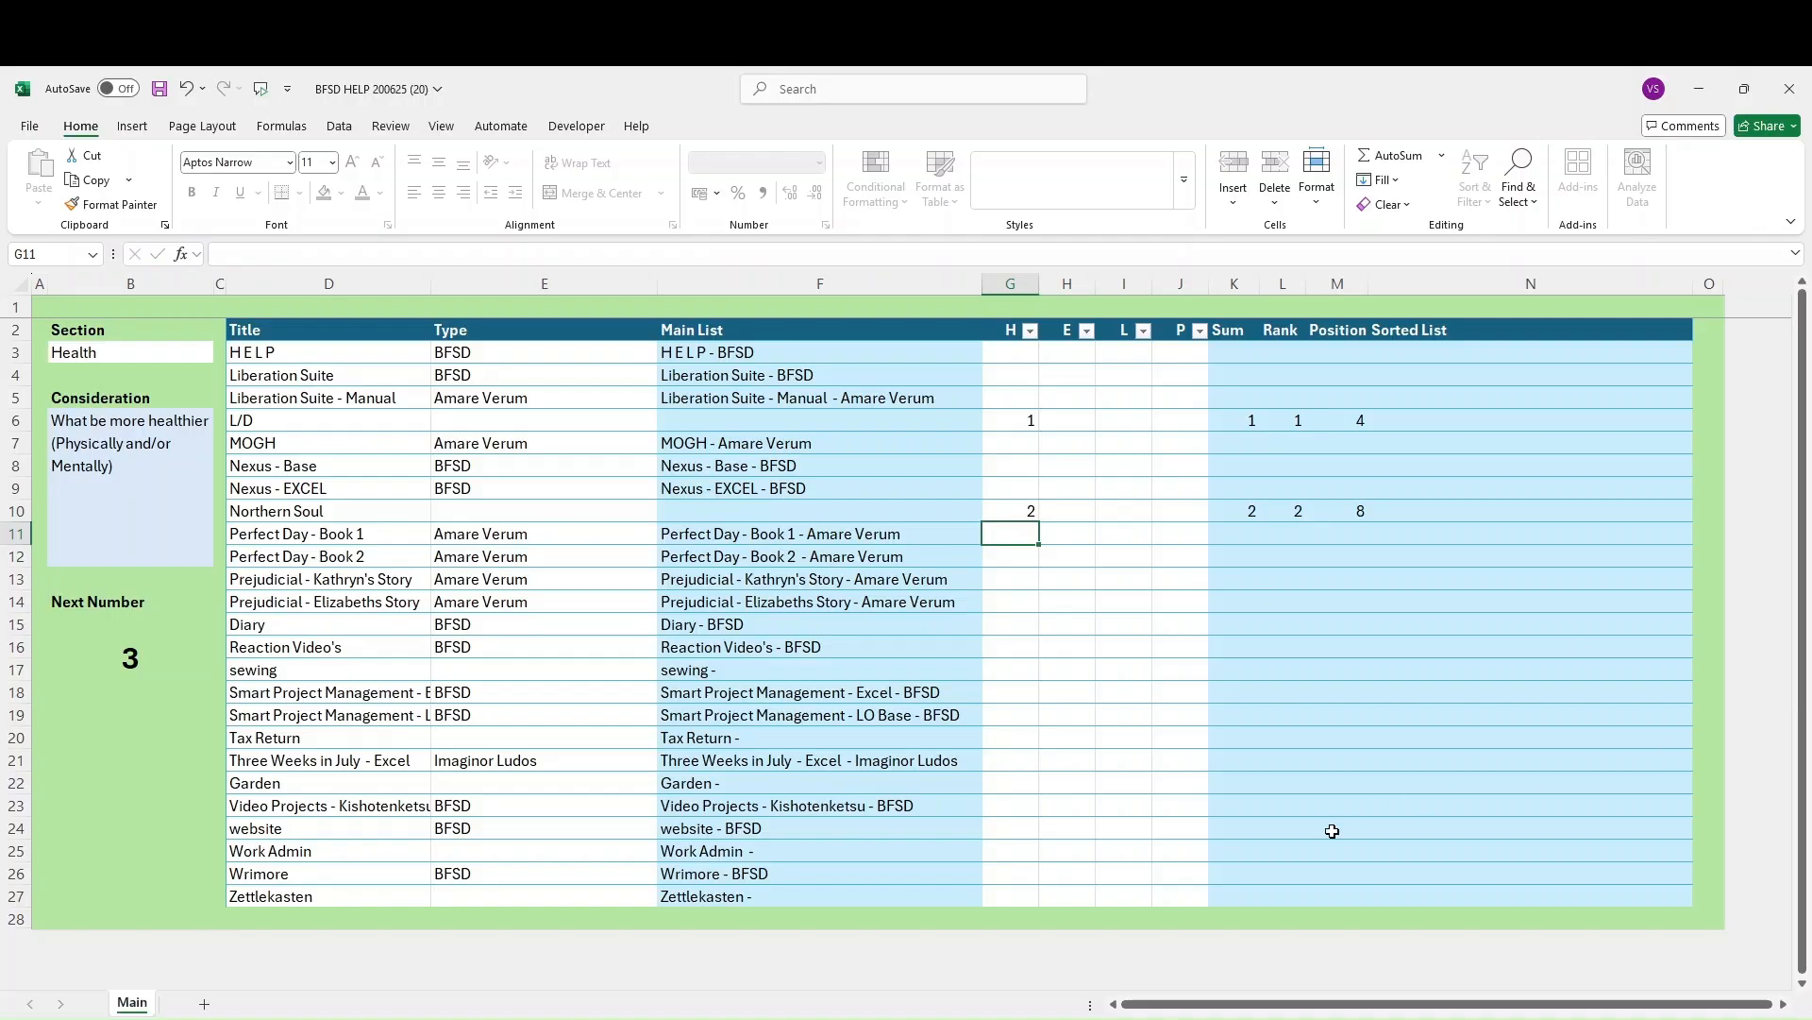
In the H column, rank Work Admin as 3 and Garden as 4
click(1025, 855)
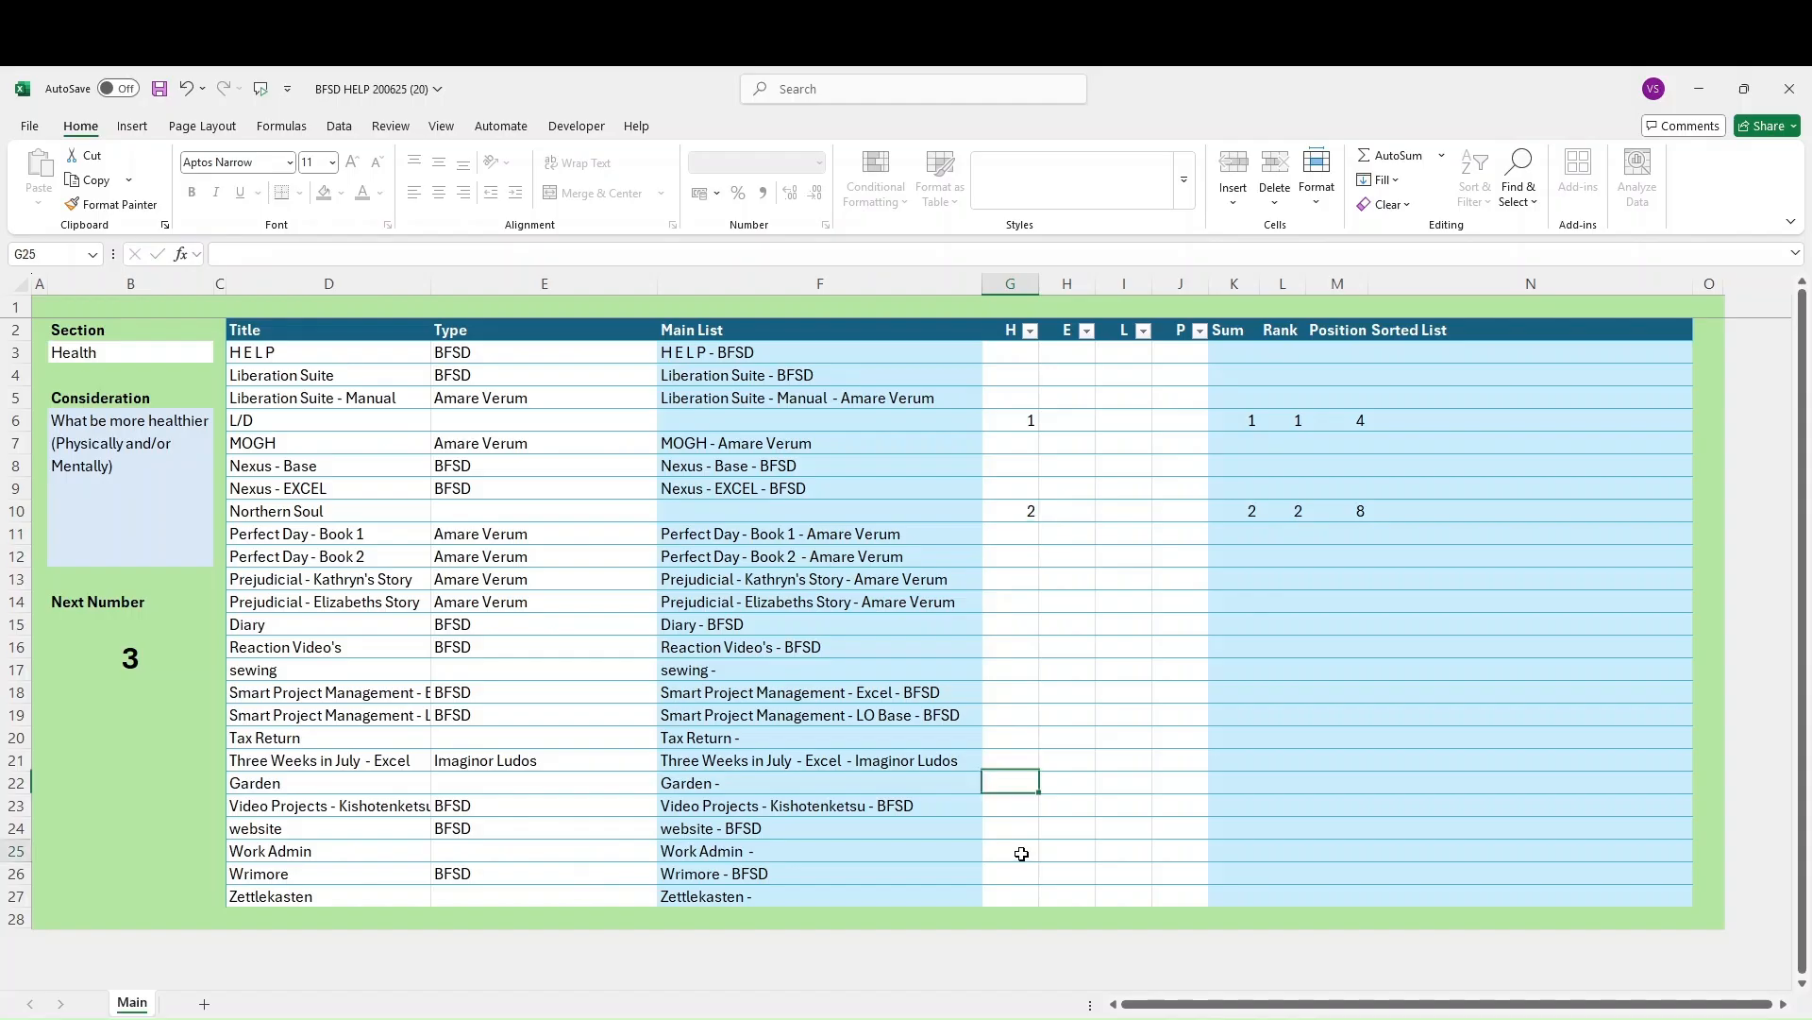
text(3)
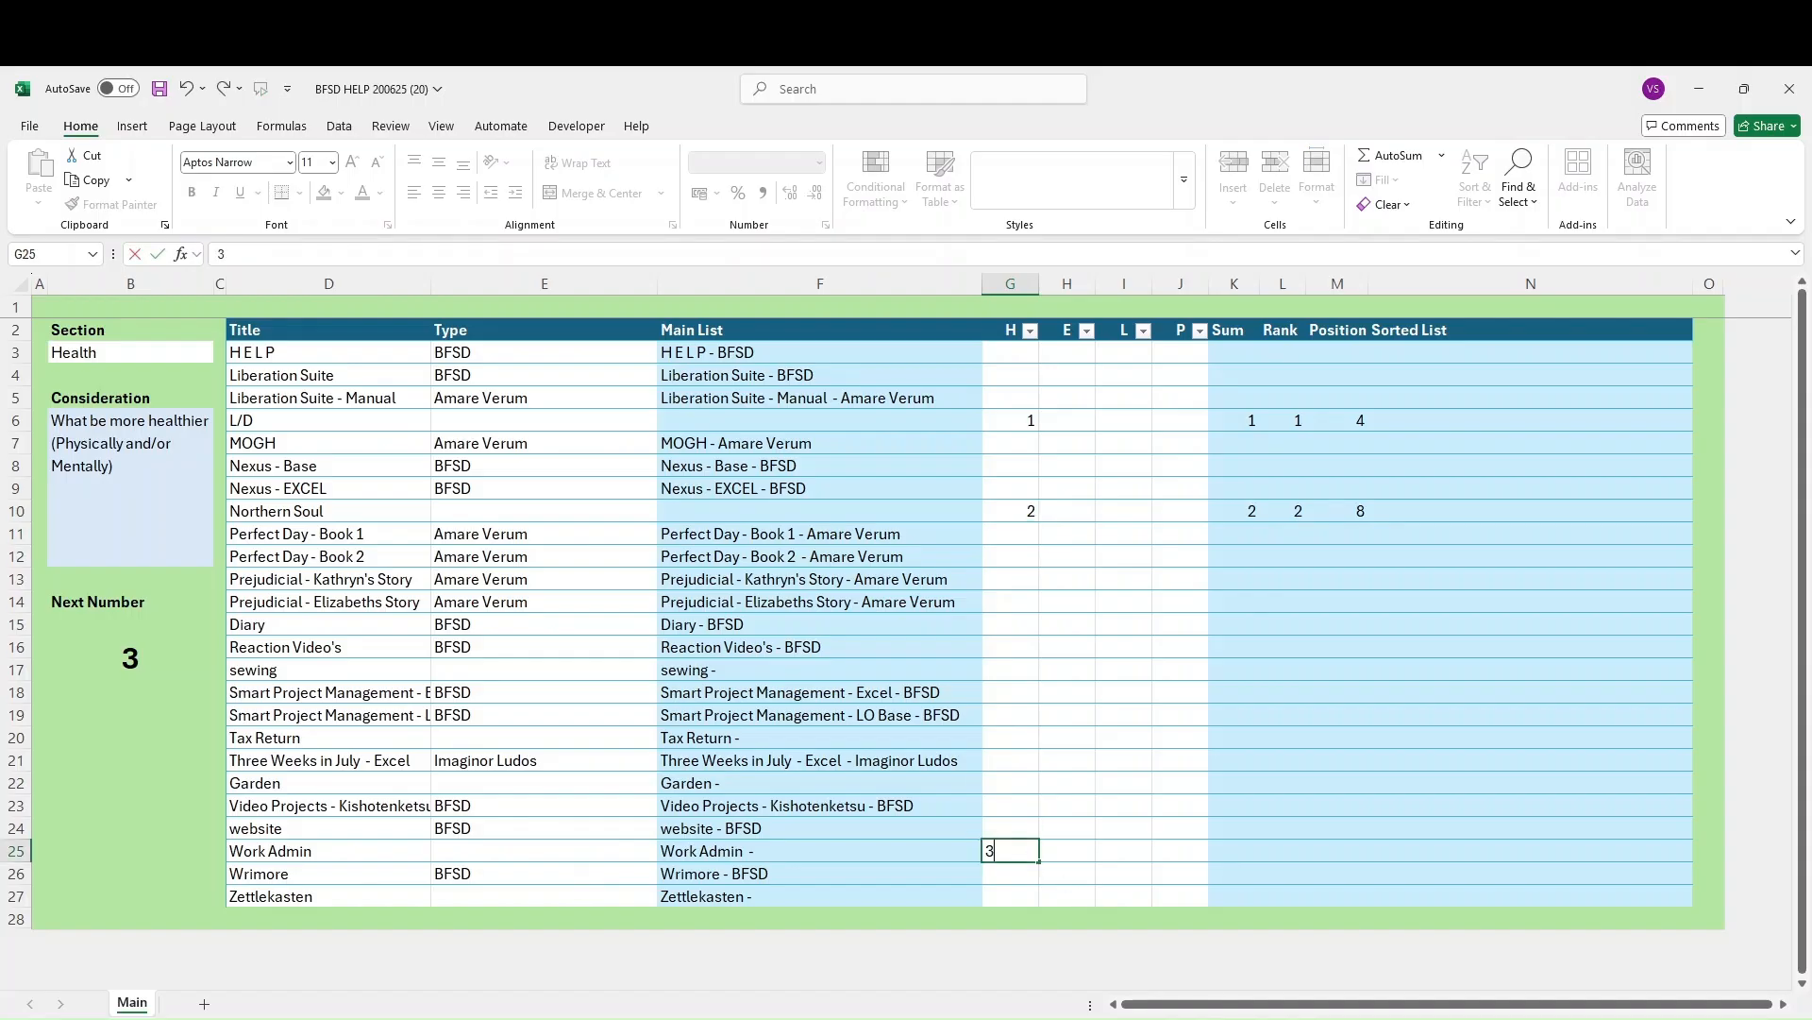
key(Return)
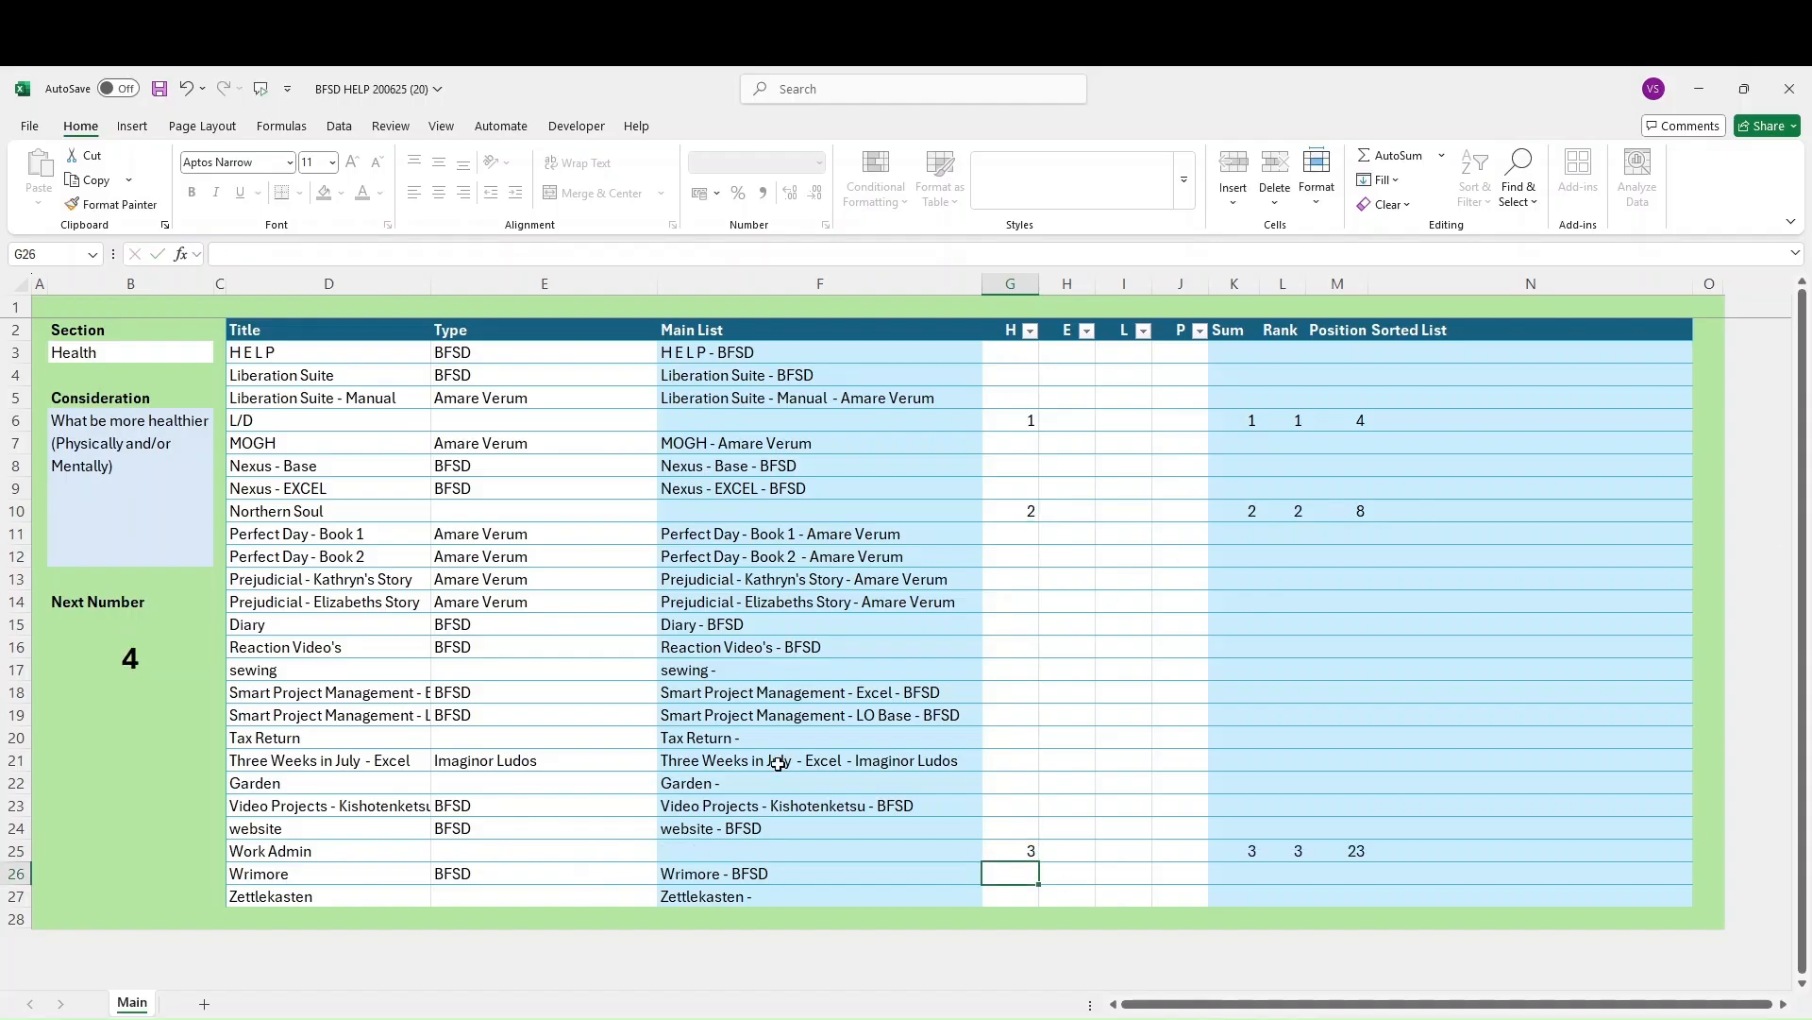
click(1005, 781)
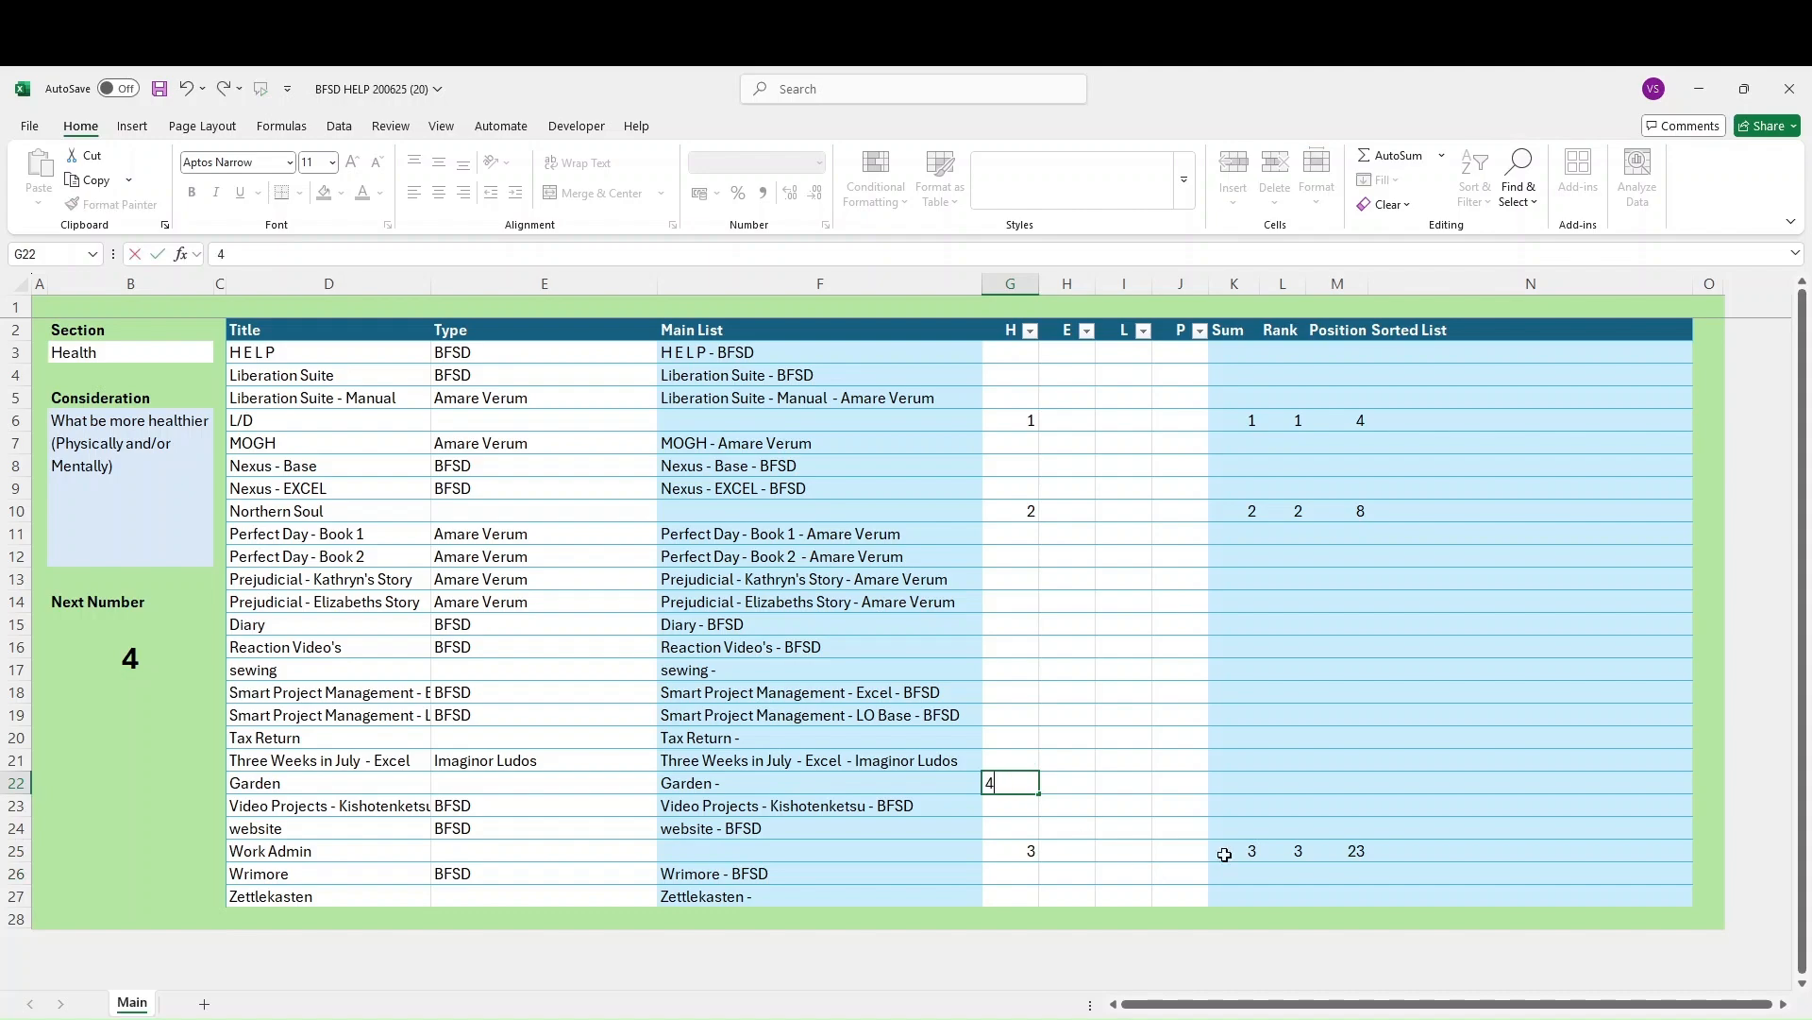
text(4)
key(Return)
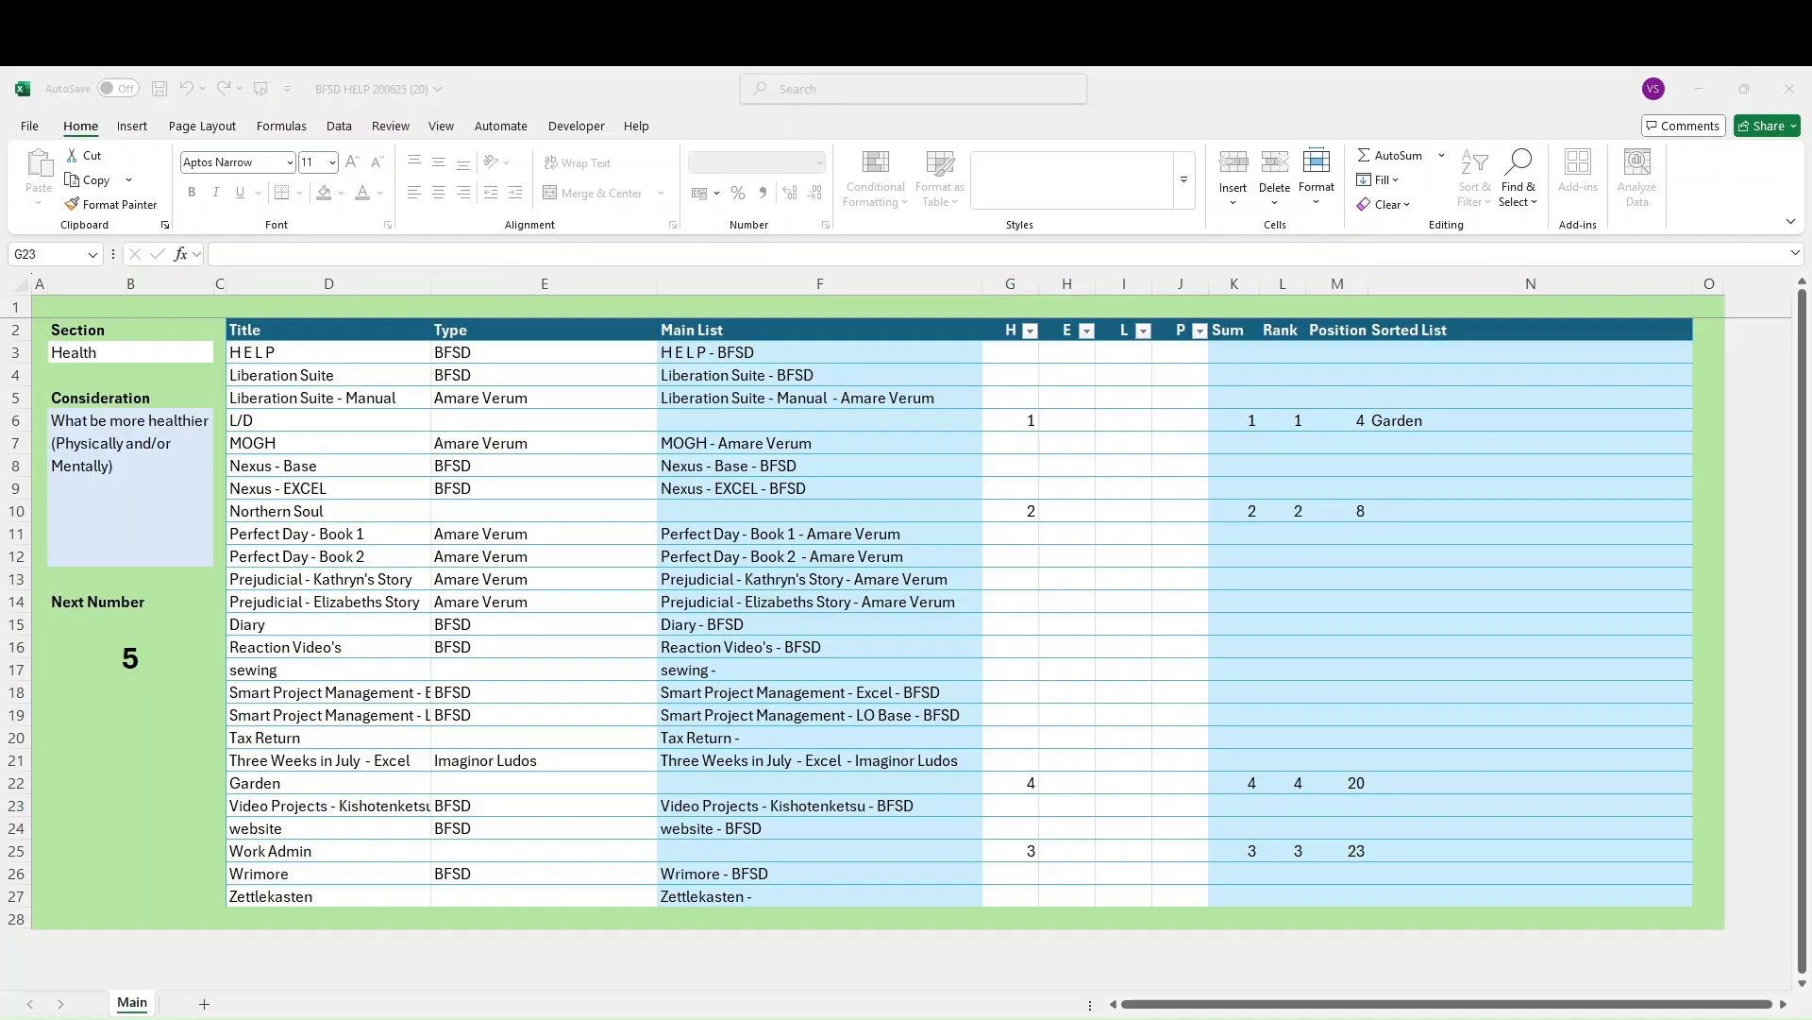
Paste the copied set of Health rankings into the H column, starting at G3
click(1009, 357)
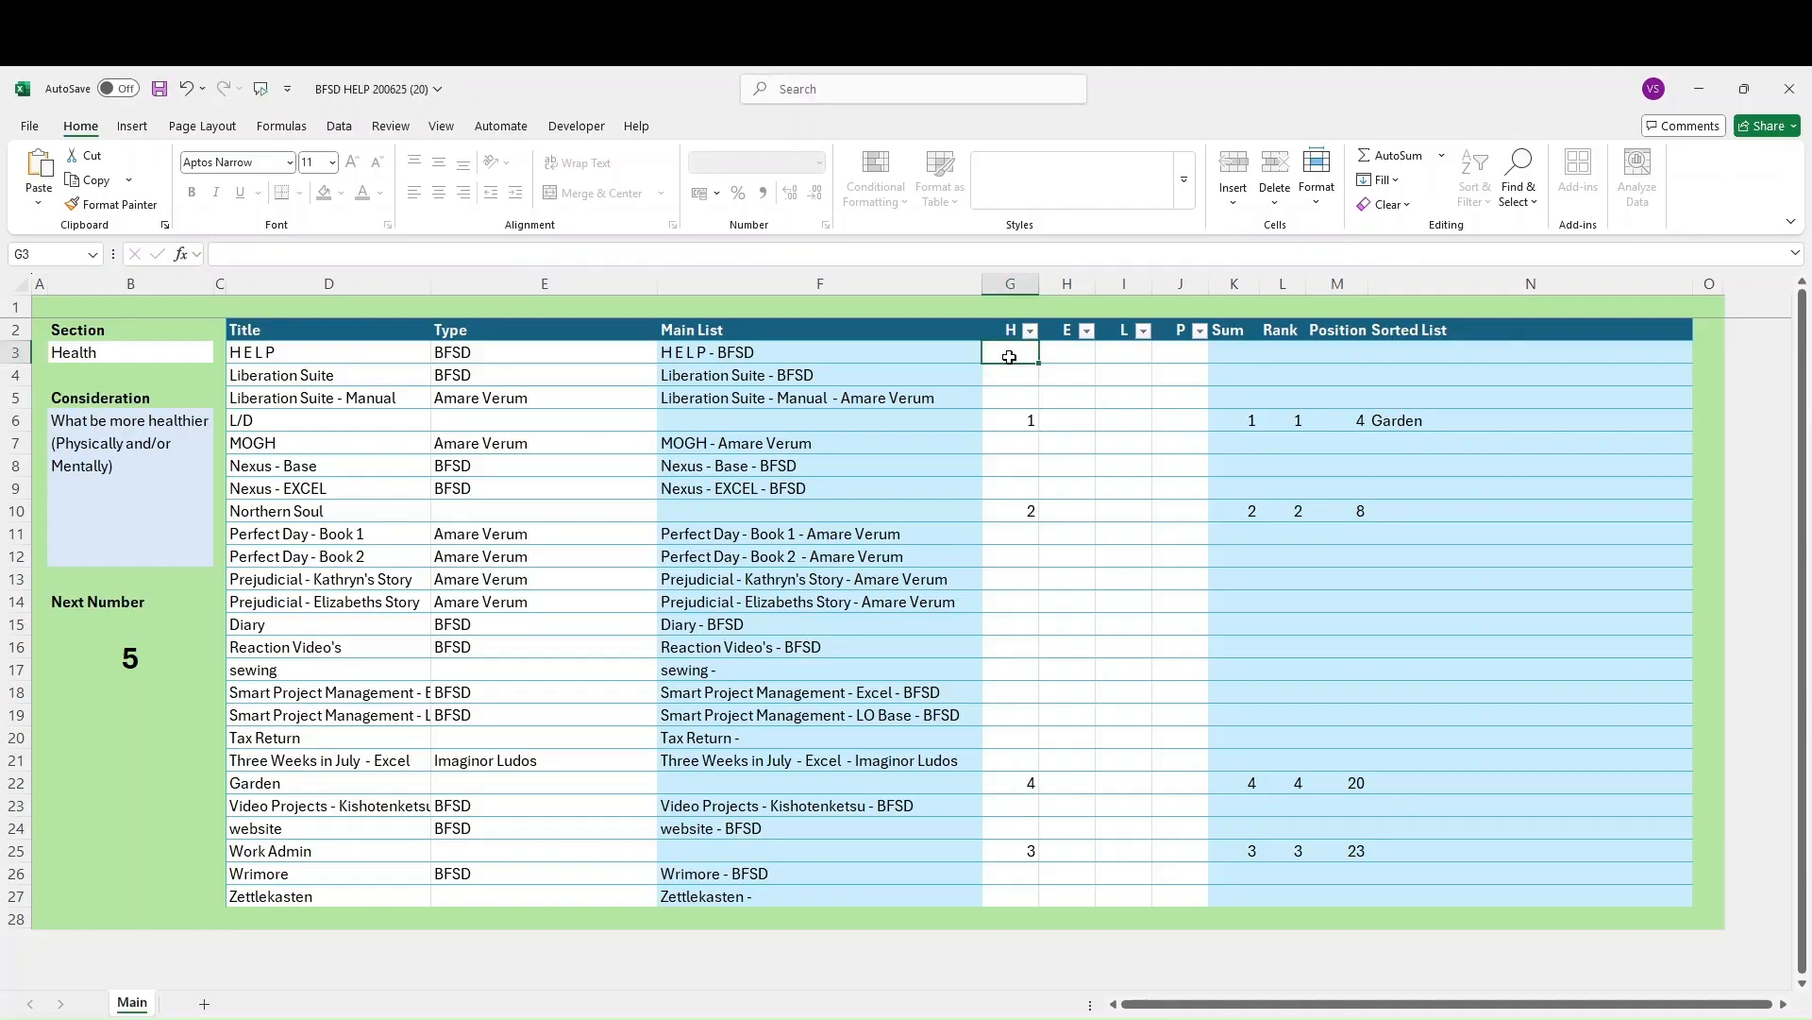
key(ctrl+v)
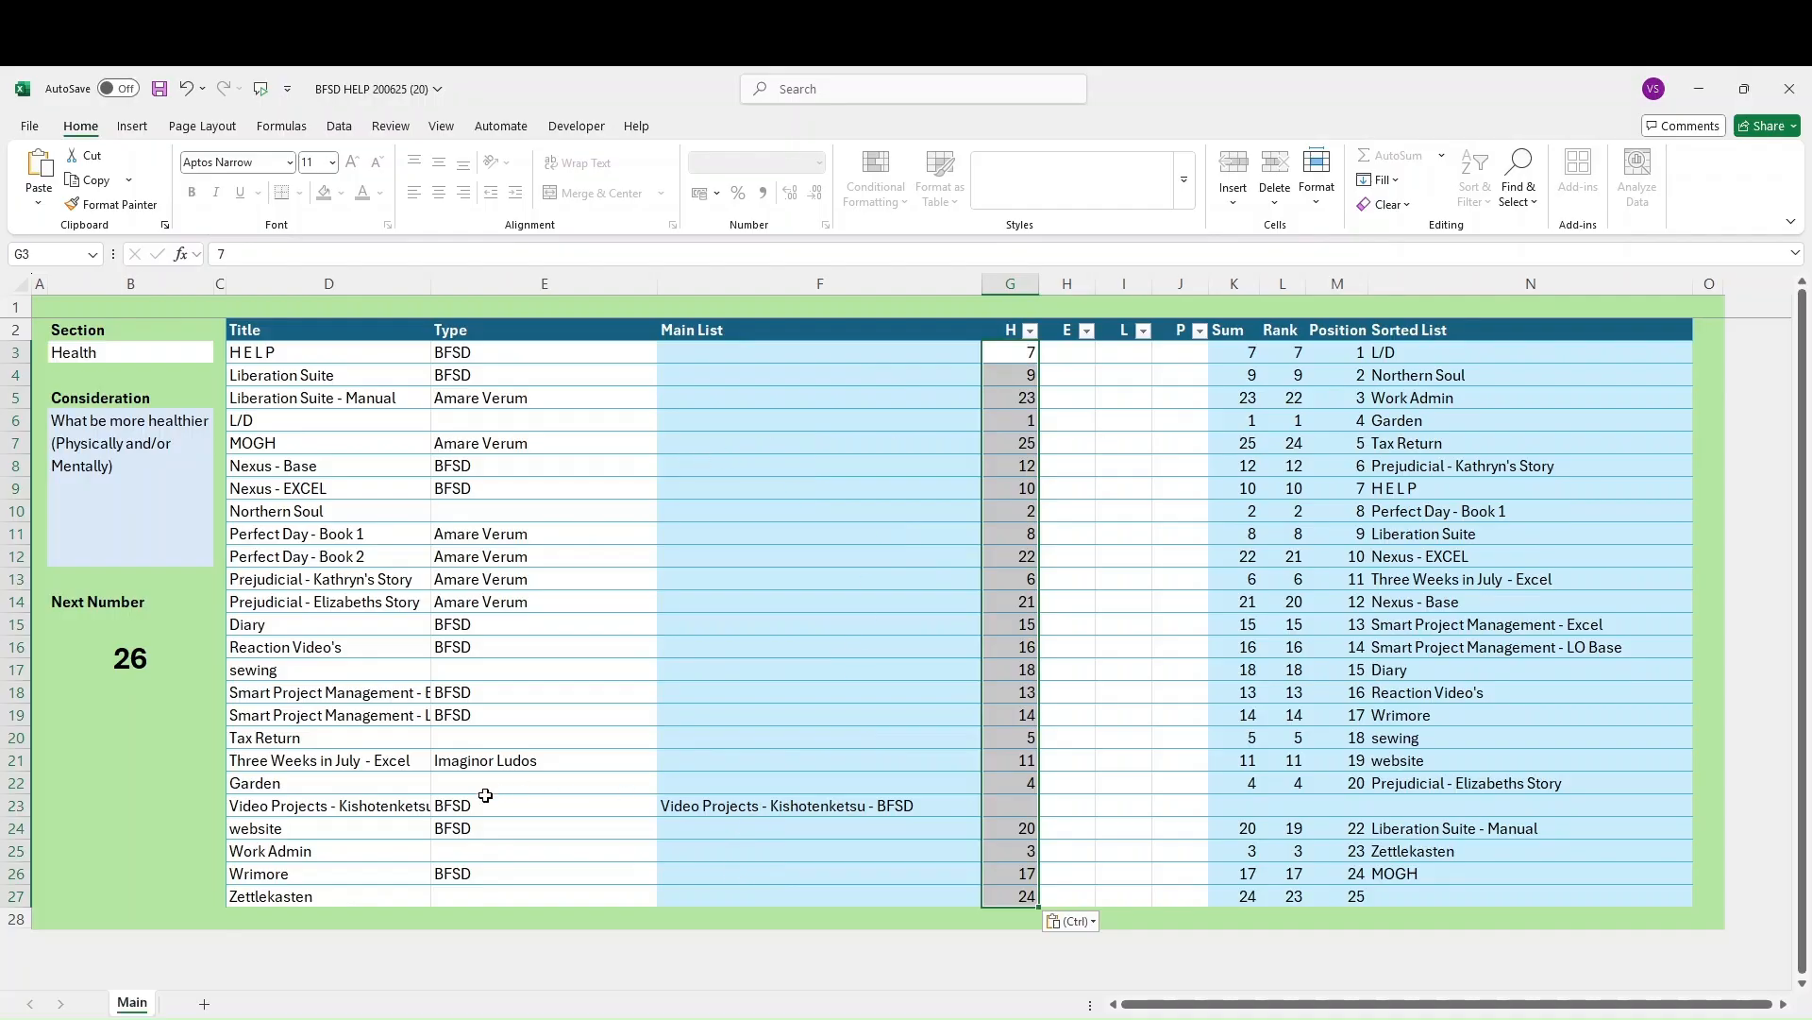
In the H column, rank Video Projects - Kishotenketsu as 16
click(997, 802)
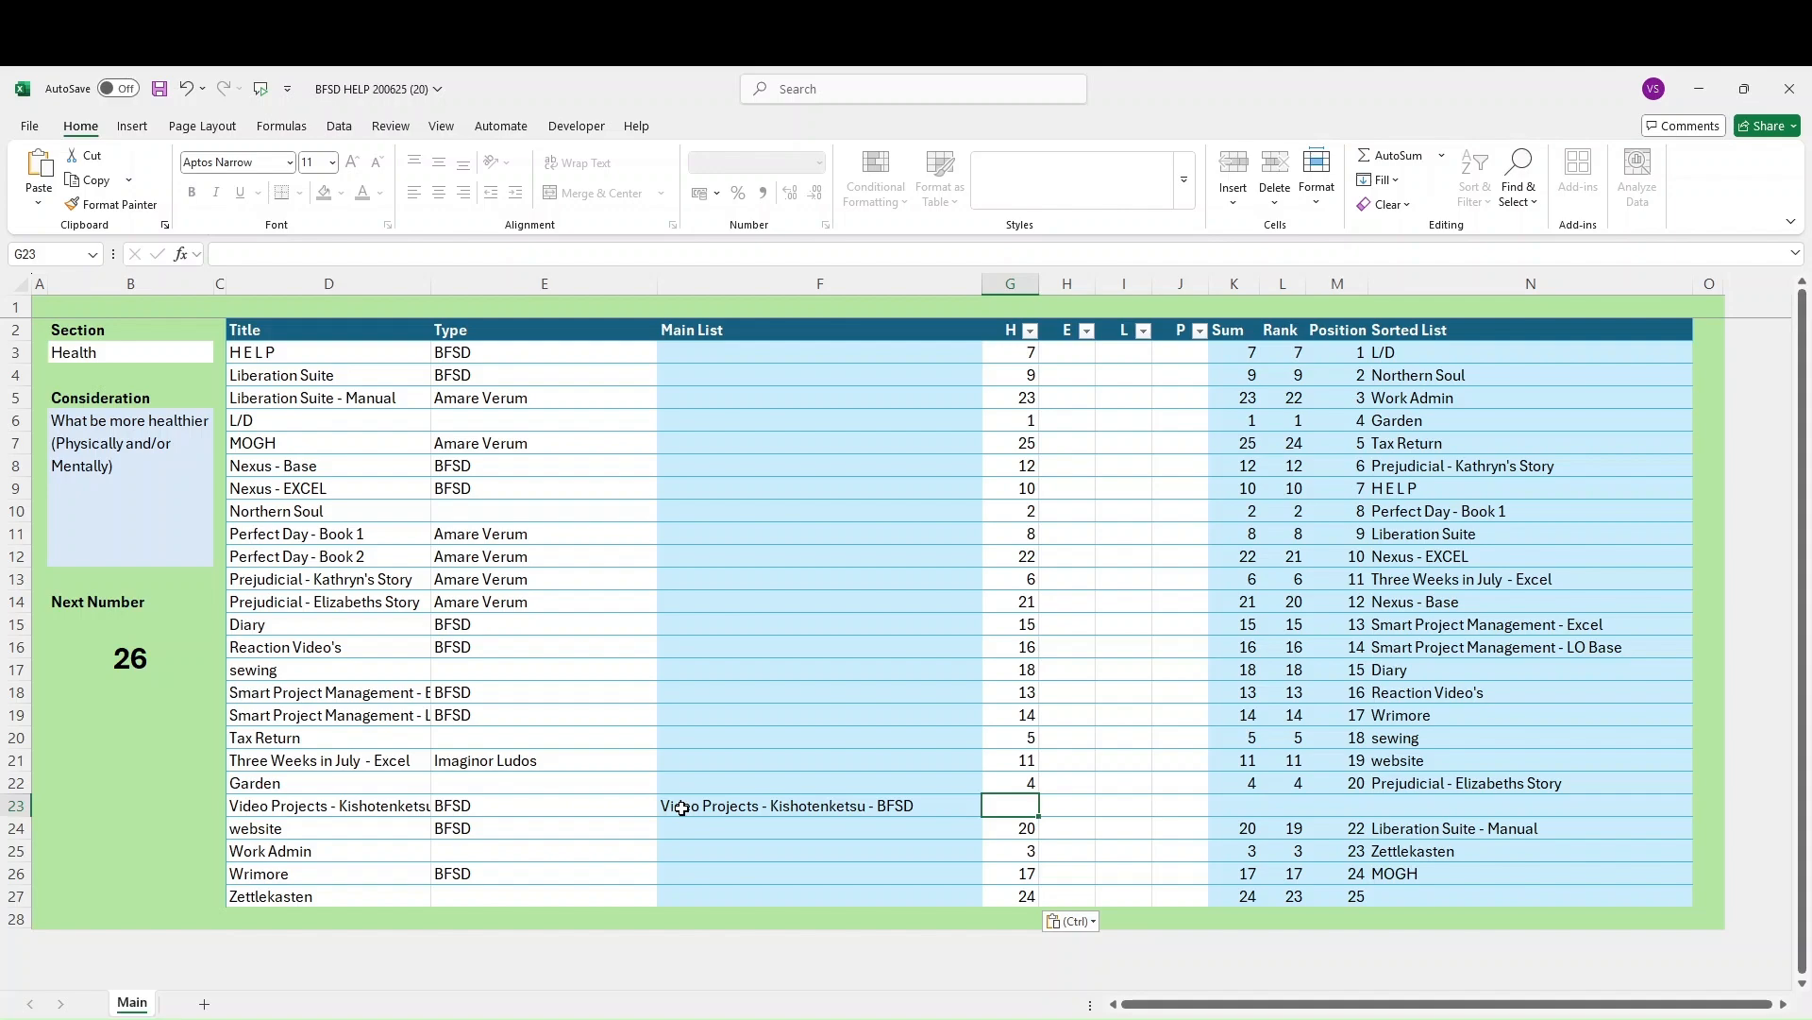
click(1006, 644)
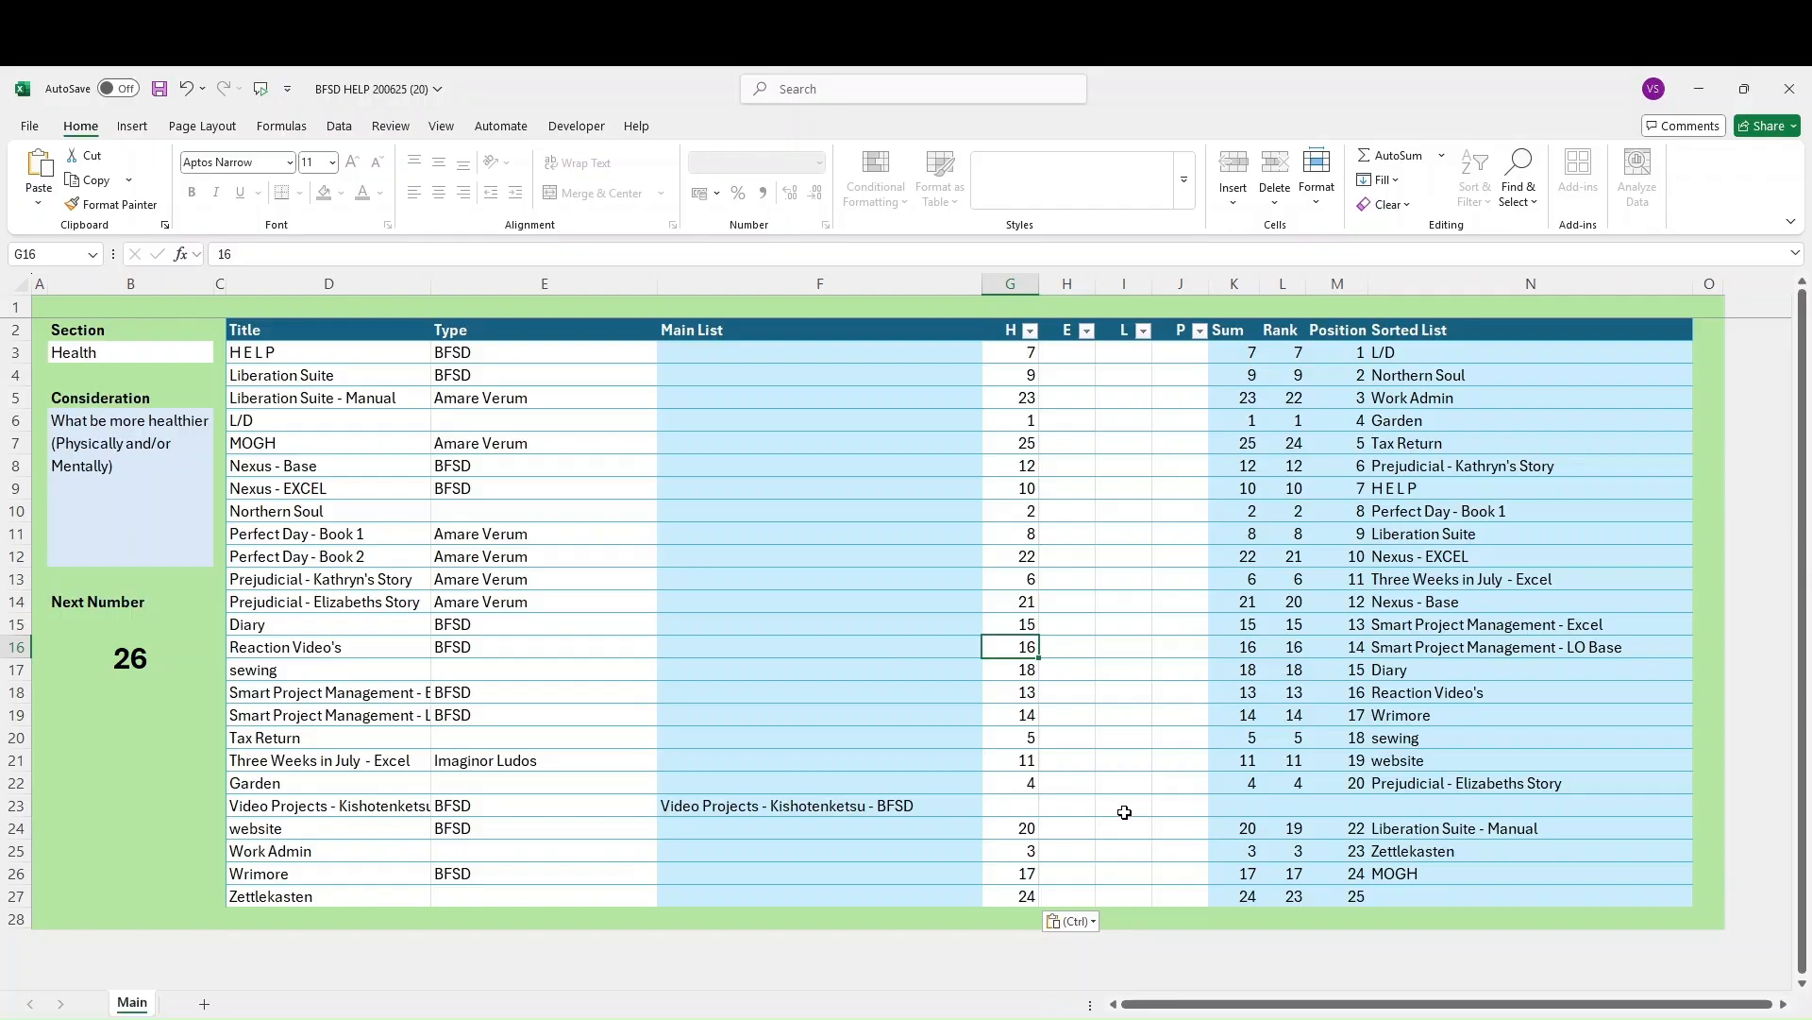
click(1007, 804)
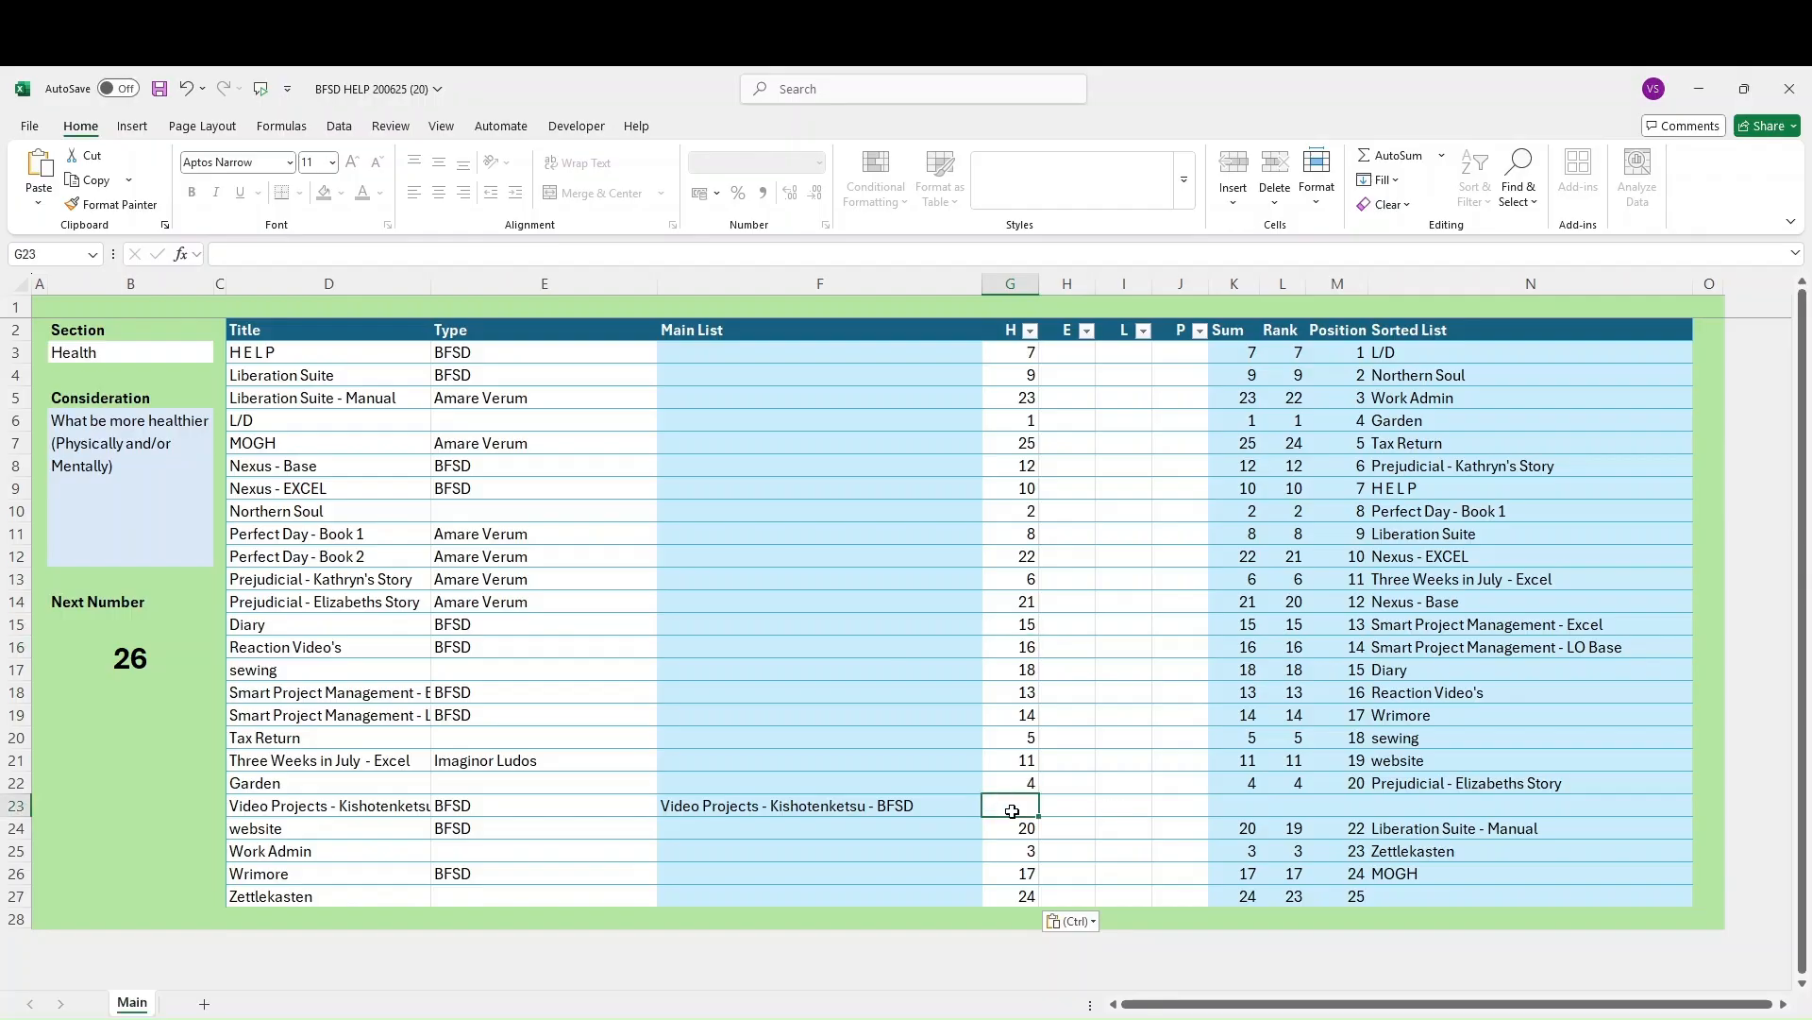
text(16)
key(Return)
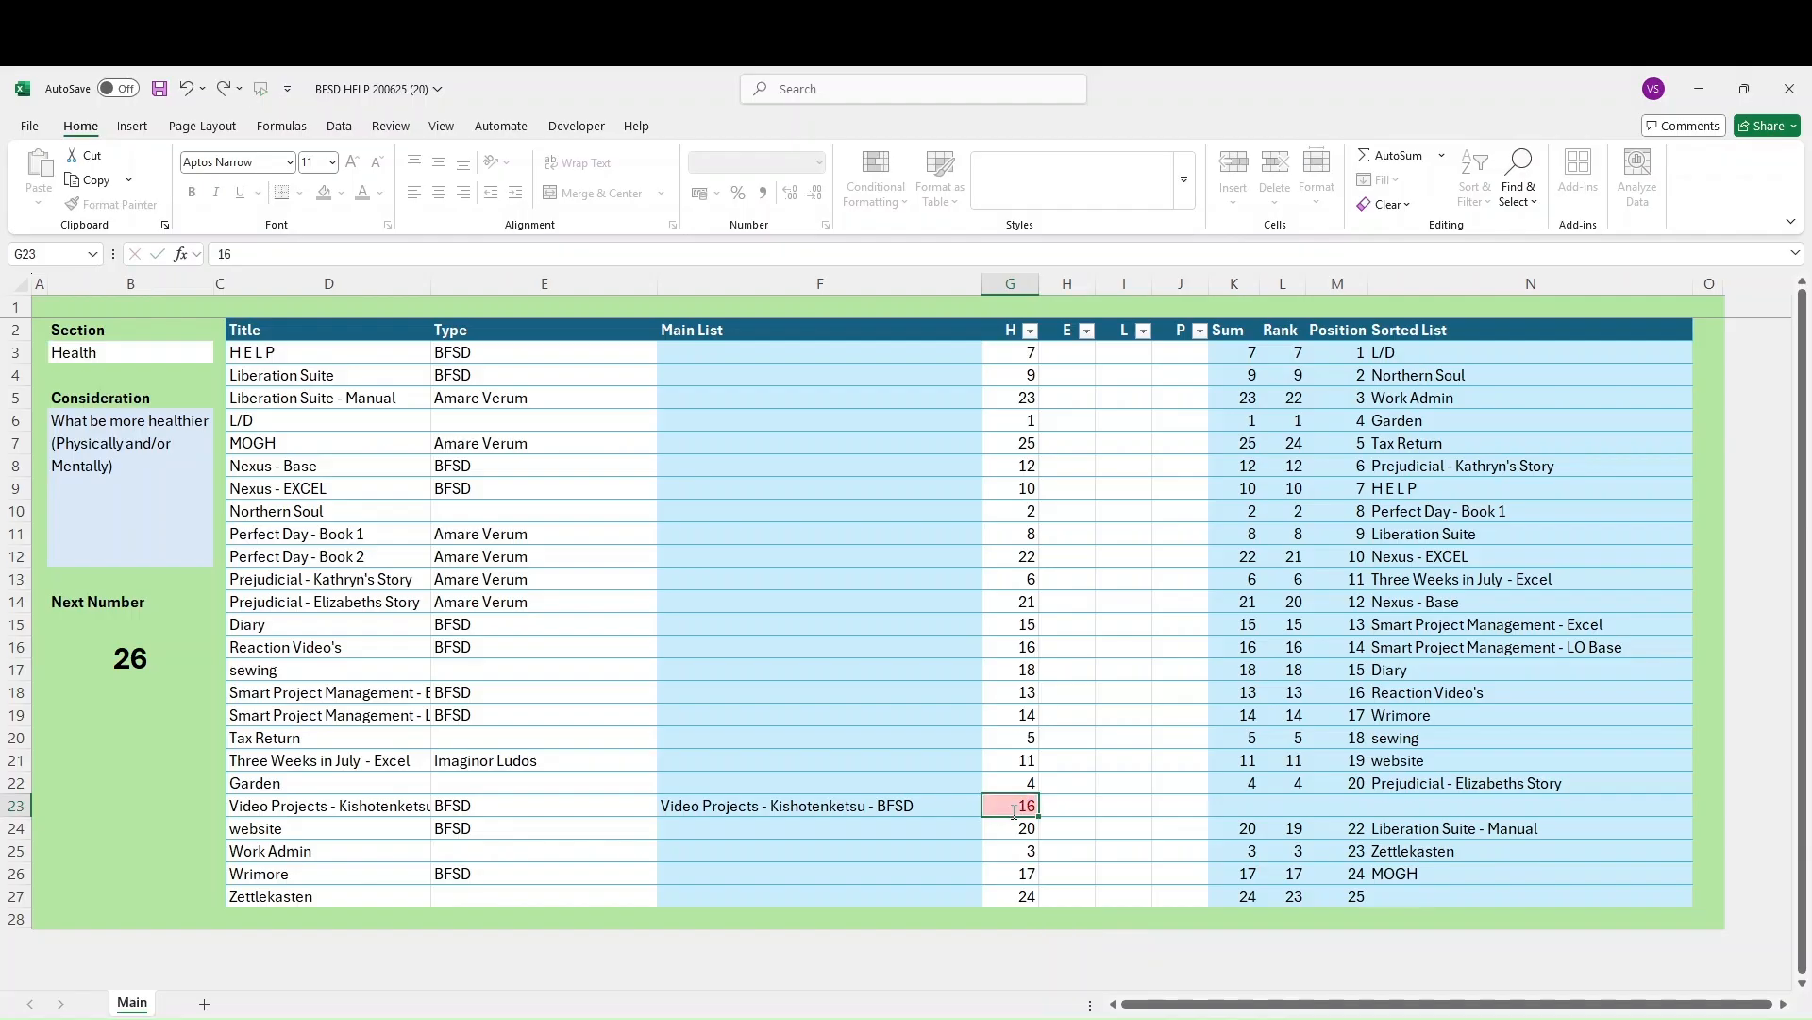
Change the H rank of Reaction Video's to 17
key(Up)
key(Up)
key(Up)
key(Up)
key(Up)
key(Up)
key(Up)
key(Up)
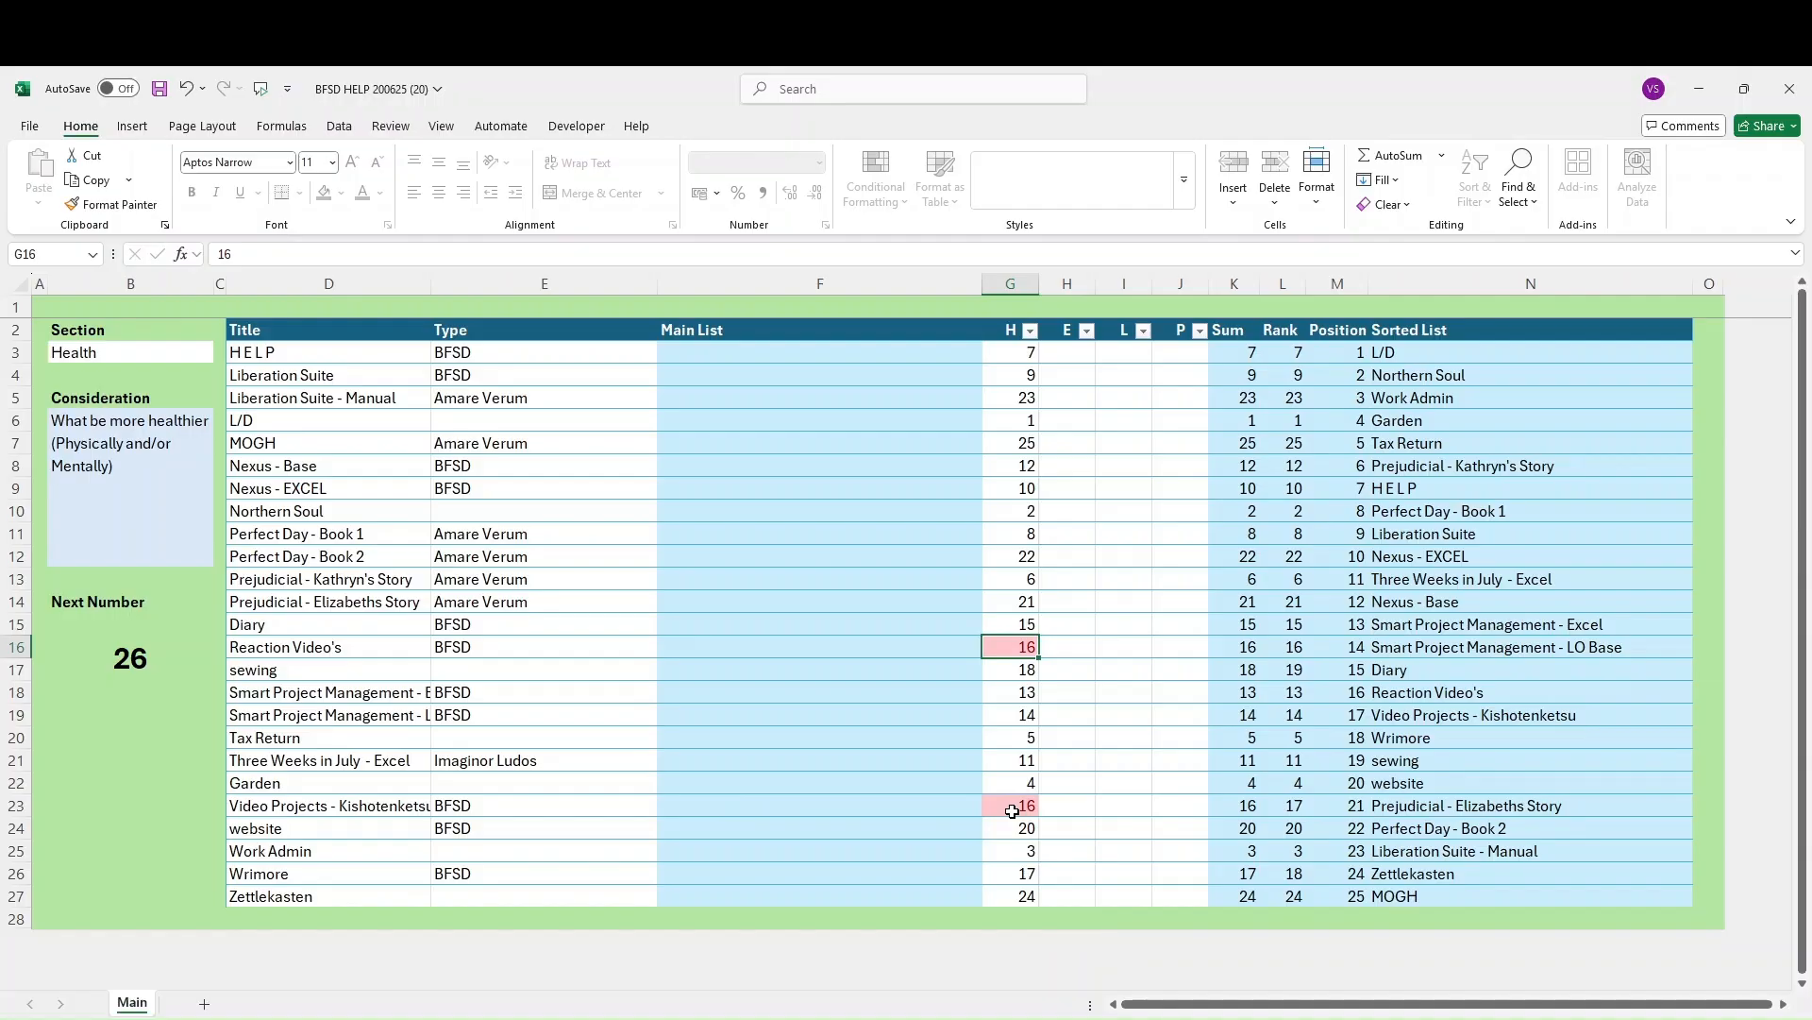
text(17)
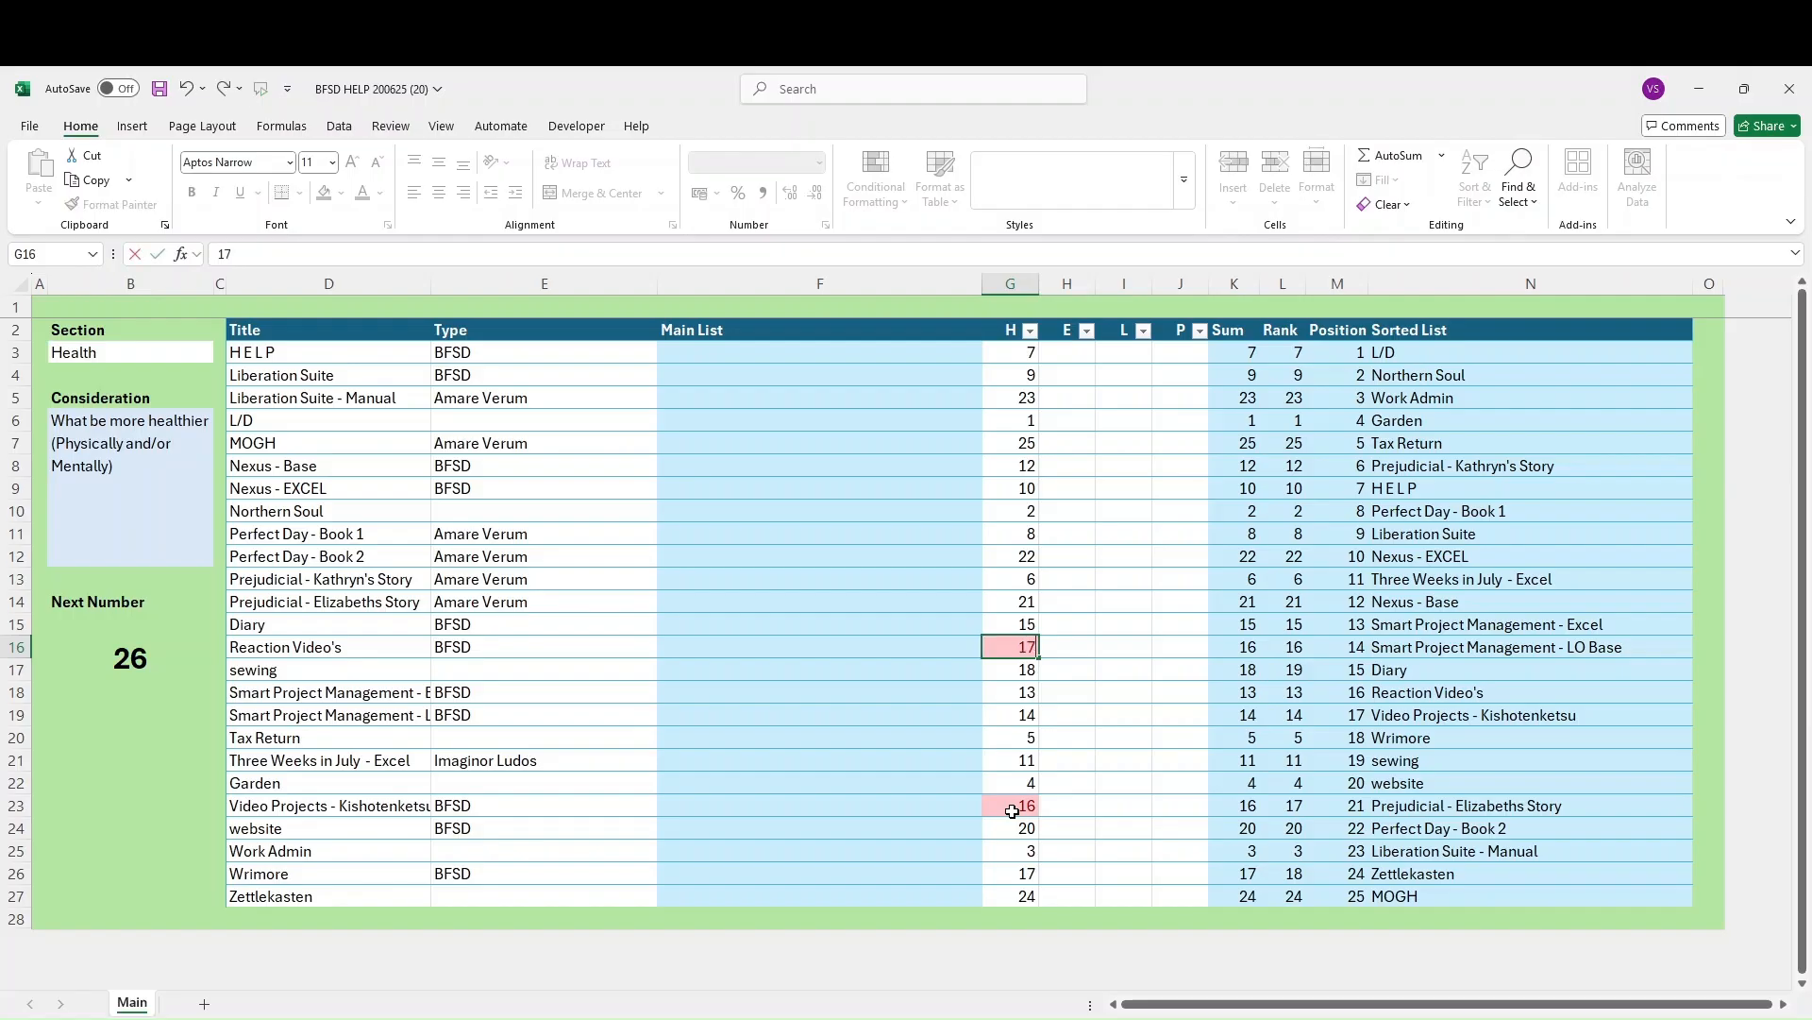
key(Return)
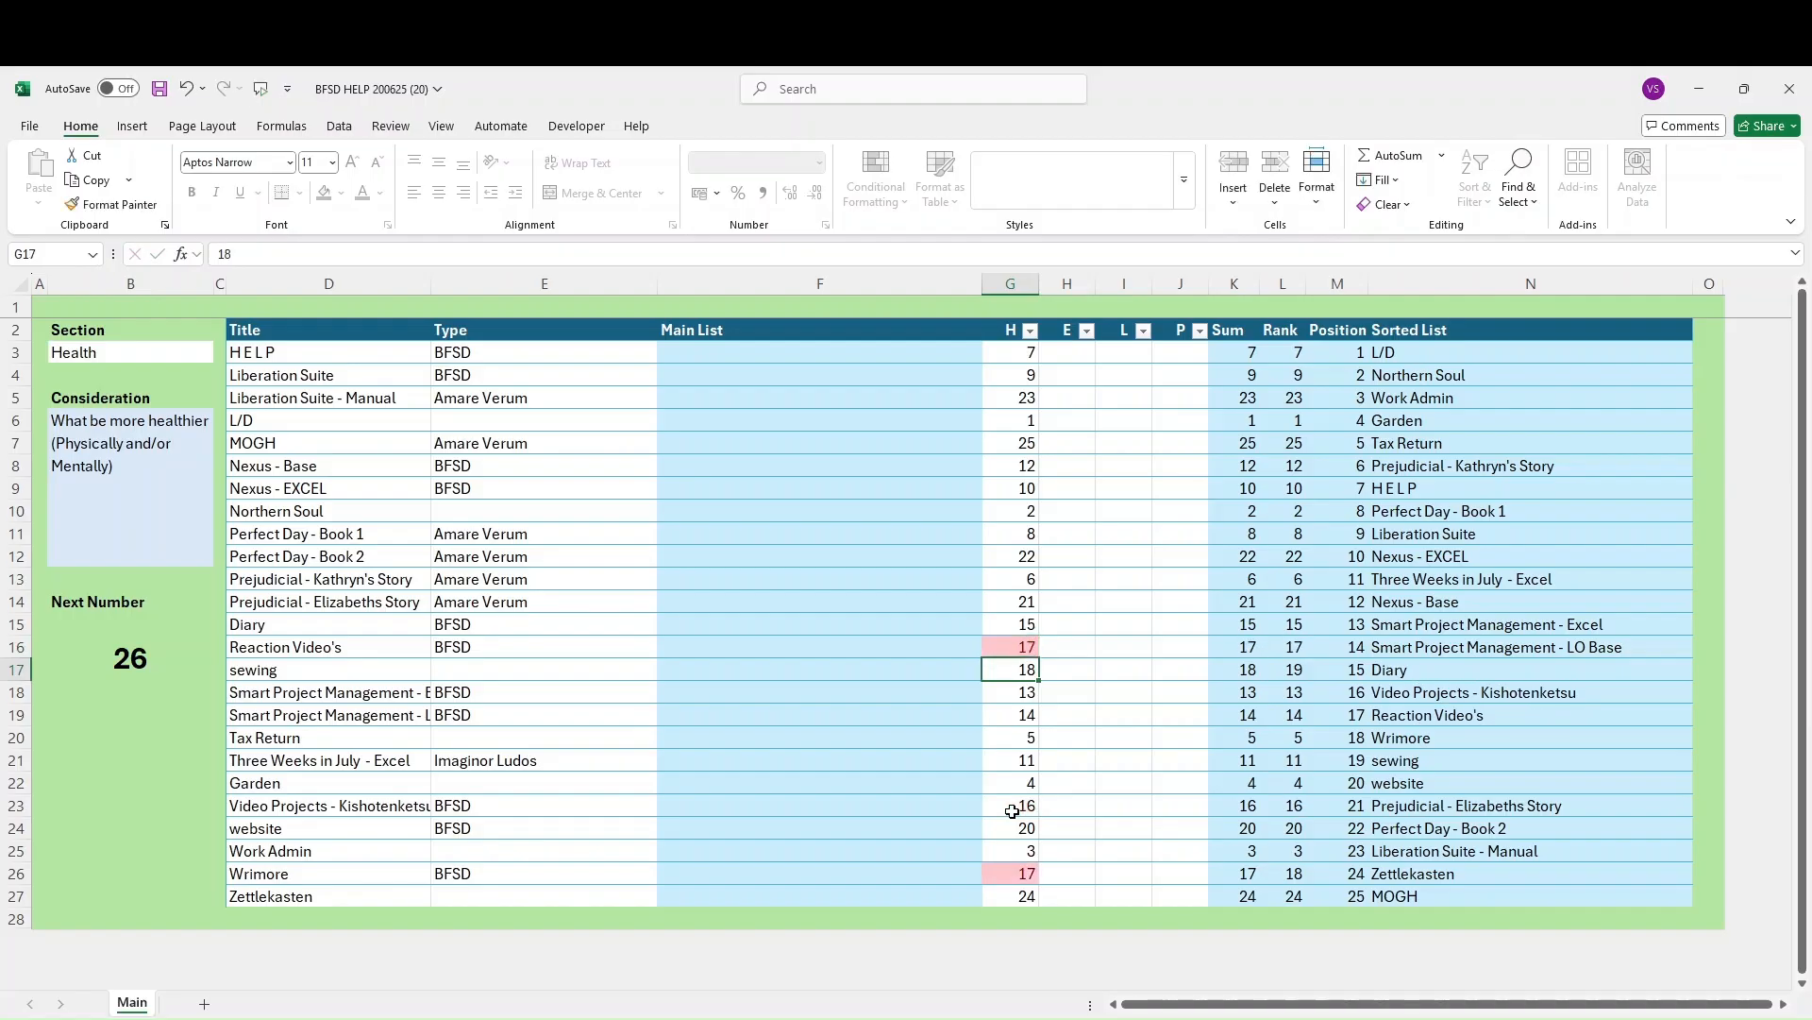
Change the H rank of Wrimore to 18
key(Down)
key(Down)
key(Down)
key(Down)
key(Down)
key(Down)
key(Down)
key(Down)
key(Down)
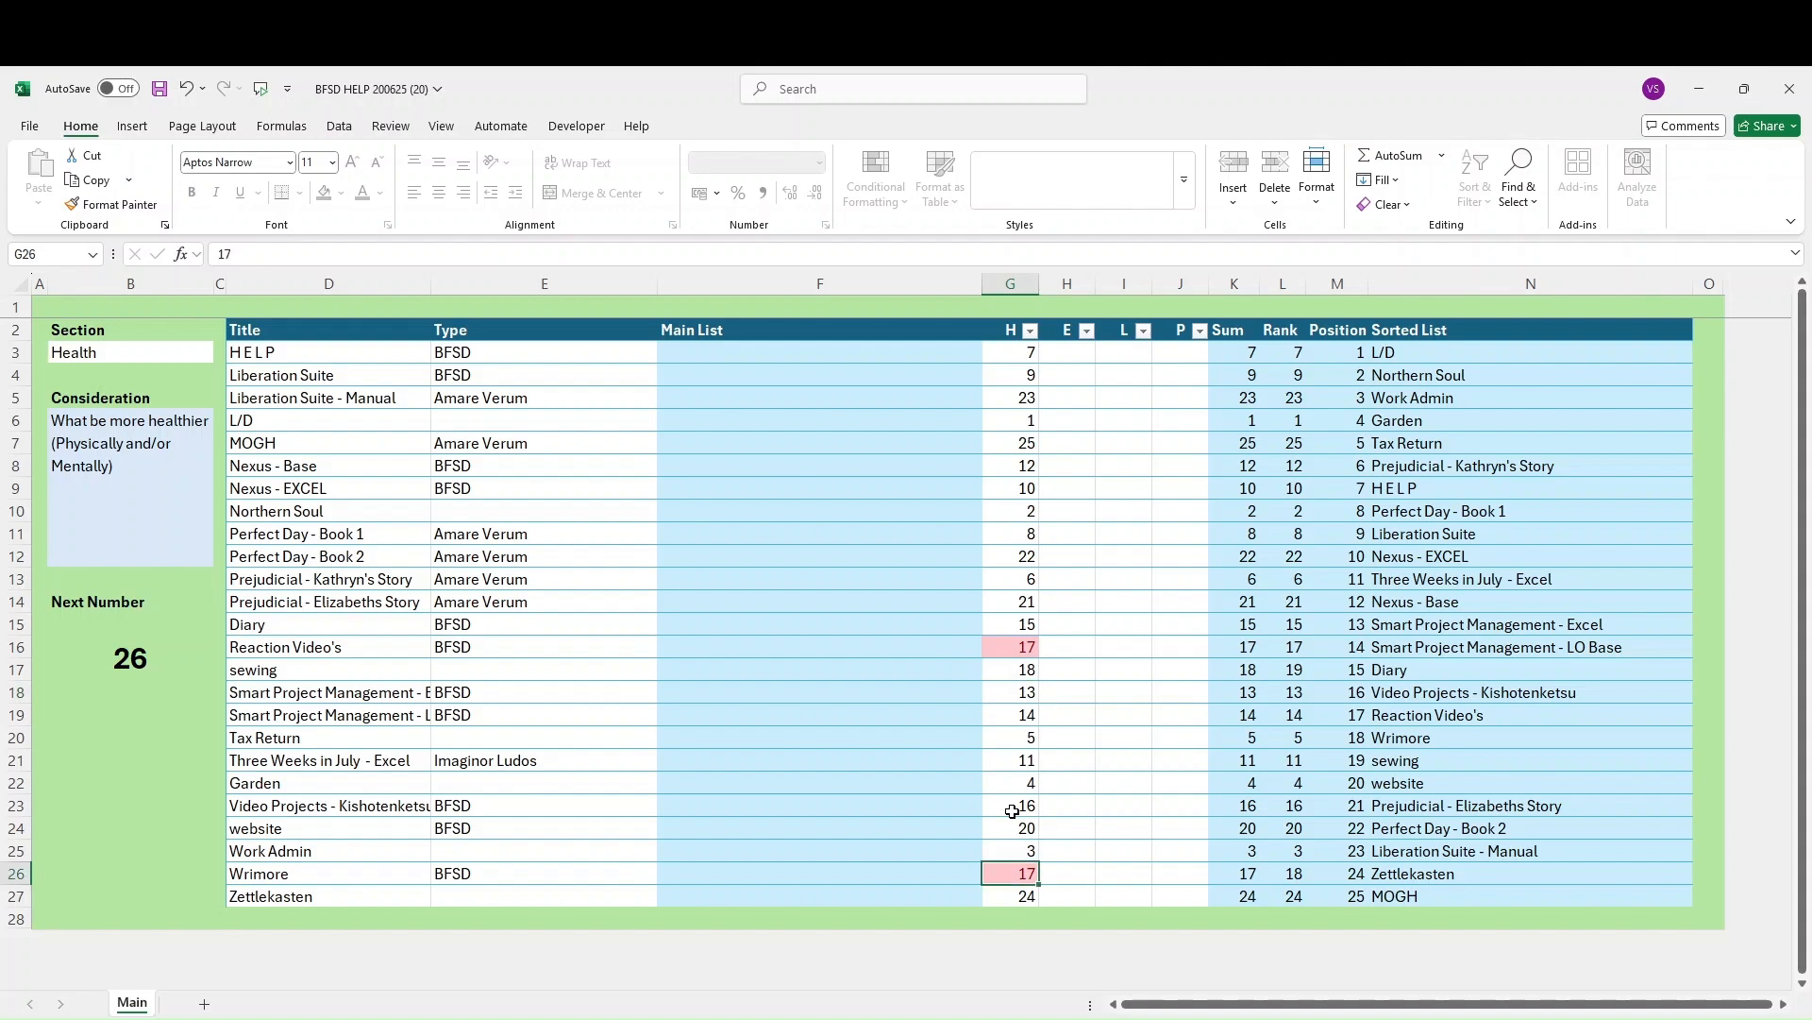
text(18)
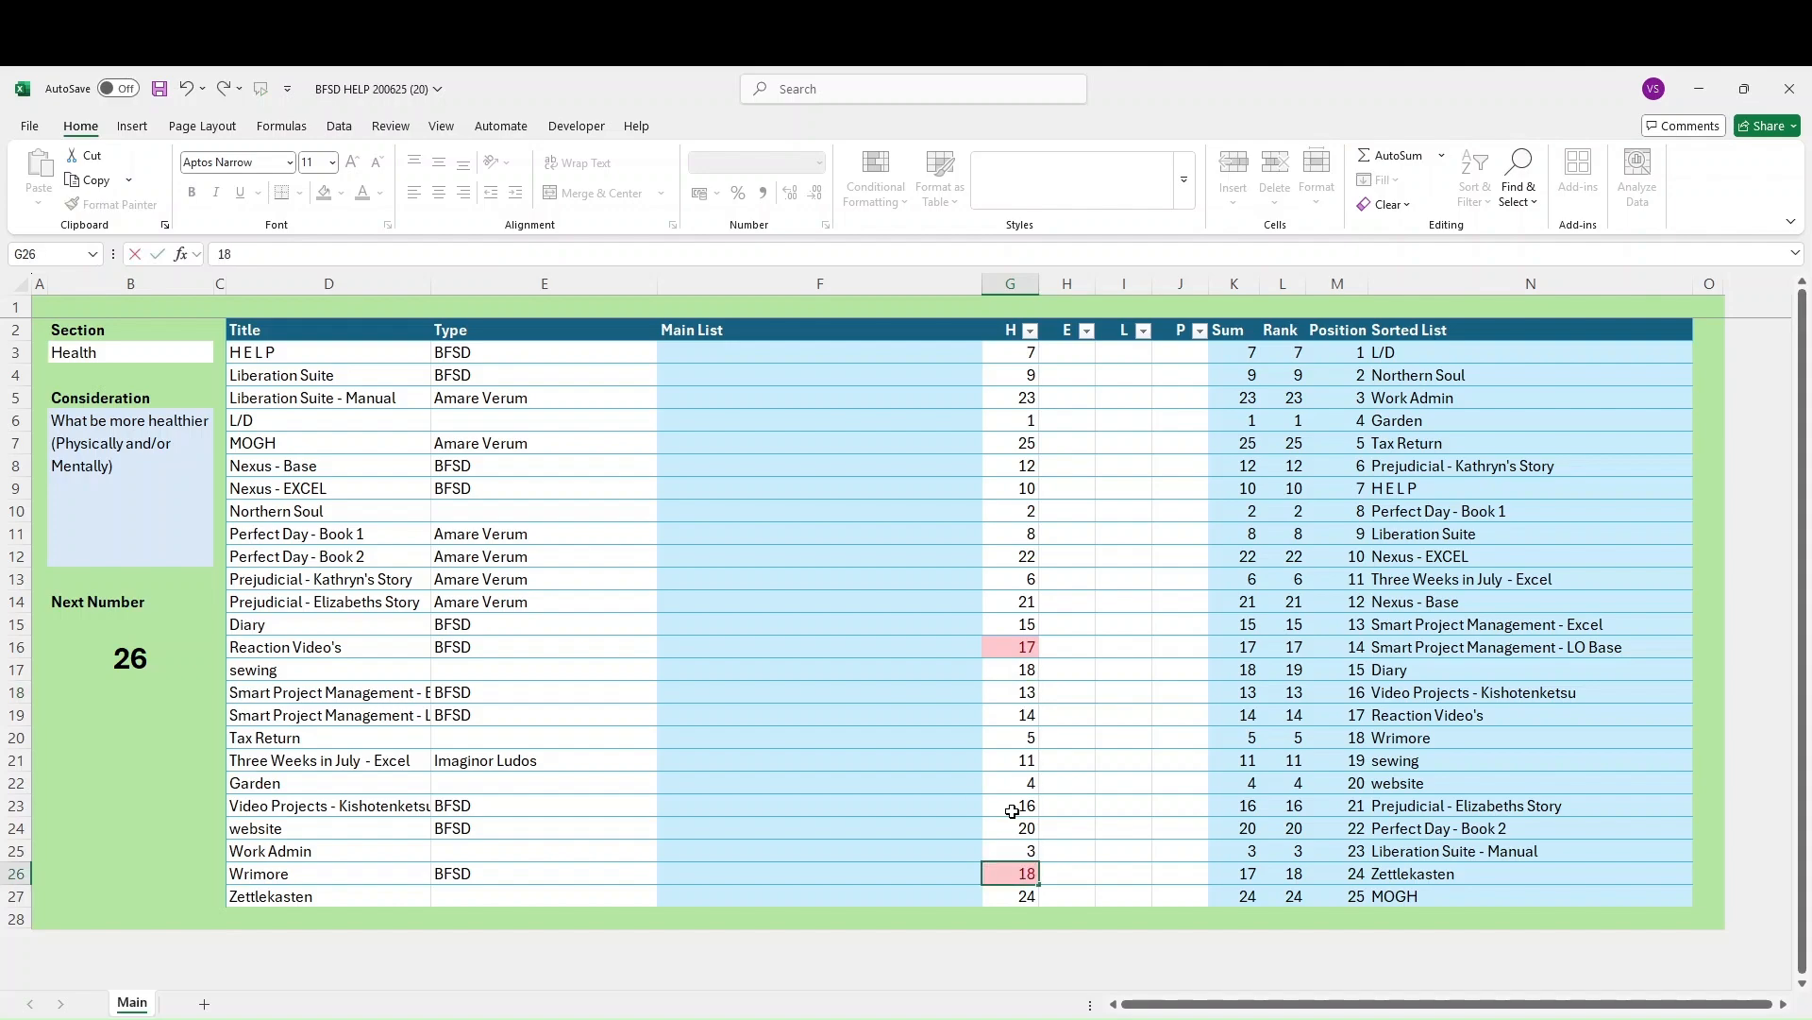
key(Return)
Change the H rank of sewing to 19
key(Up)
key(Up)
key(Up)
key(Up)
key(Up)
key(Up)
key(Up)
key(Up)
key(Up)
key(Up)
key(Up)
key(Up)
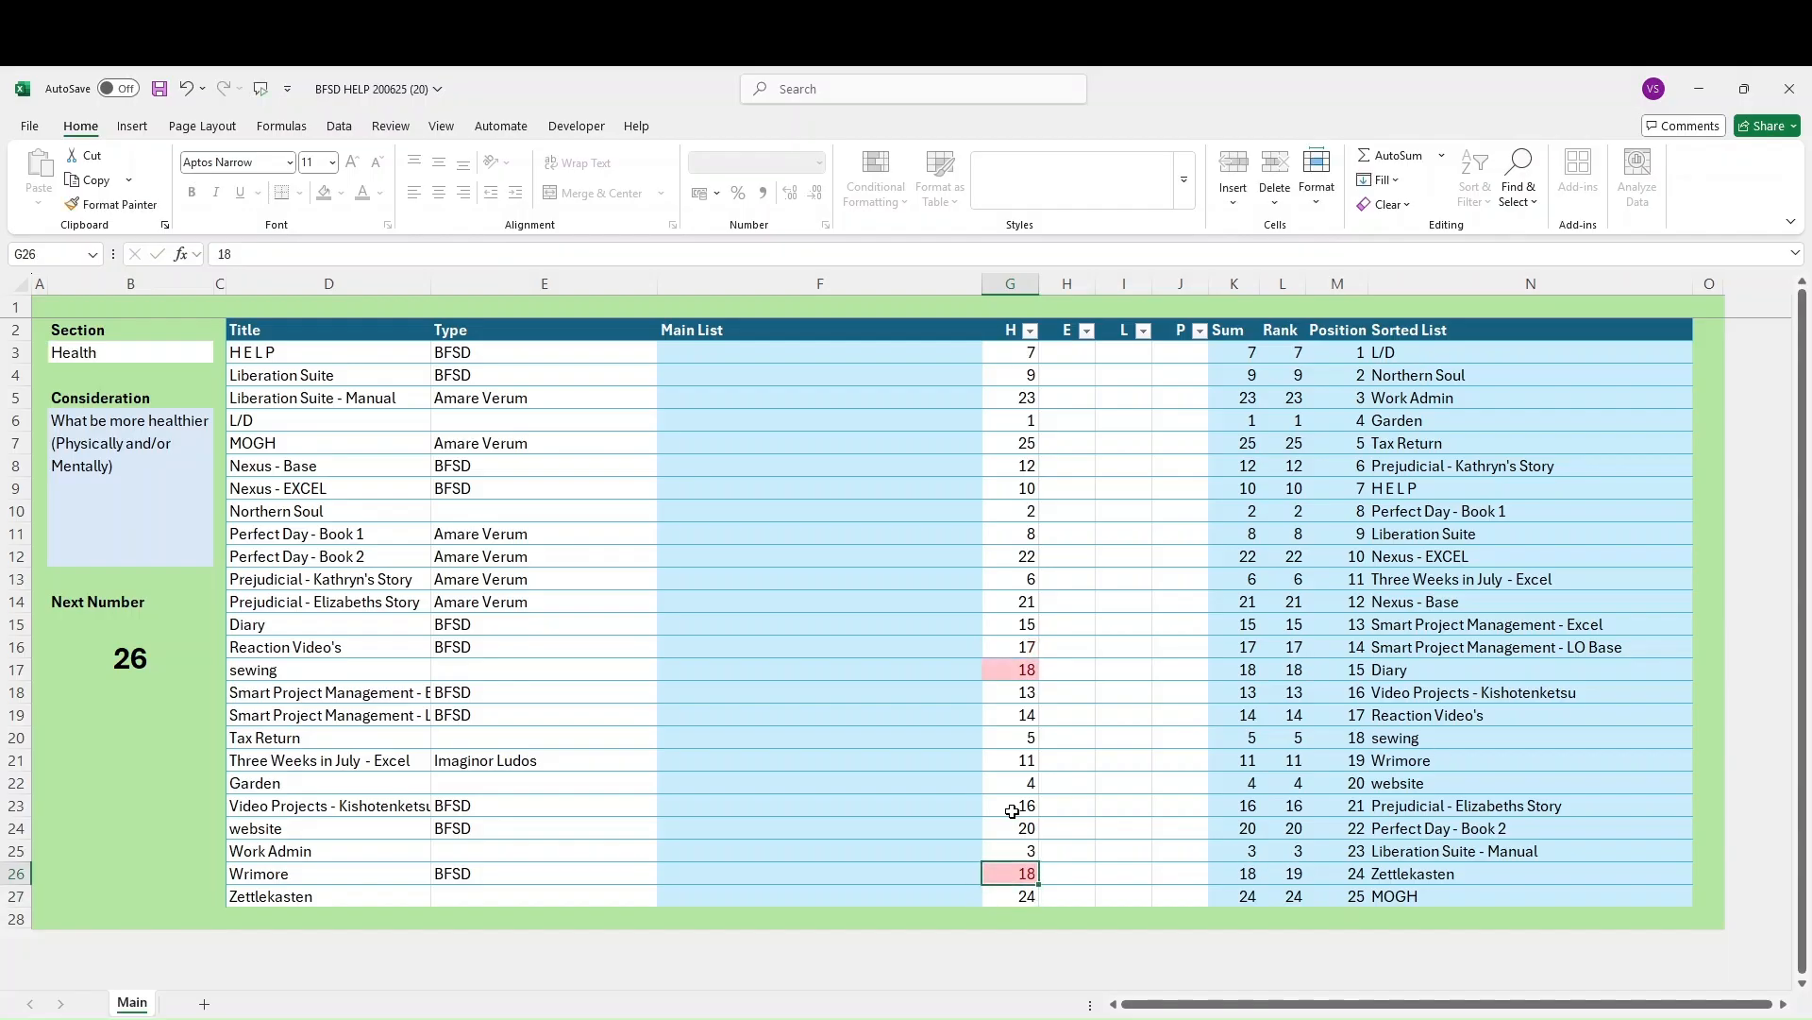
key(Down)
key(Down)
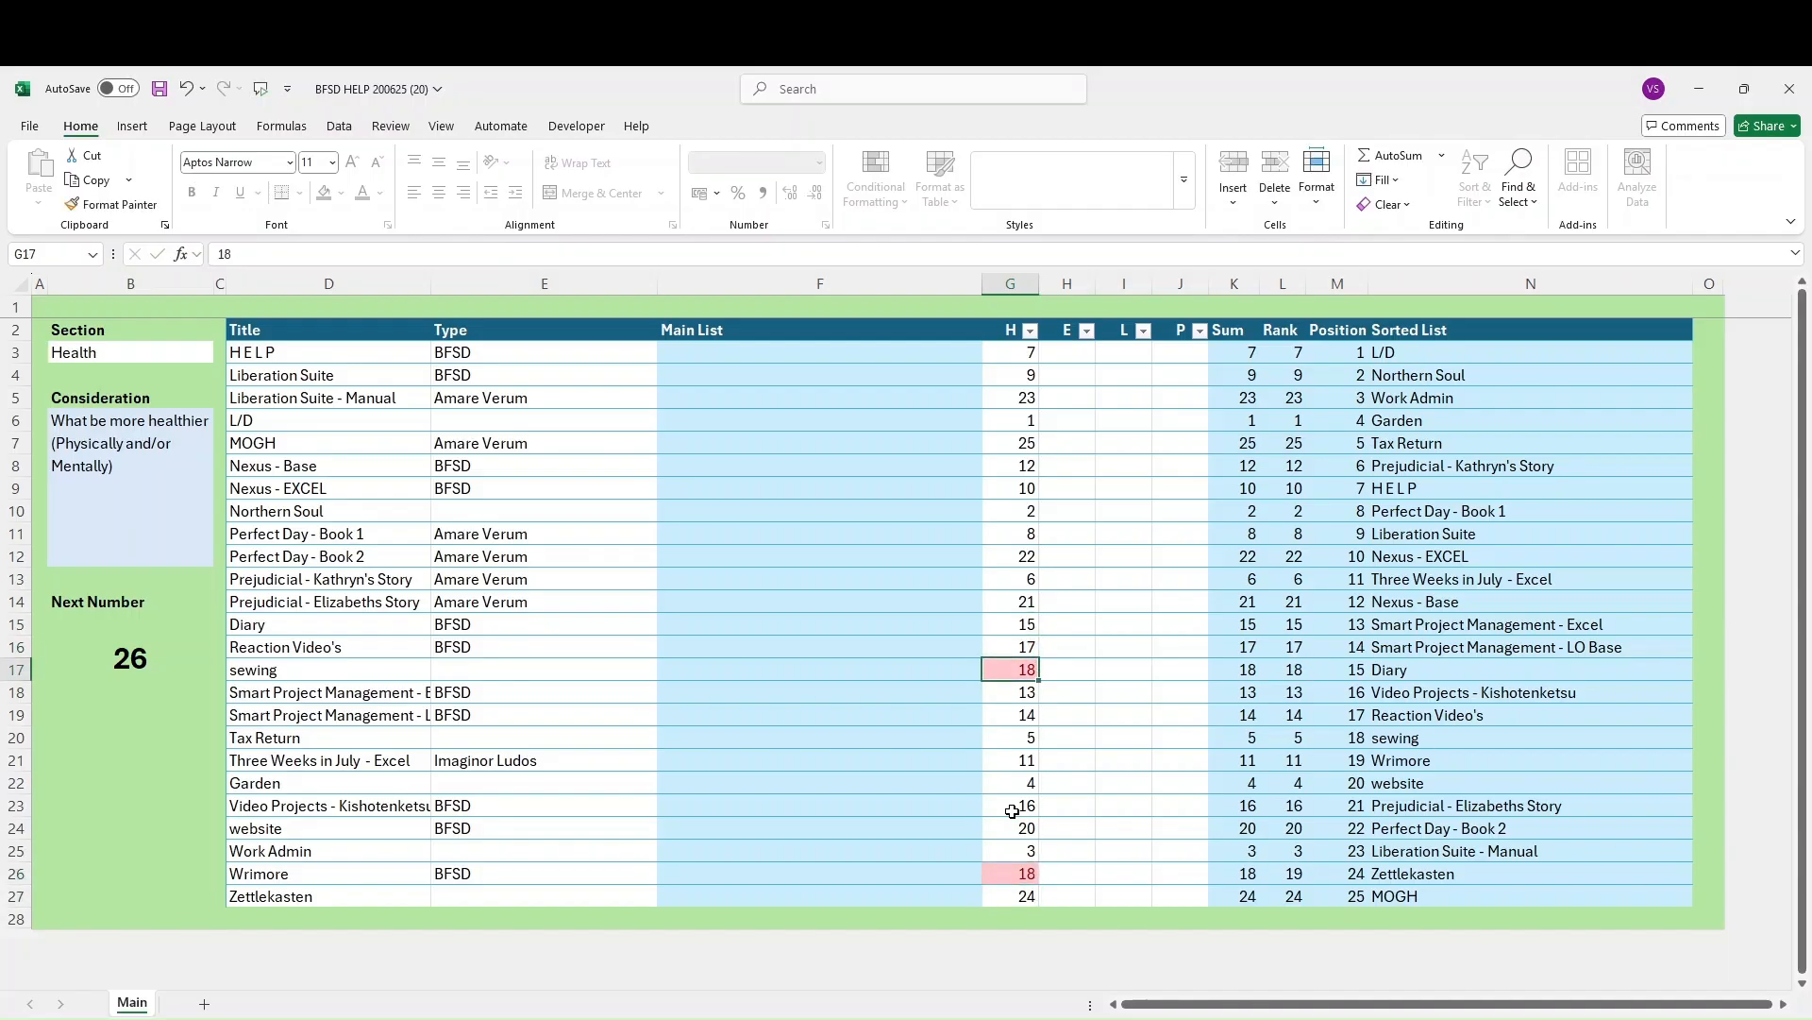
text(19)
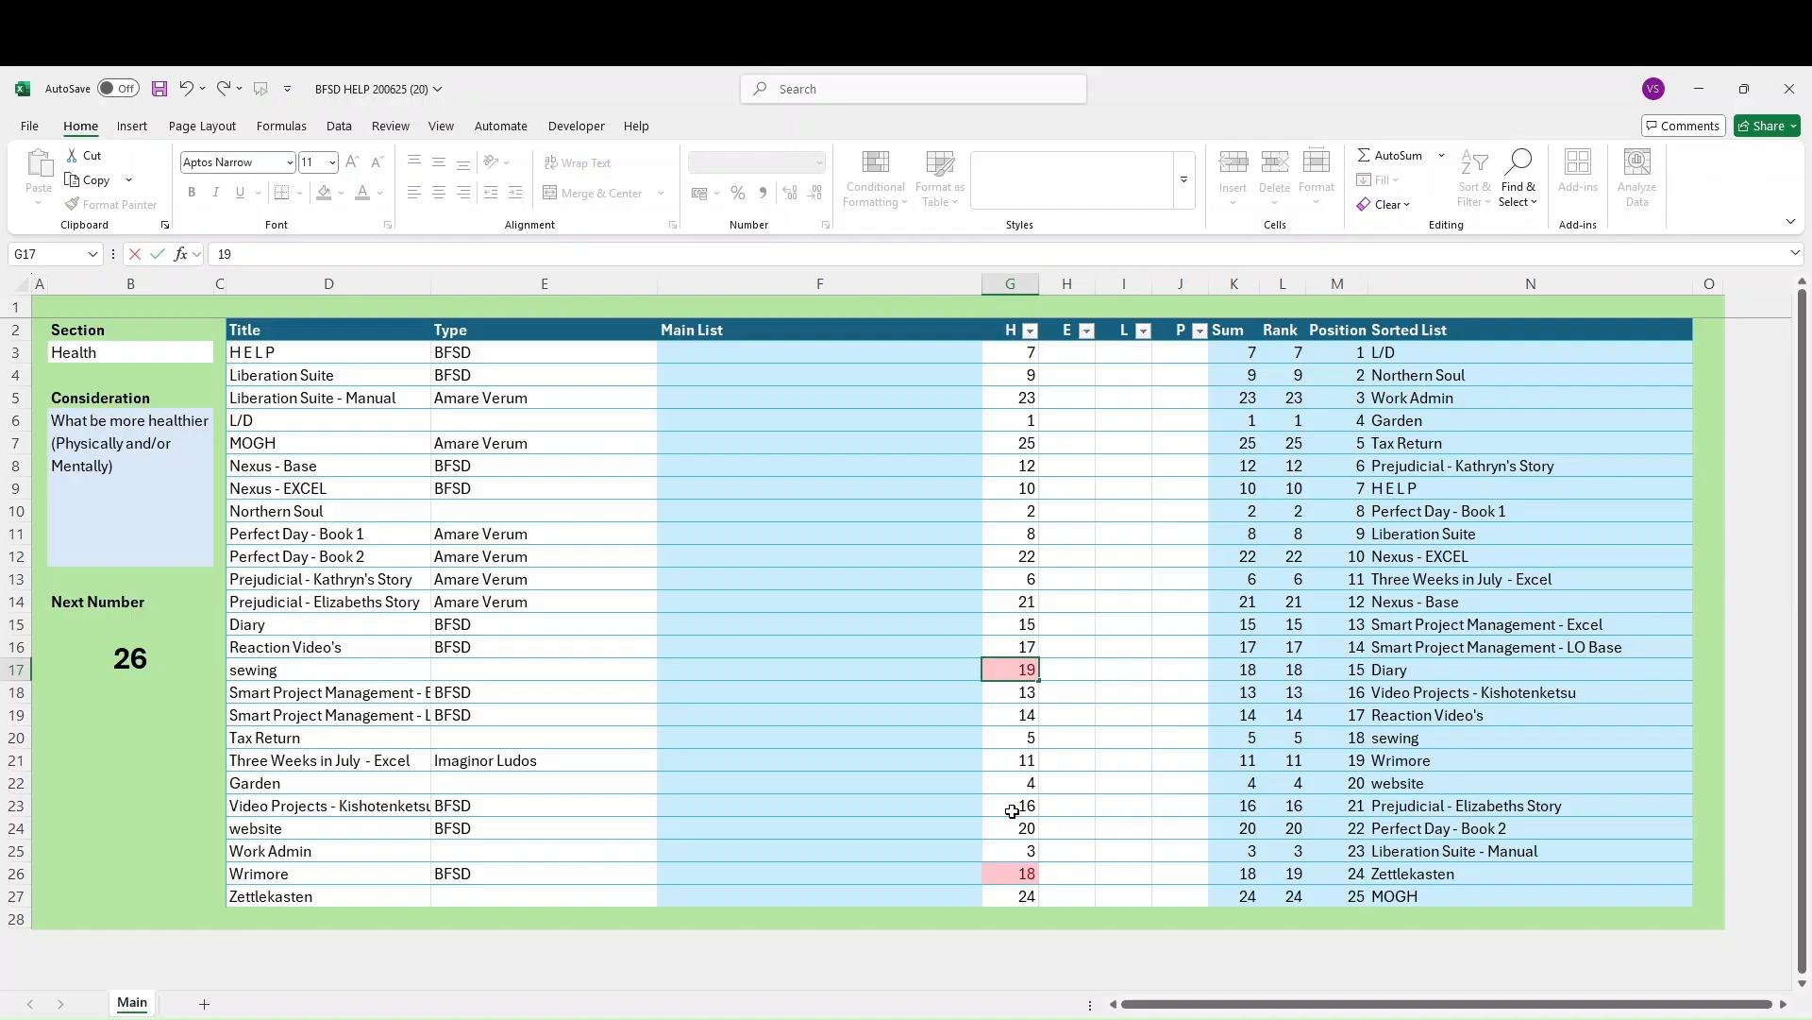
key(Return)
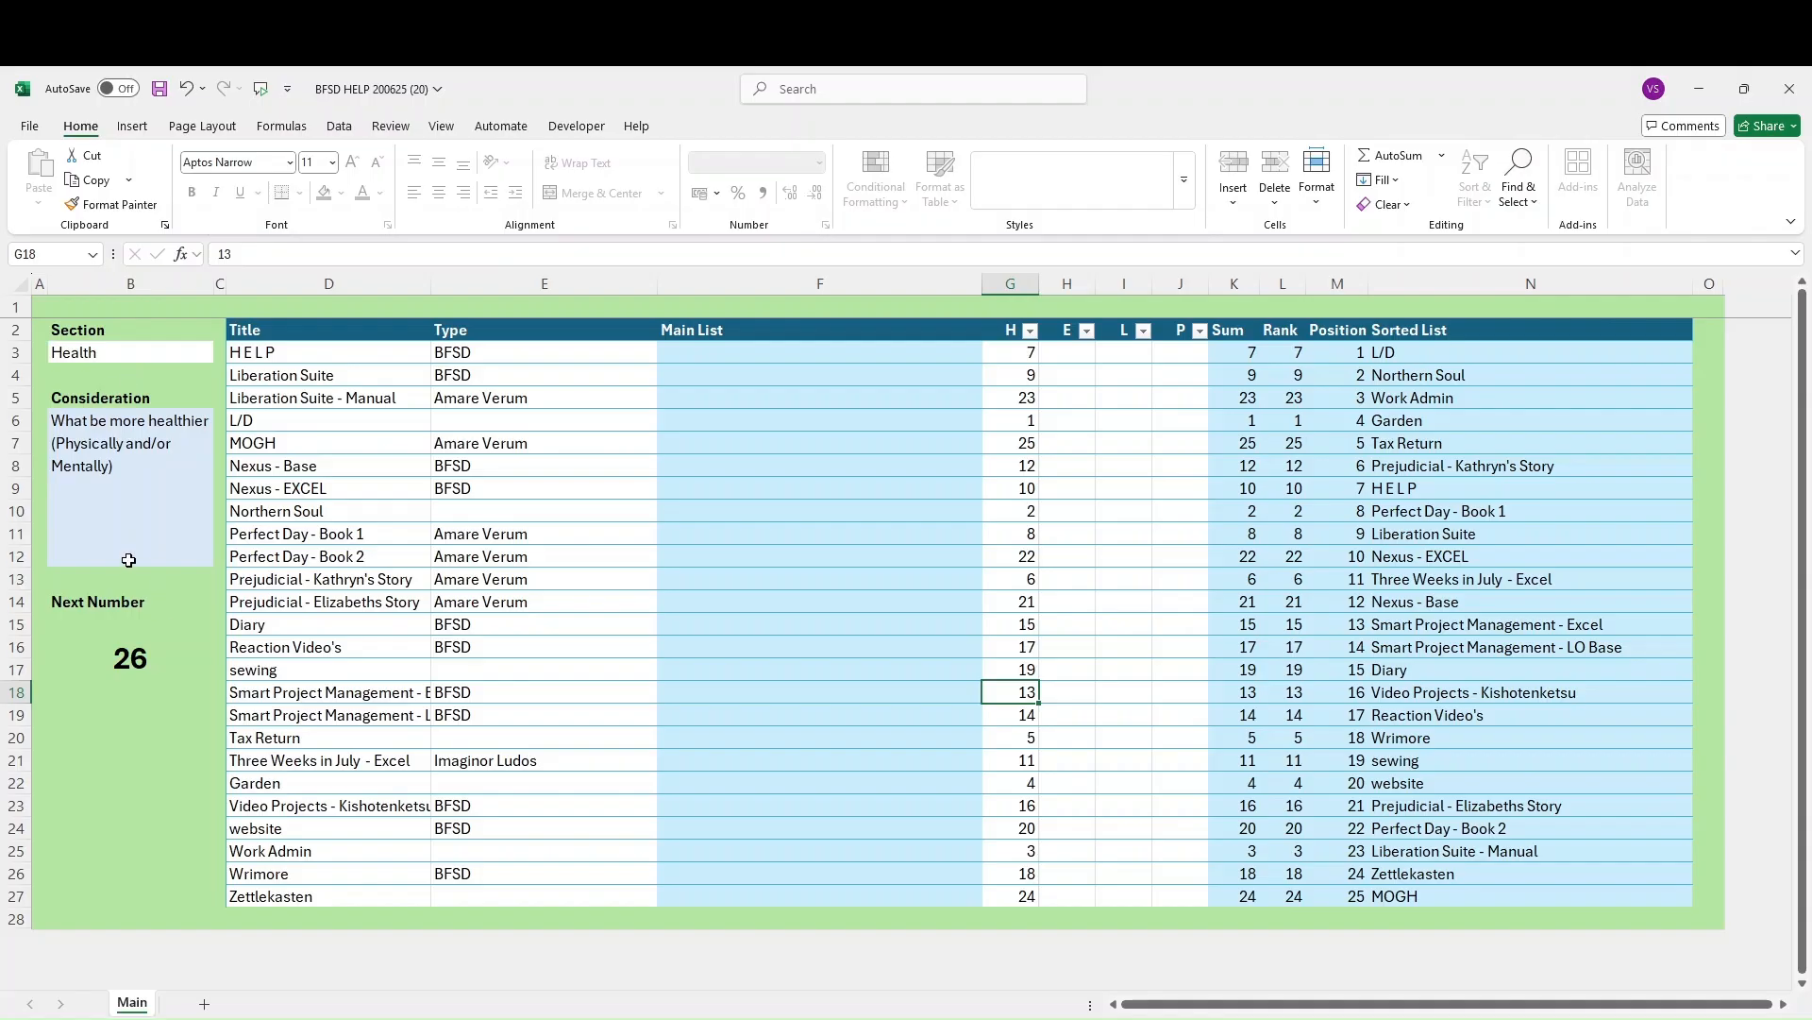
Try 37 as the H rank of Zettlekasten, and undo the entry
click(1027, 897)
text(37)
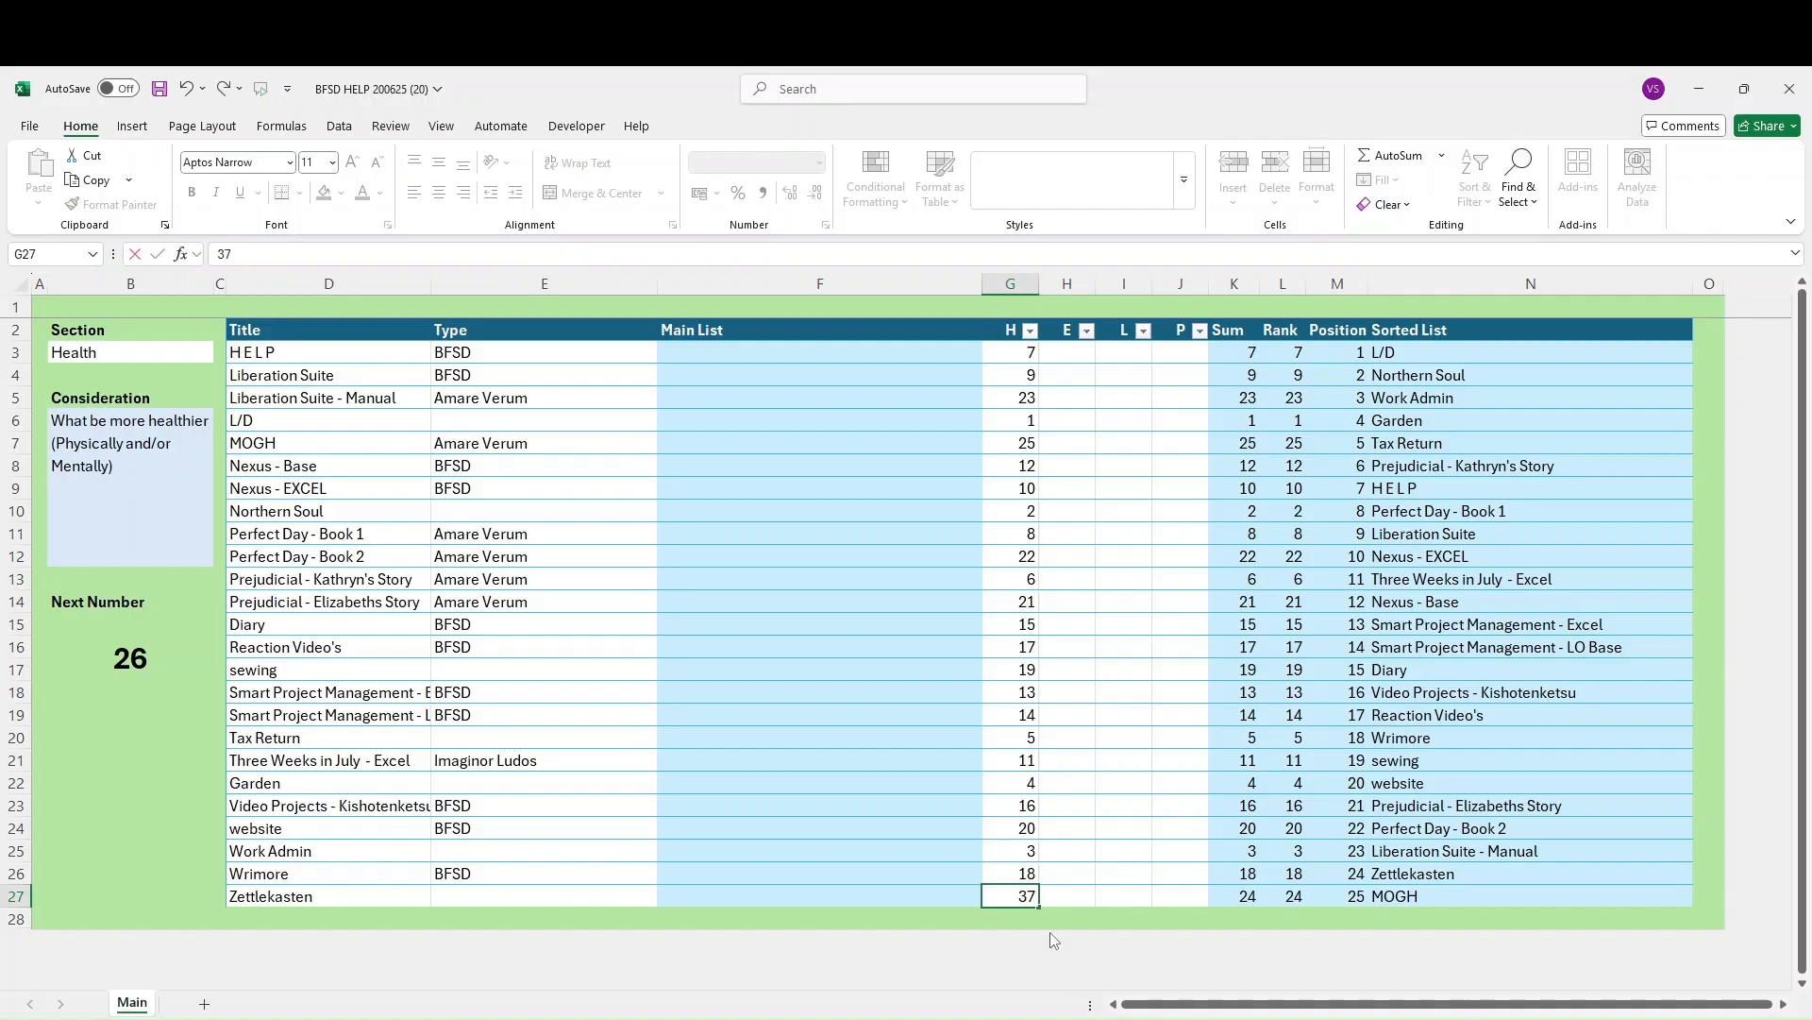
key(Return)
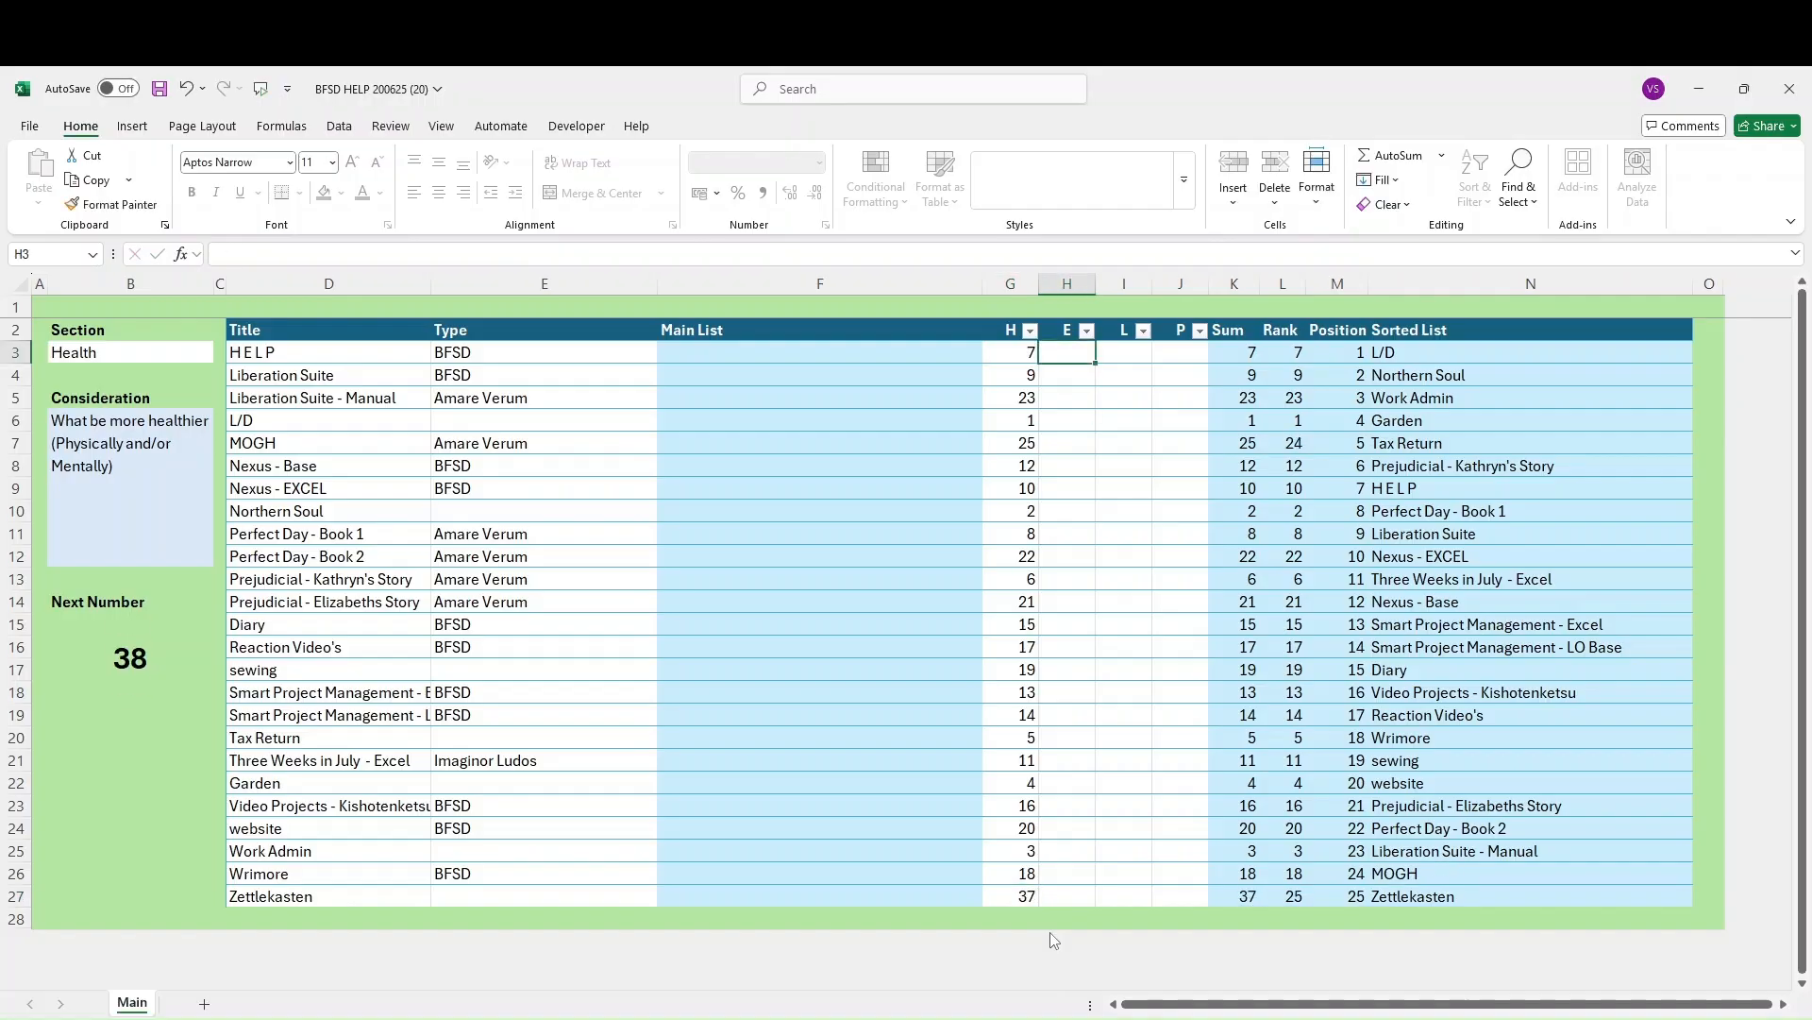
key(ctrl+Down)
key(Left)
key(ctrl+z)
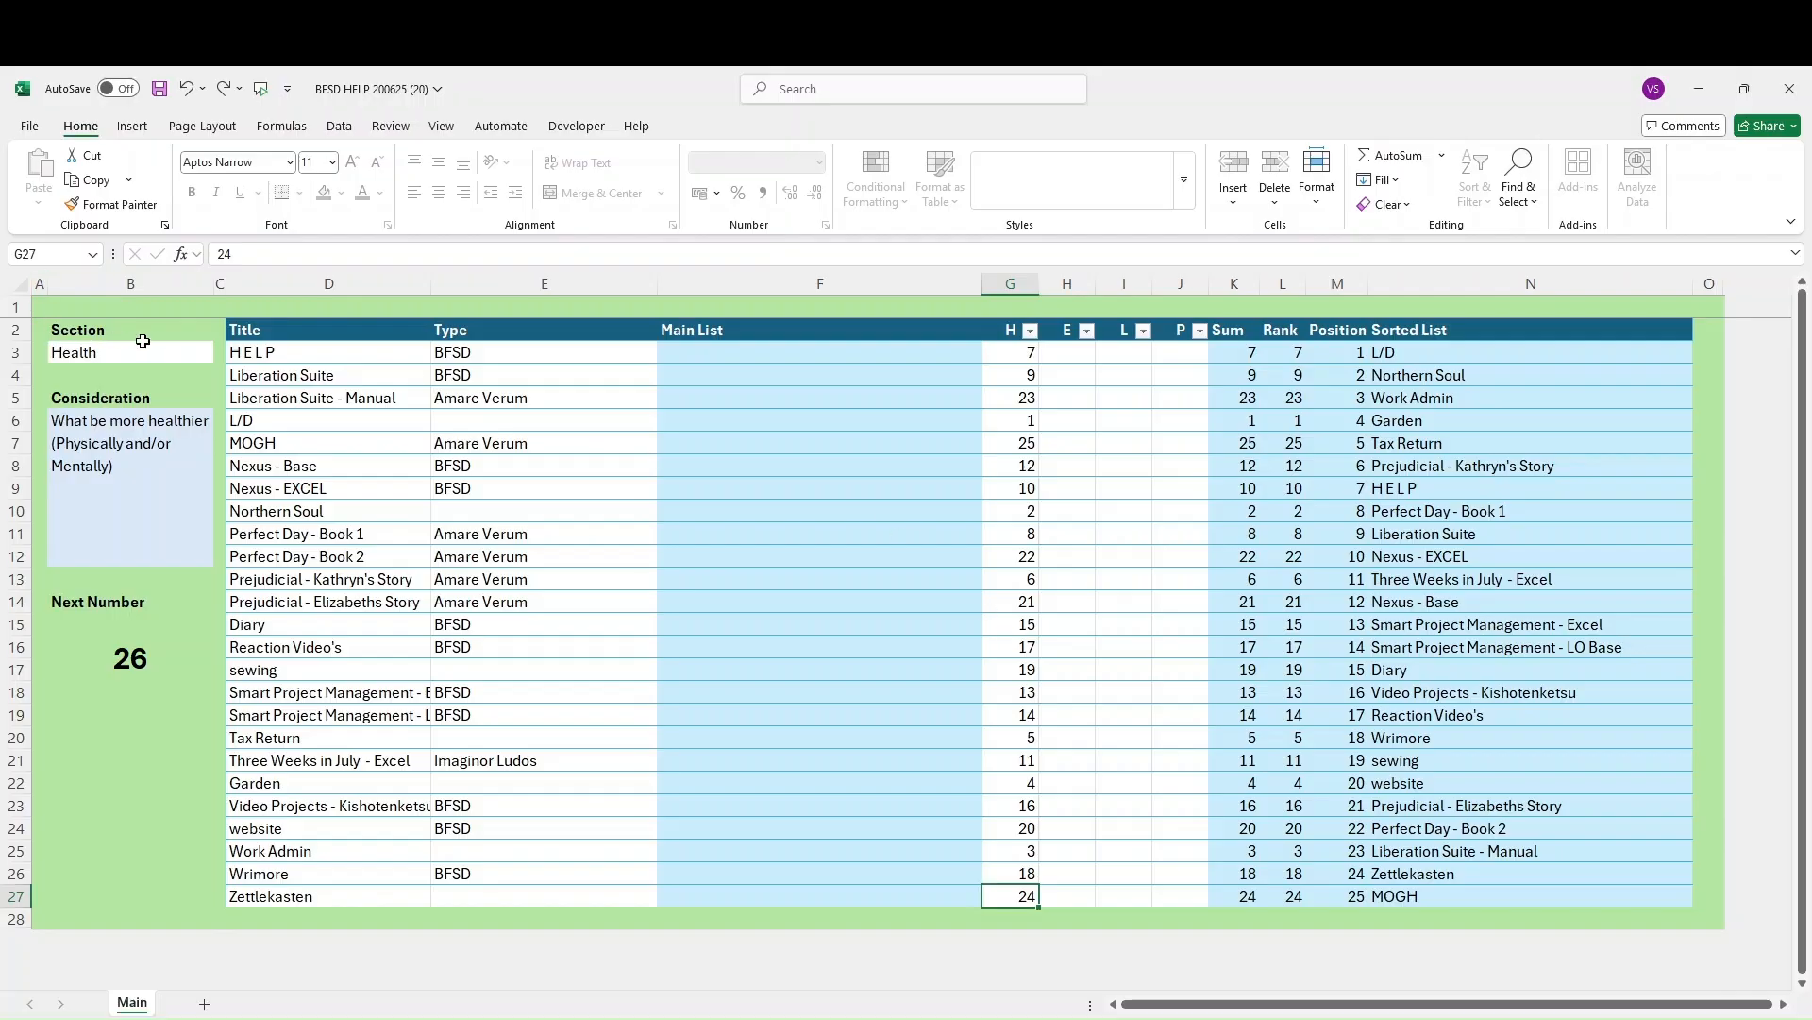
Set the Section in B3 to Education, and rank L/D as 1 in the E column
click(156, 352)
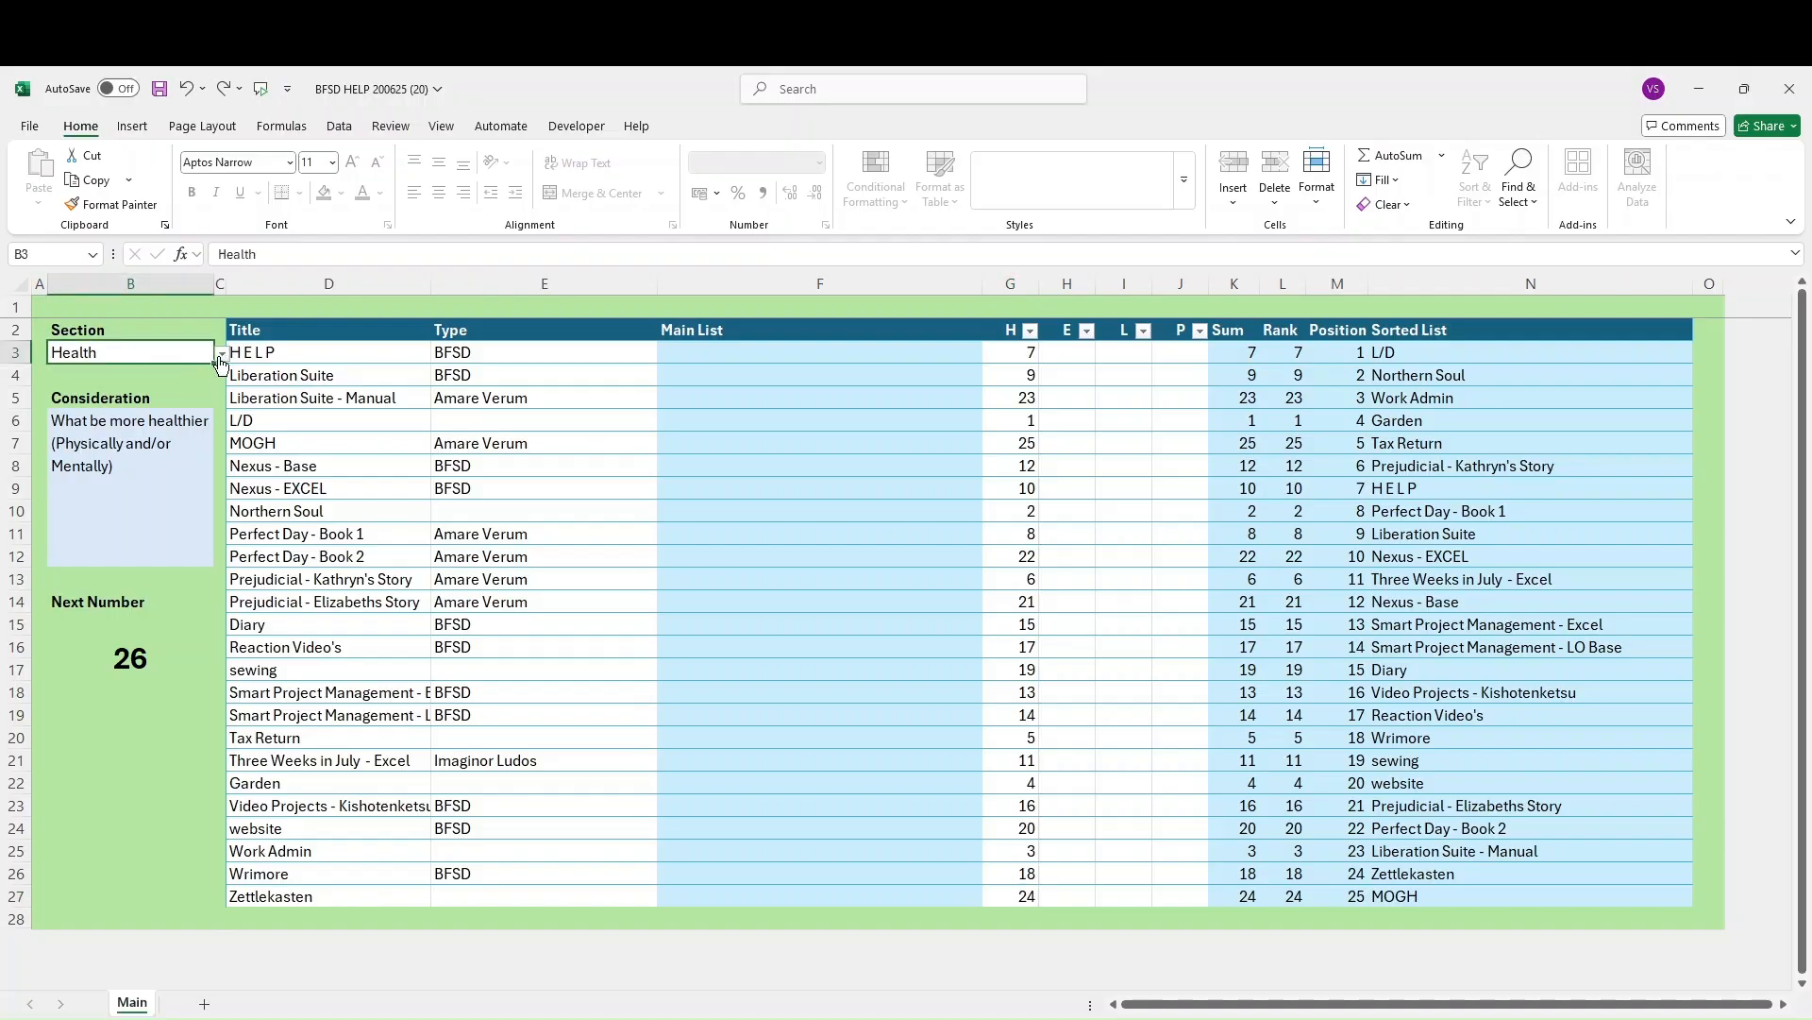
click(222, 354)
click(75, 389)
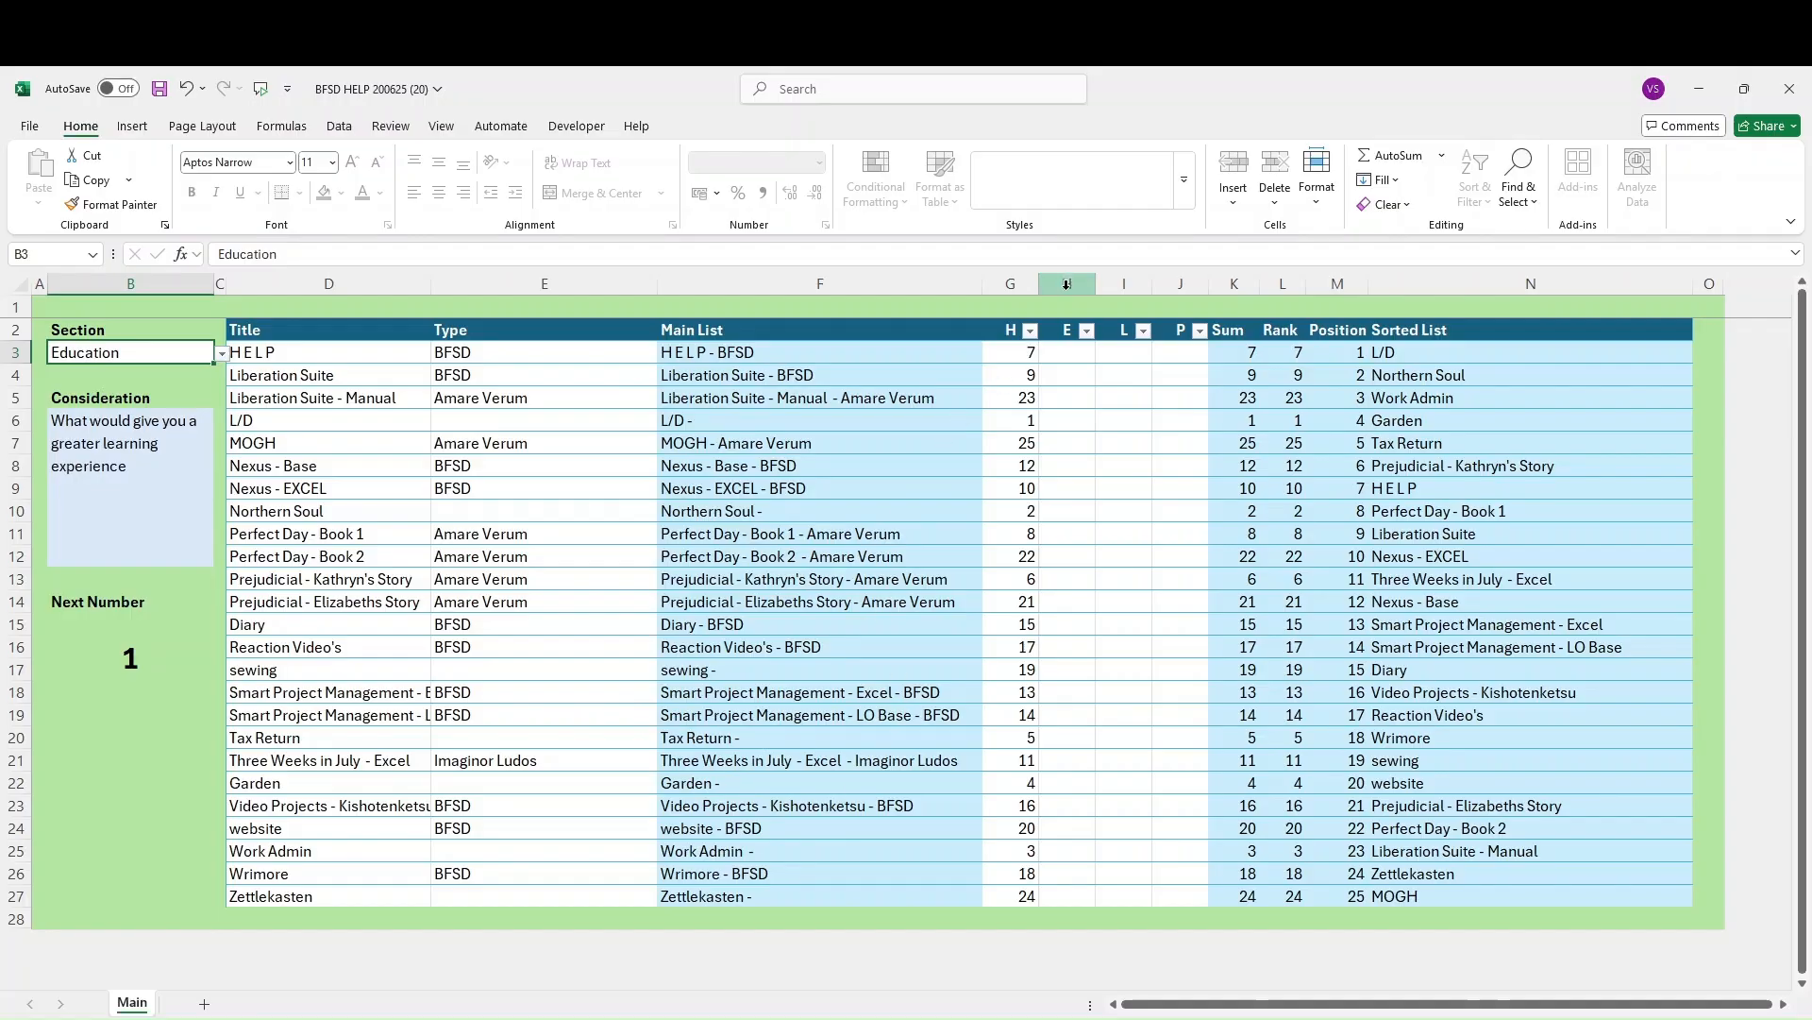
click(1056, 428)
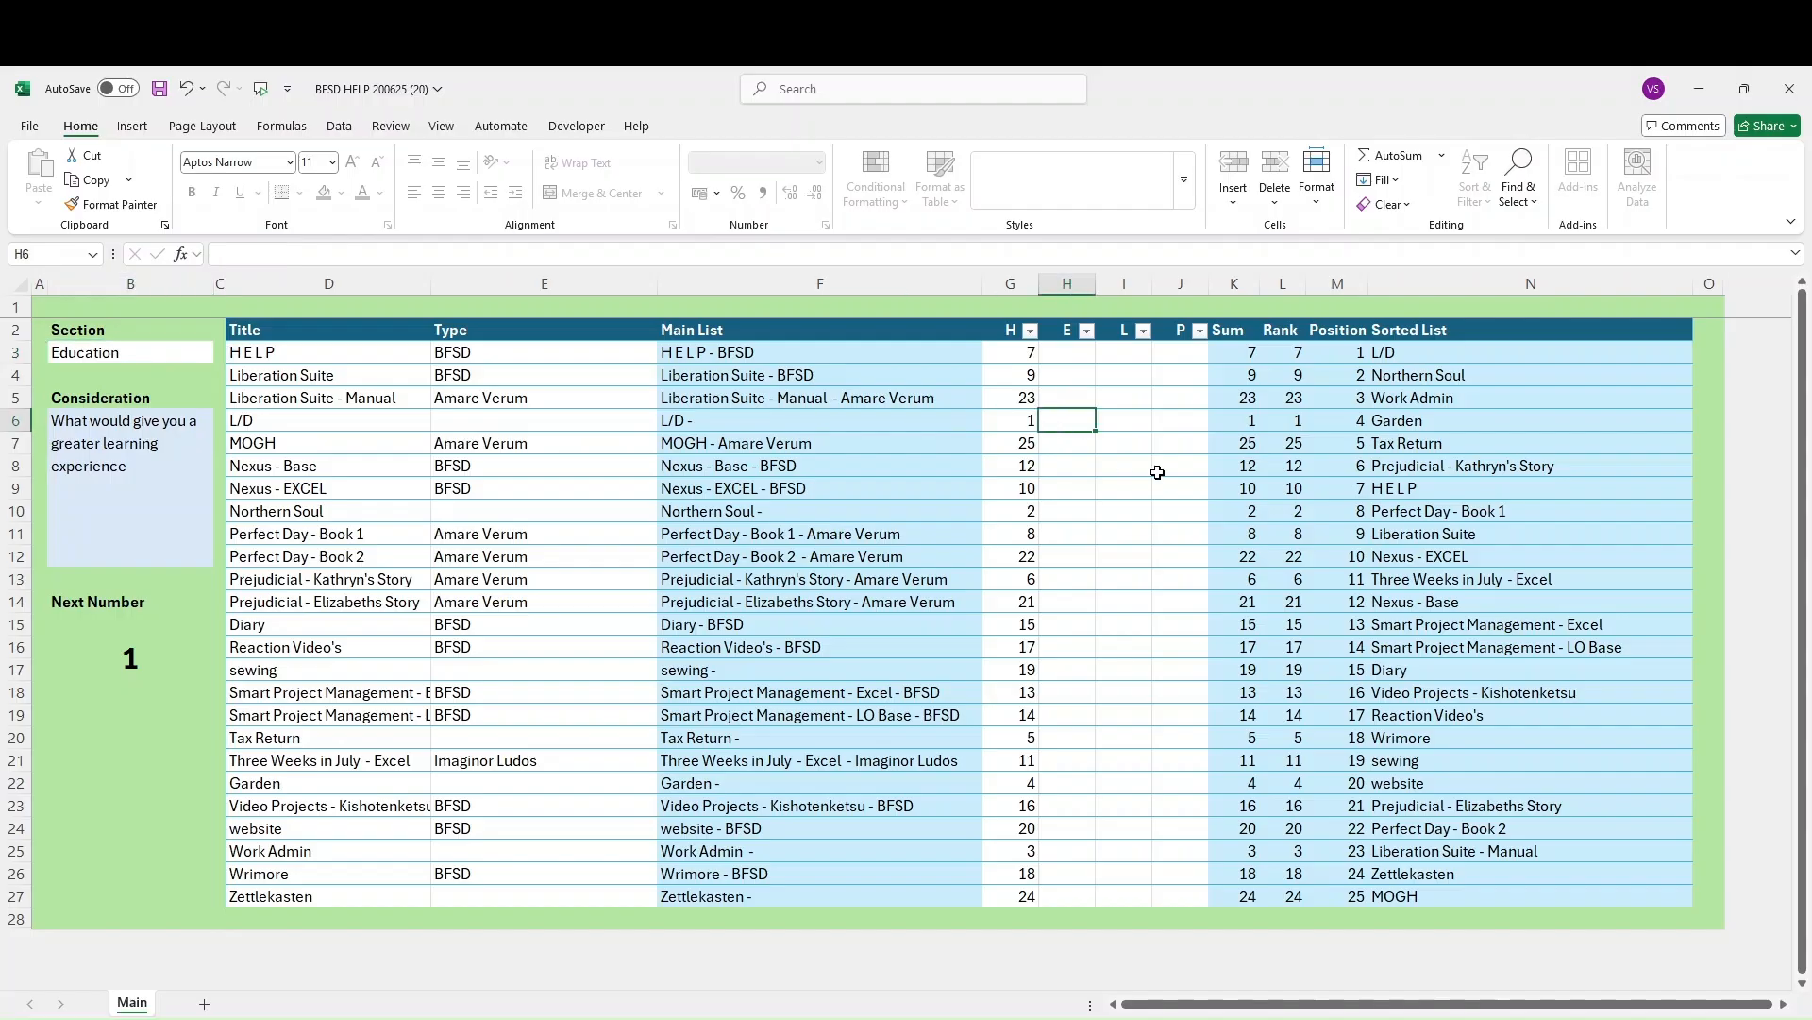
text(1)
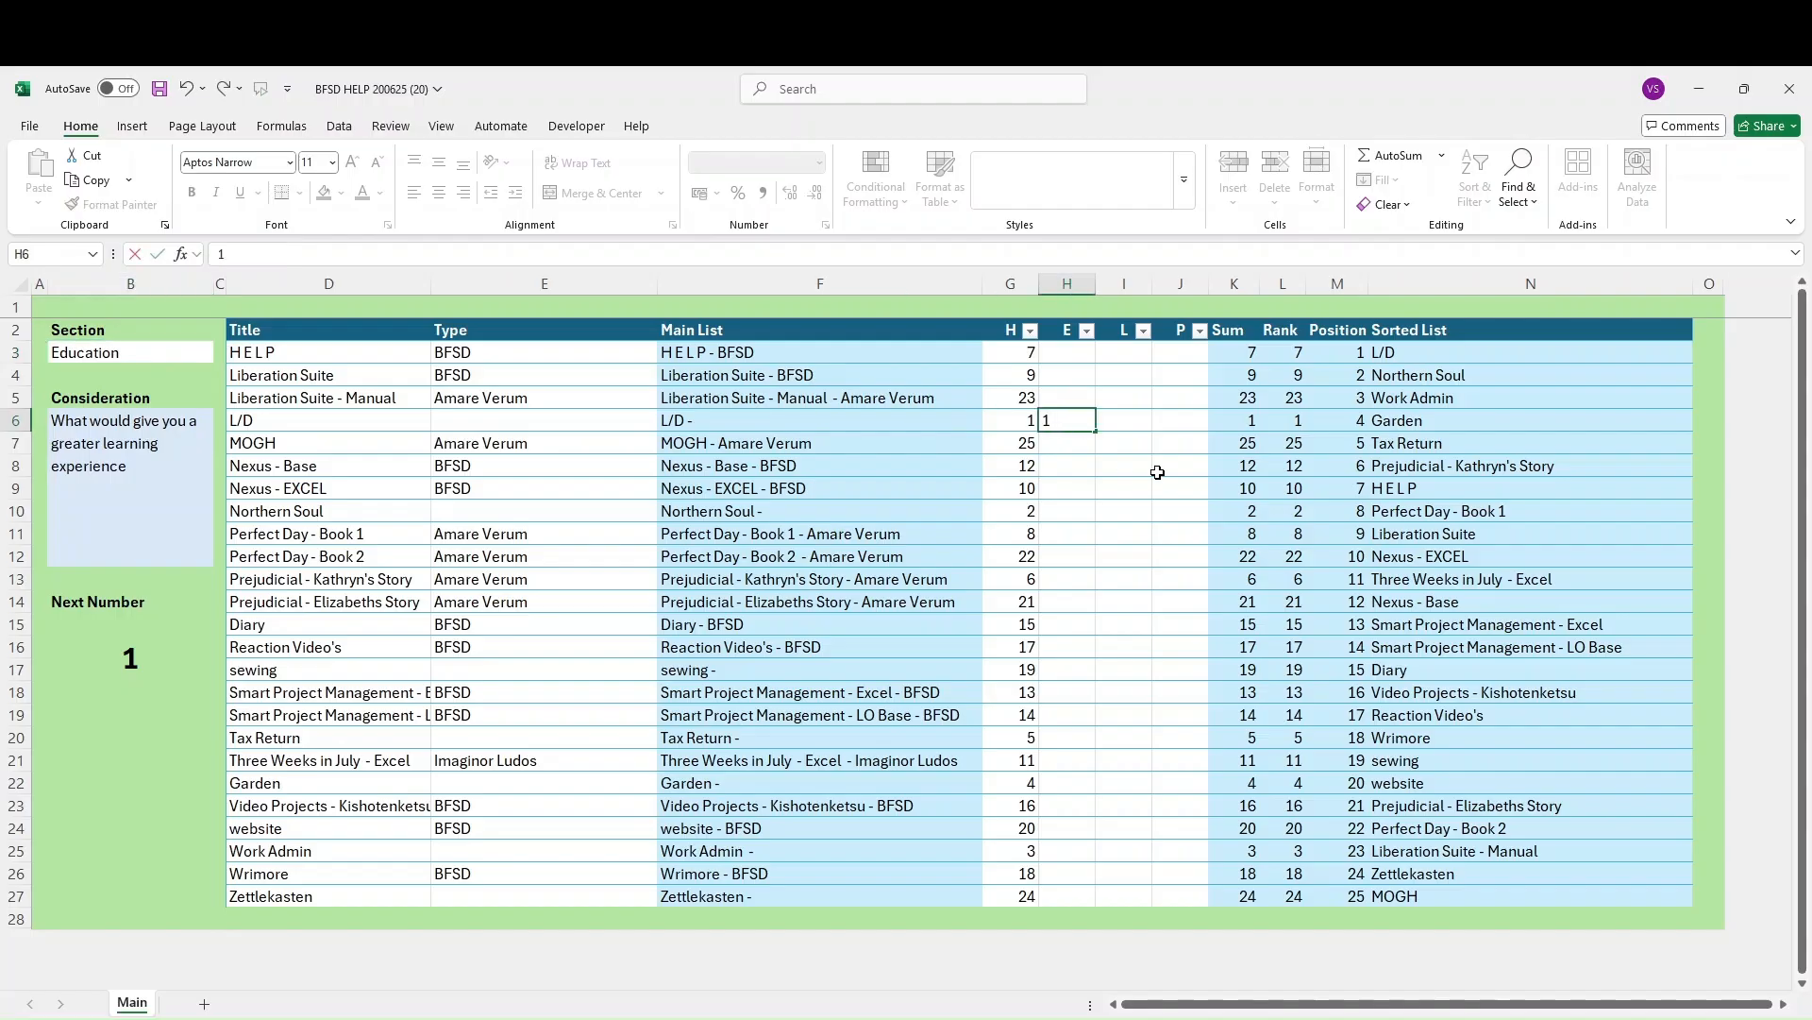
key(Return)
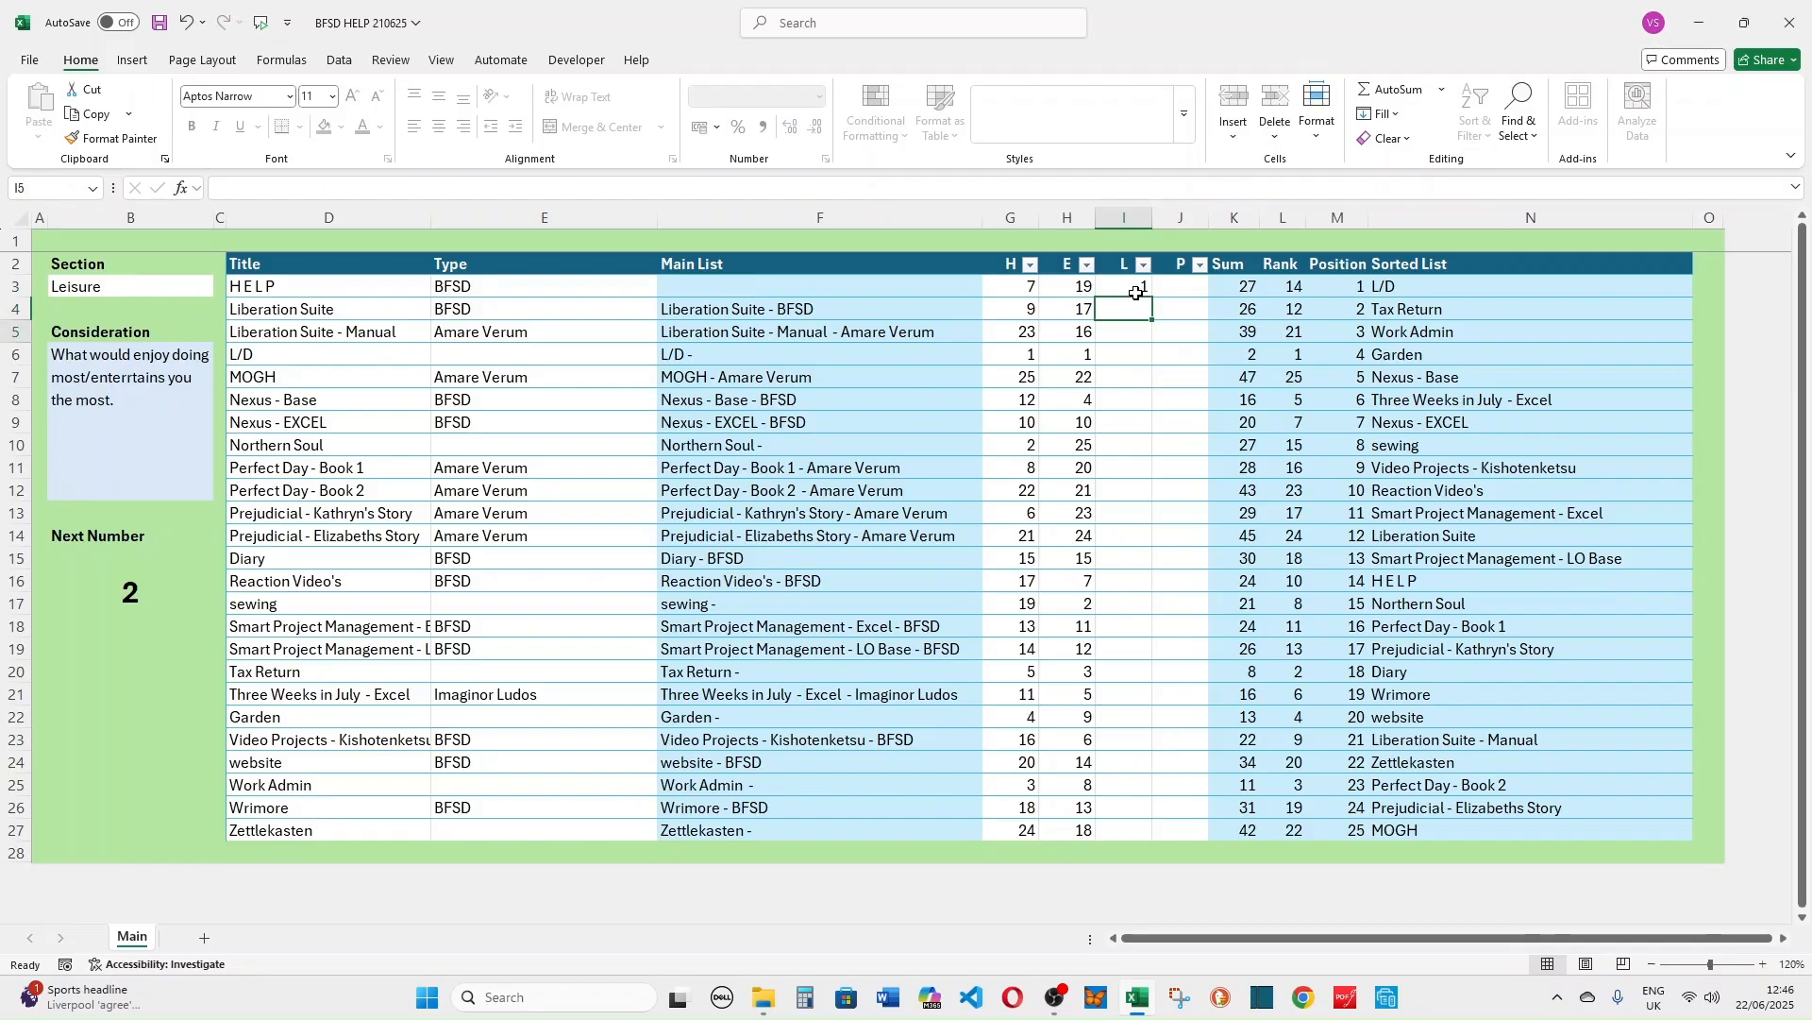
For the Leisure section, rank Reaction Video's as 2 in the L column
key(Down)
key(Down)
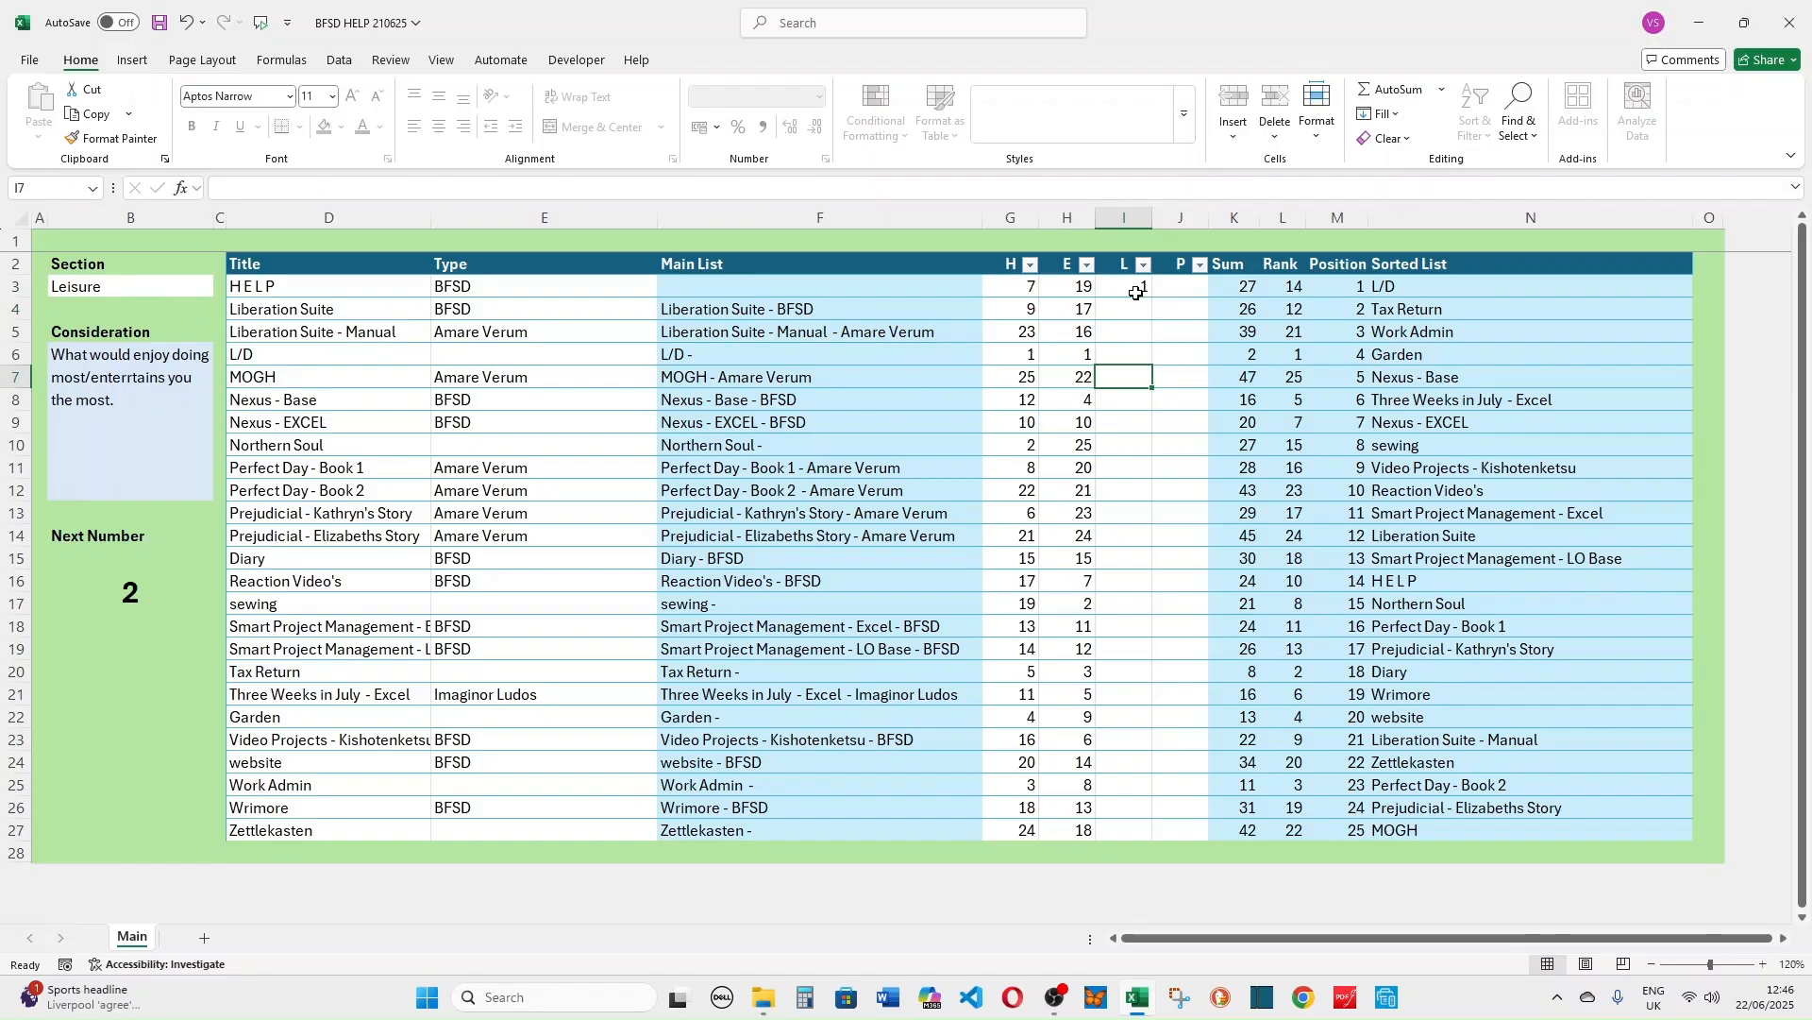
key(Down)
key(Down)
key(Down)
key(Down)
key(Down)
key(Down)
key(Down)
key(Down)
key(Down)
key(Down)
key(Down)
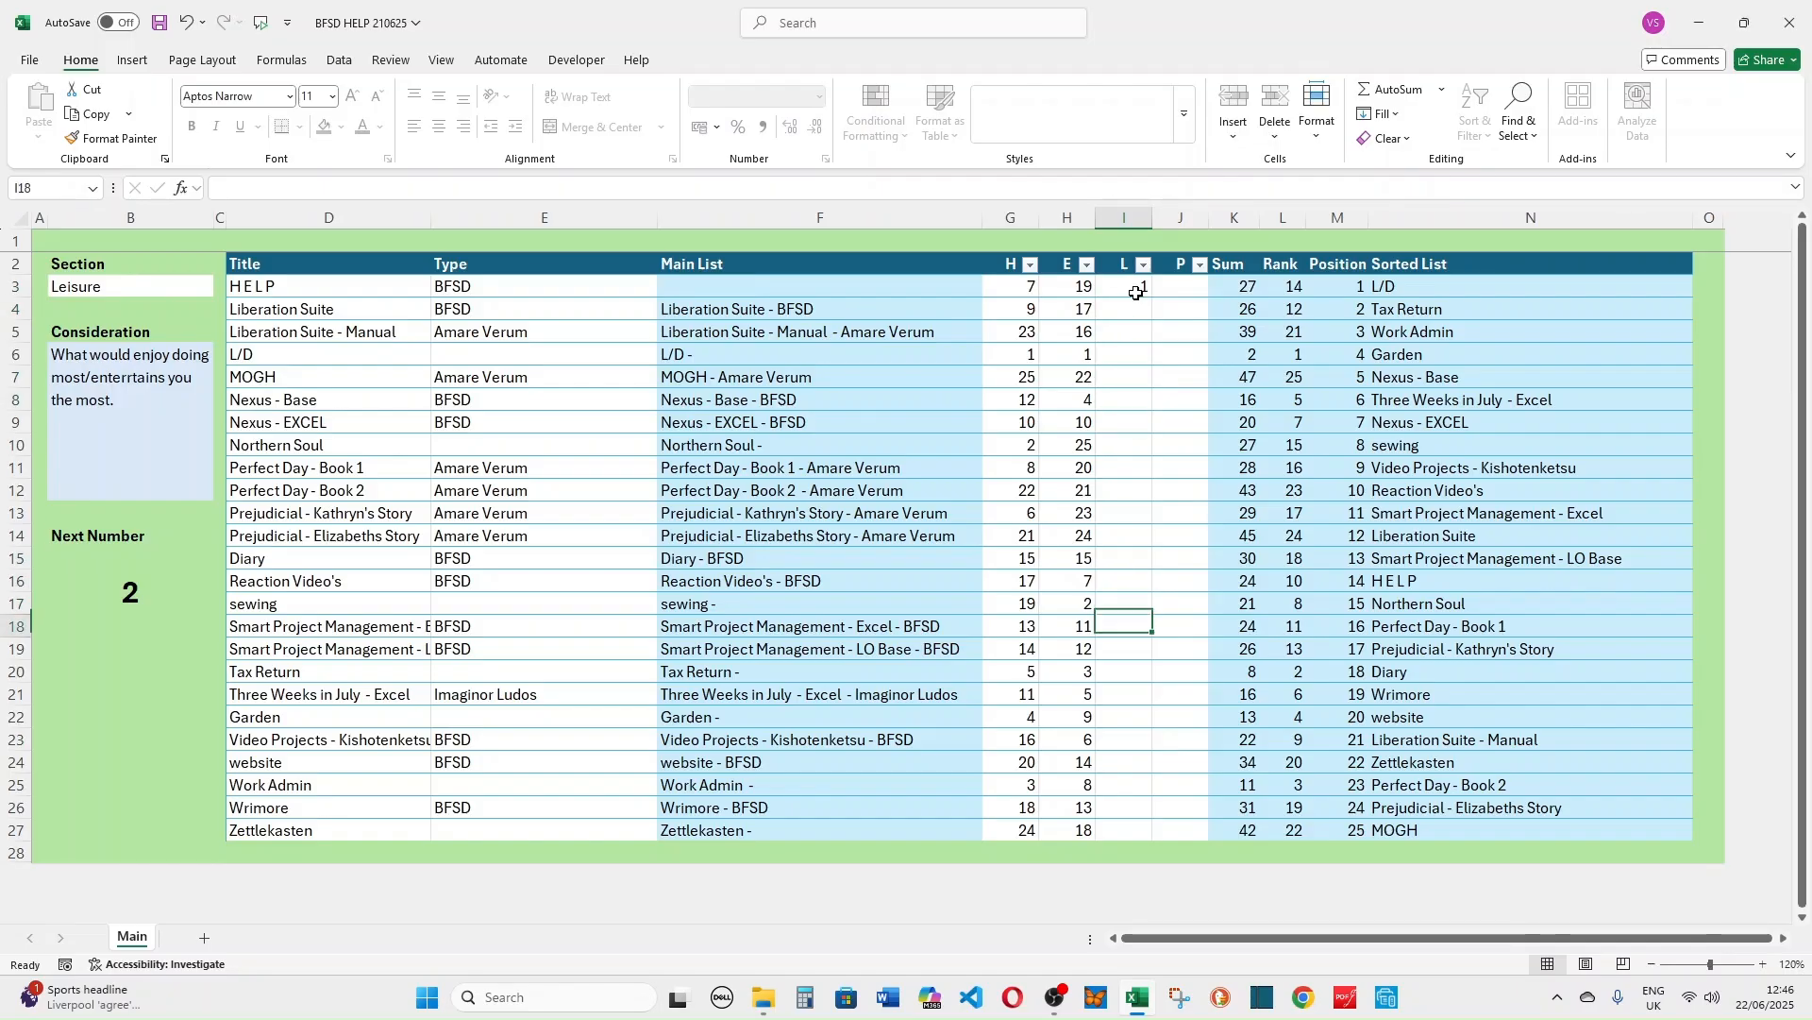
key(Down)
key(Down)
key(Down)
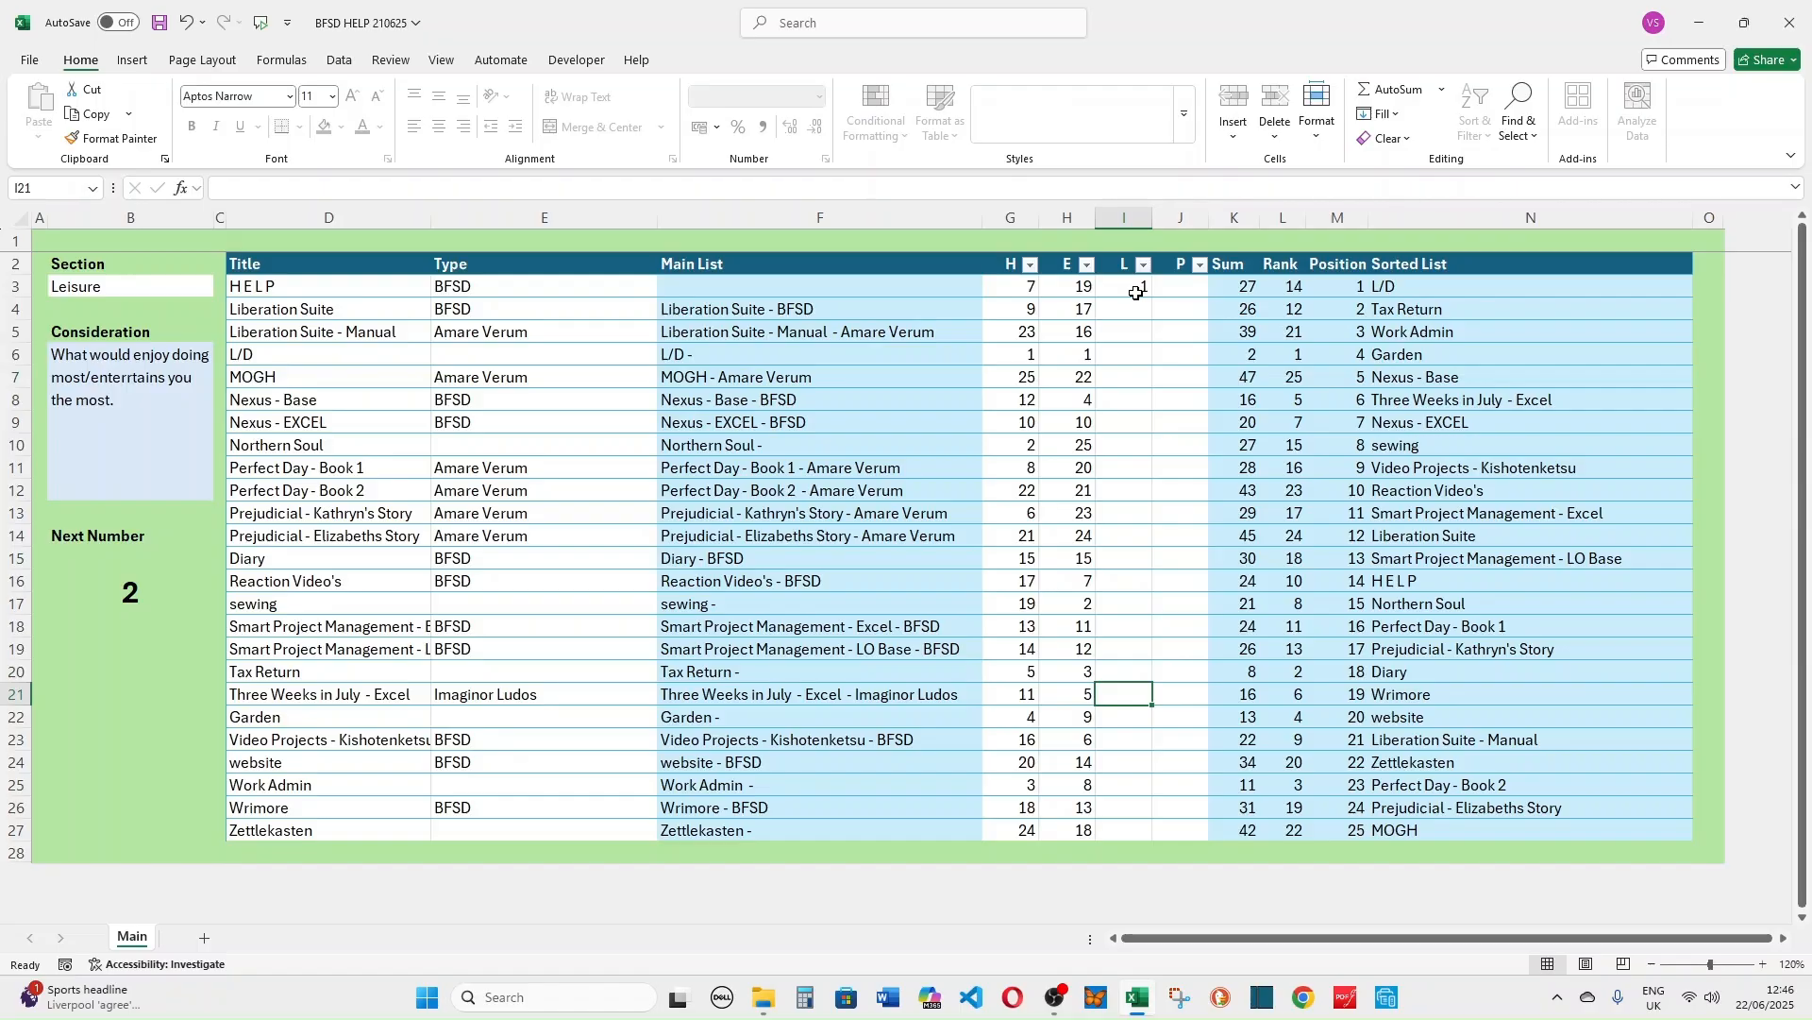
key(Up)
key(Up)
key(Up)
key(Up)
key(Up)
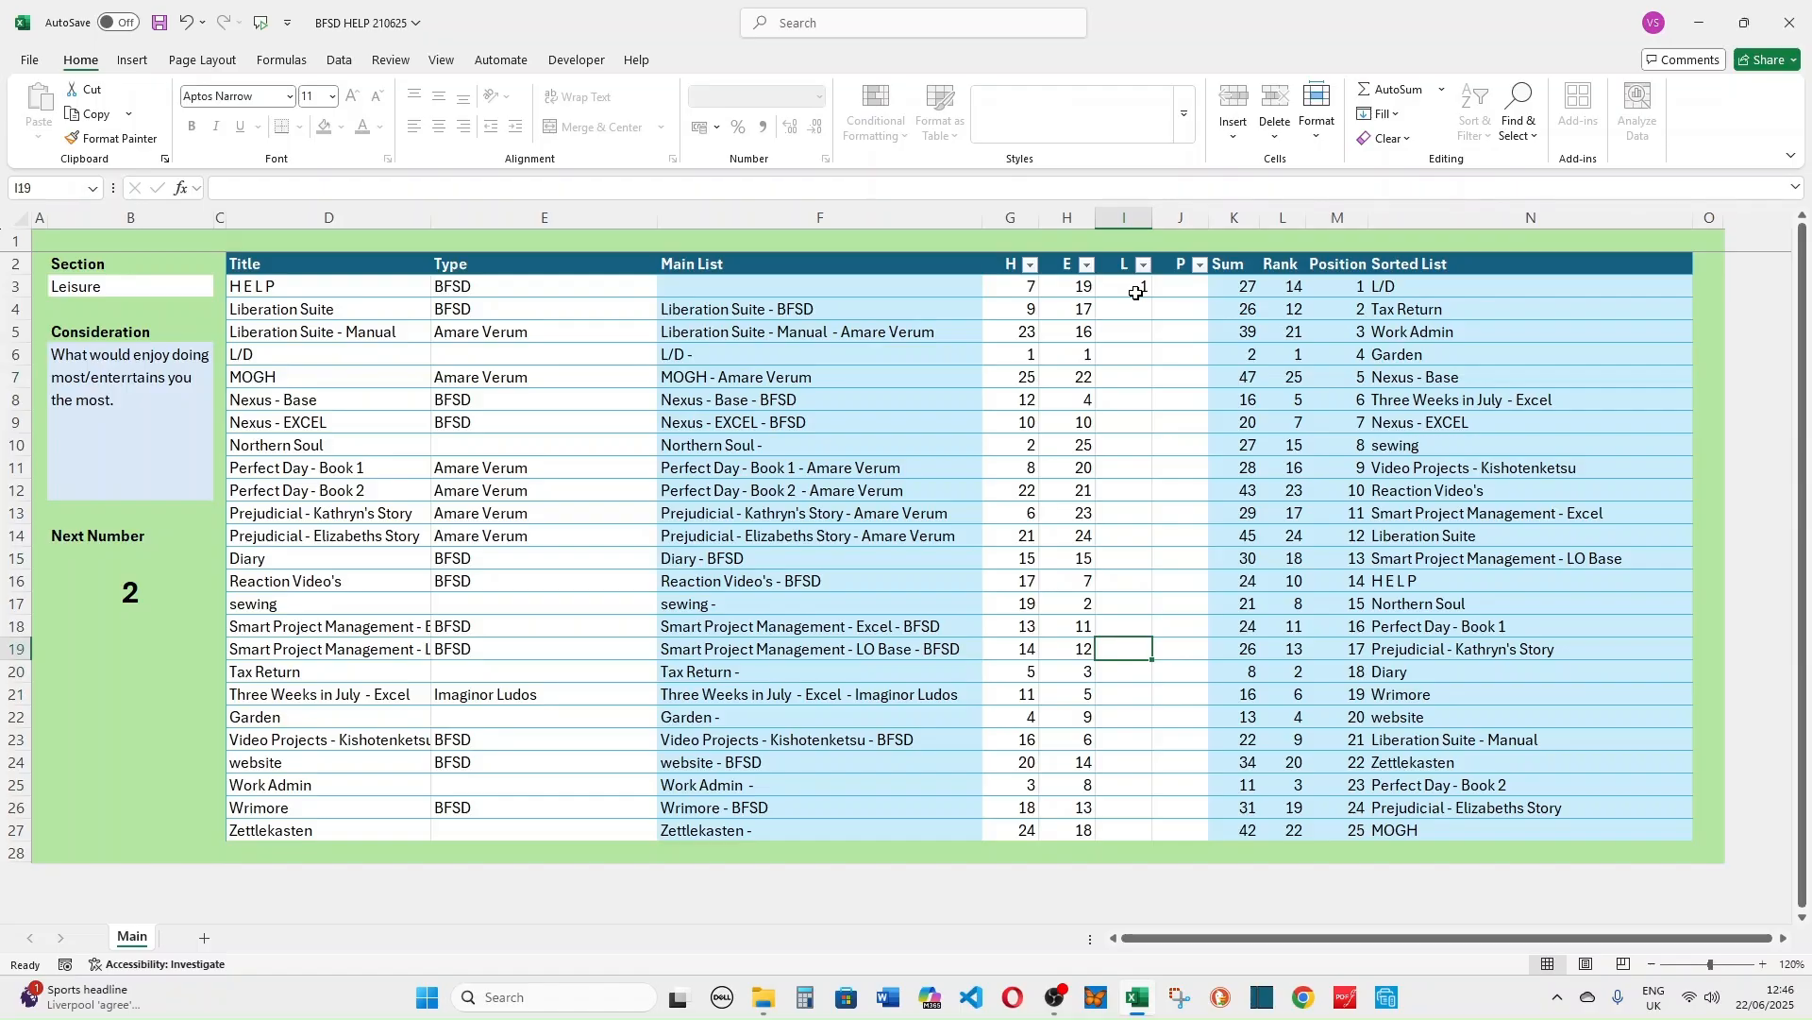
text(1)
key(ctrl+Return)
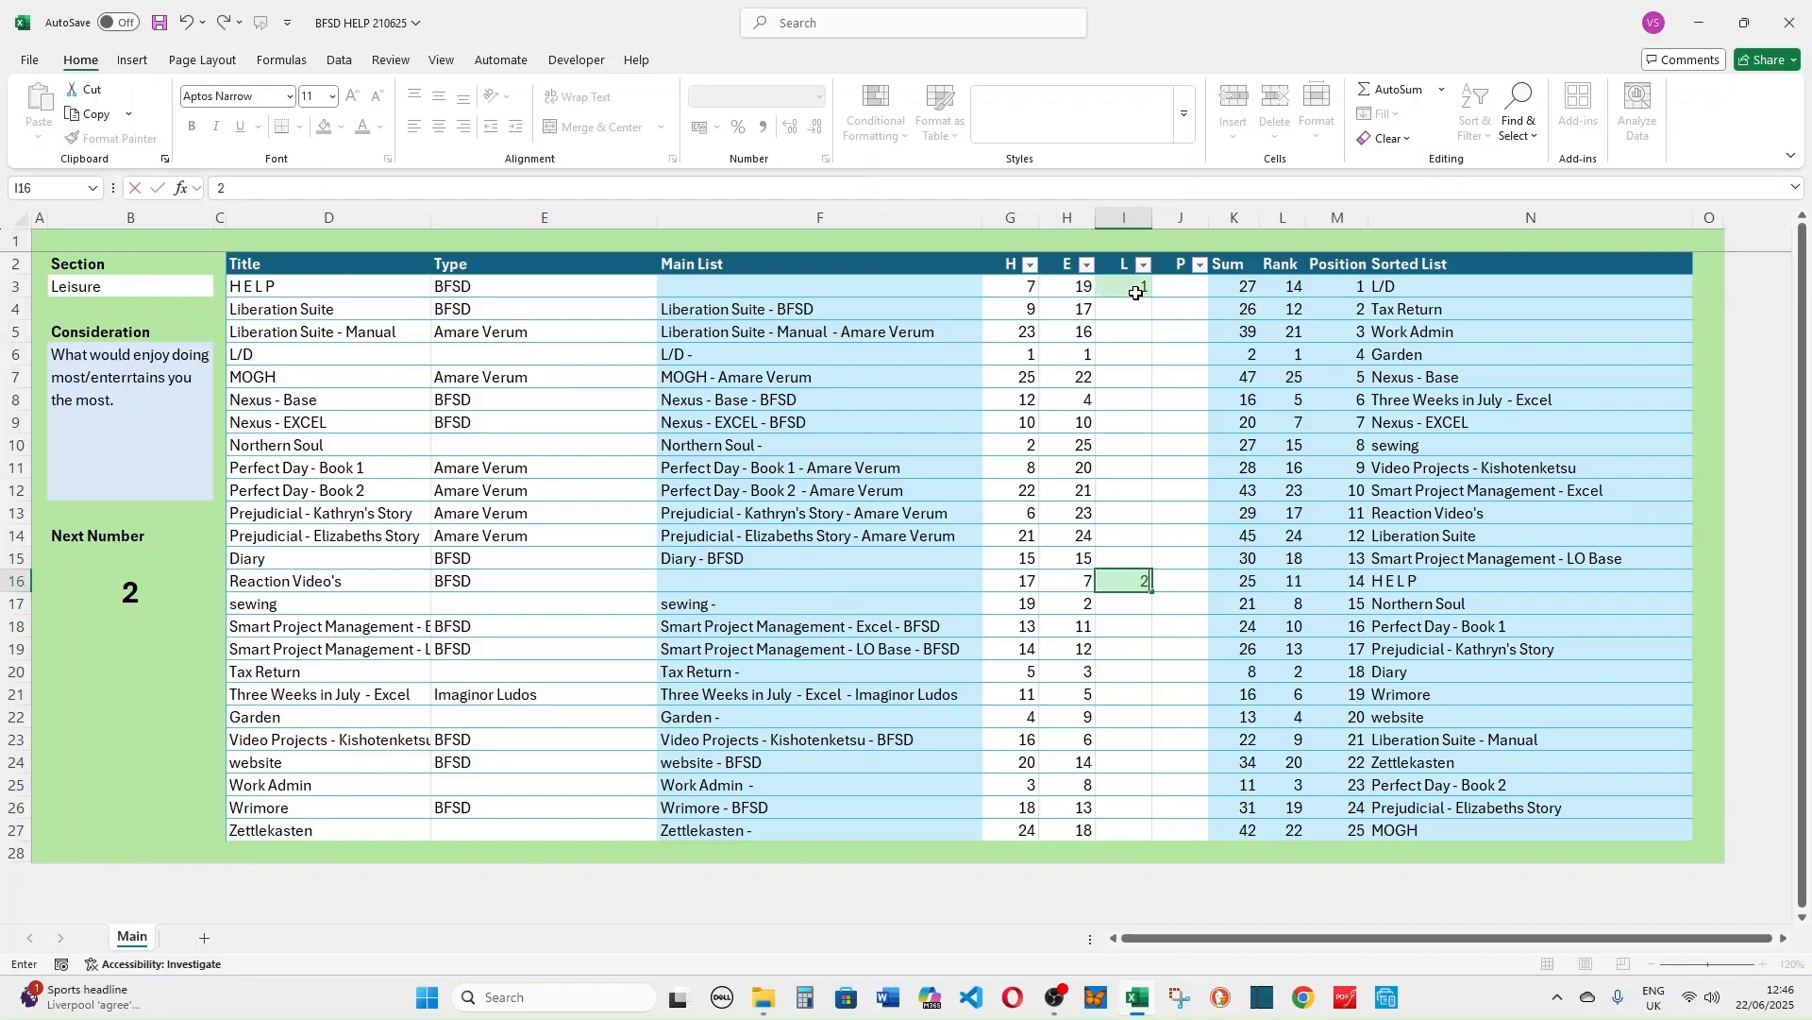
text(2)
key(Up)
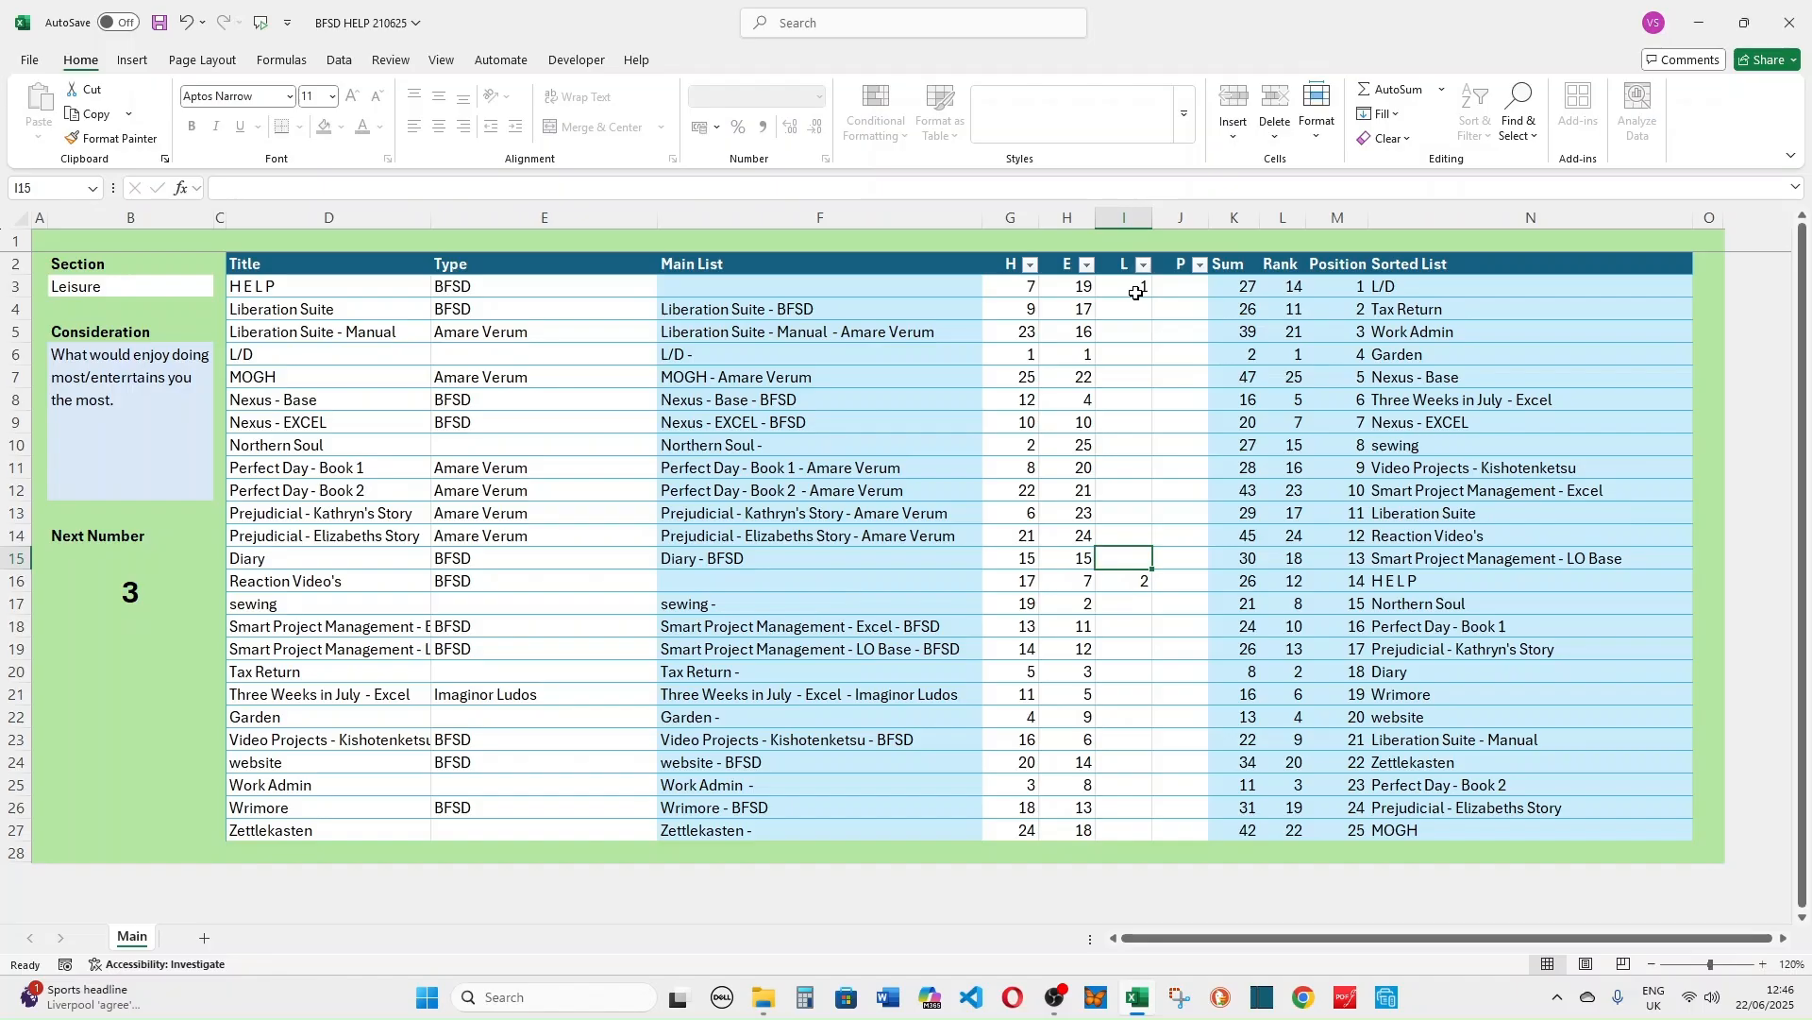
In the L column, rank Video Projects - Kishotenketsu as 3
key(Down)
key(Down)
key(Down)
key(Down)
key(Down)
key(Down)
key(Down)
key(Down)
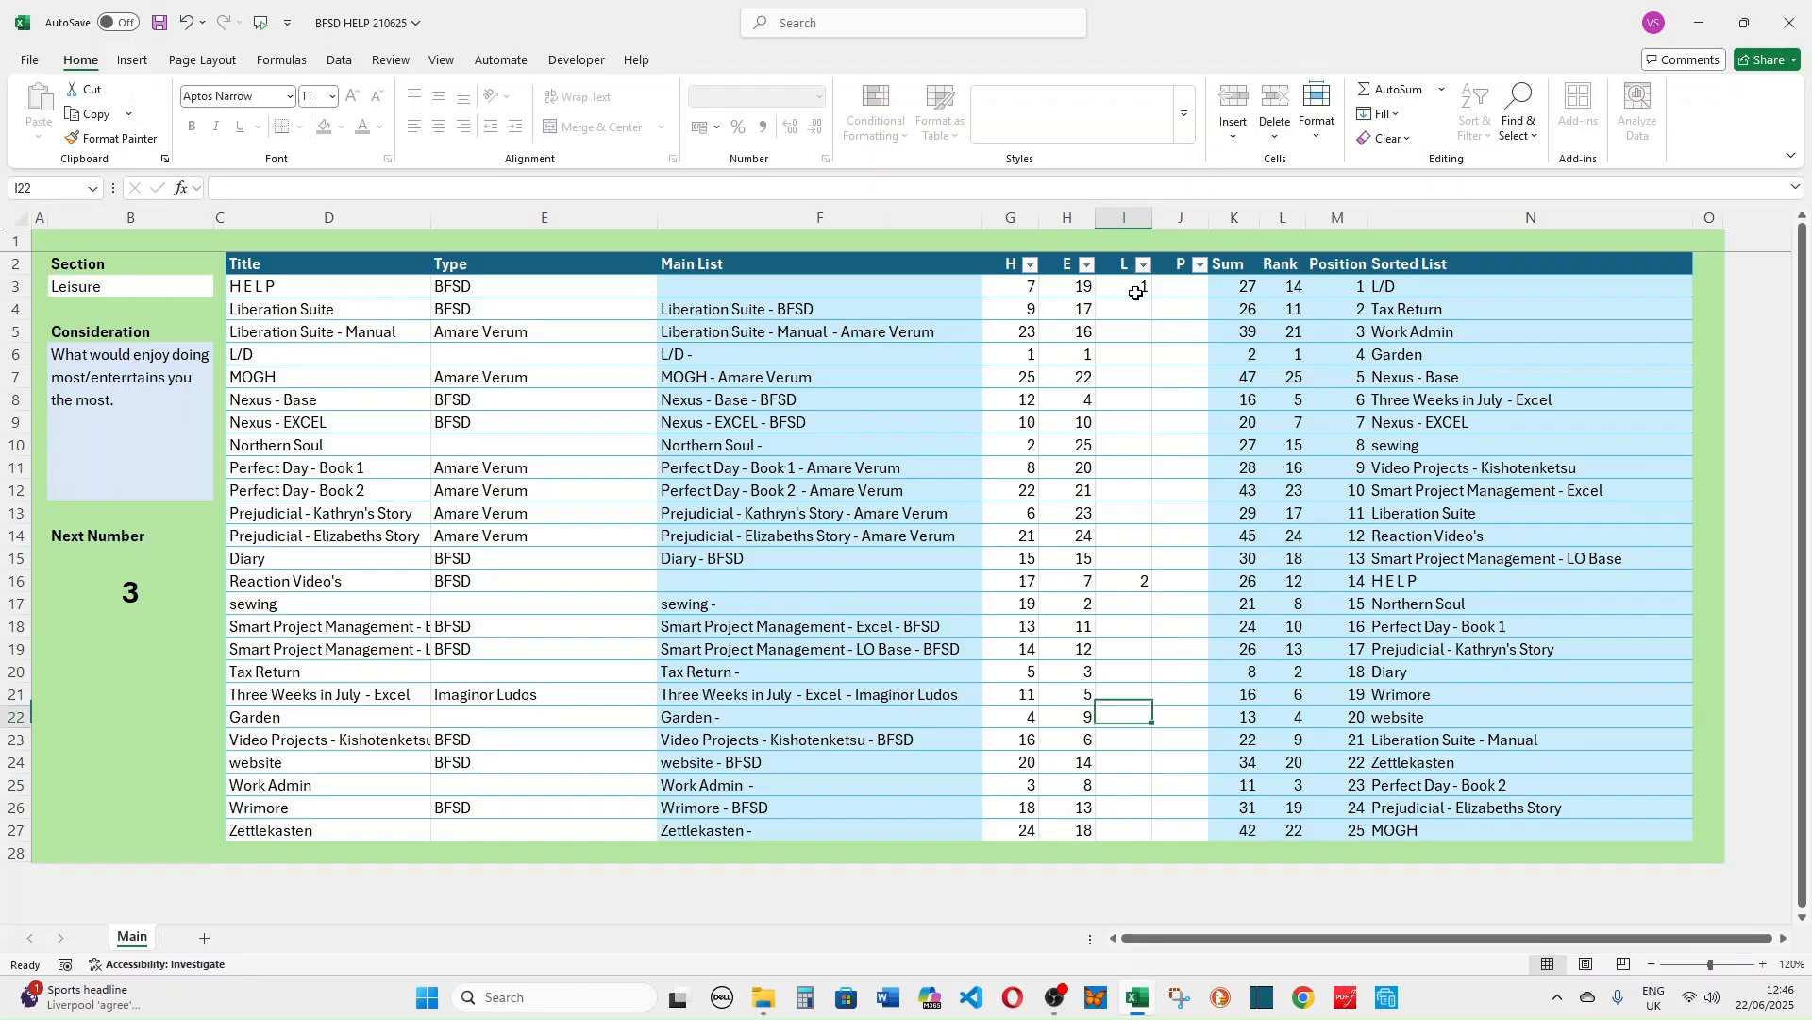
text(3)
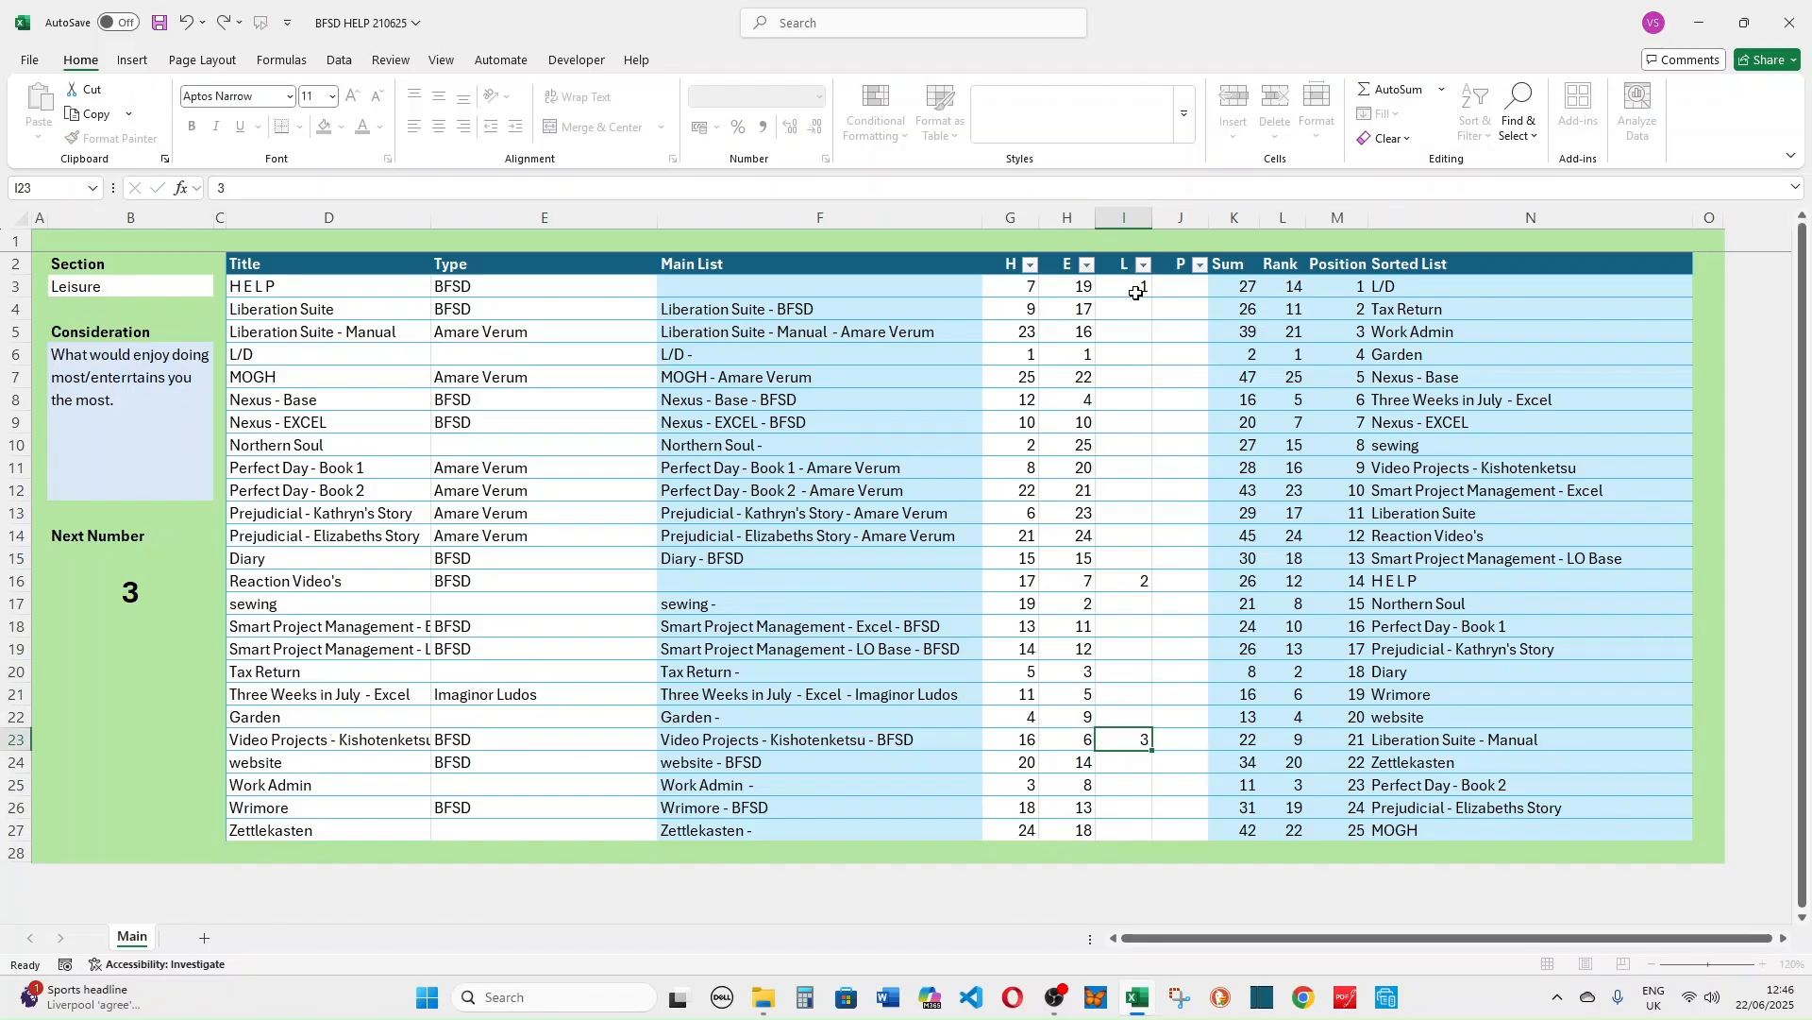
key(Up)
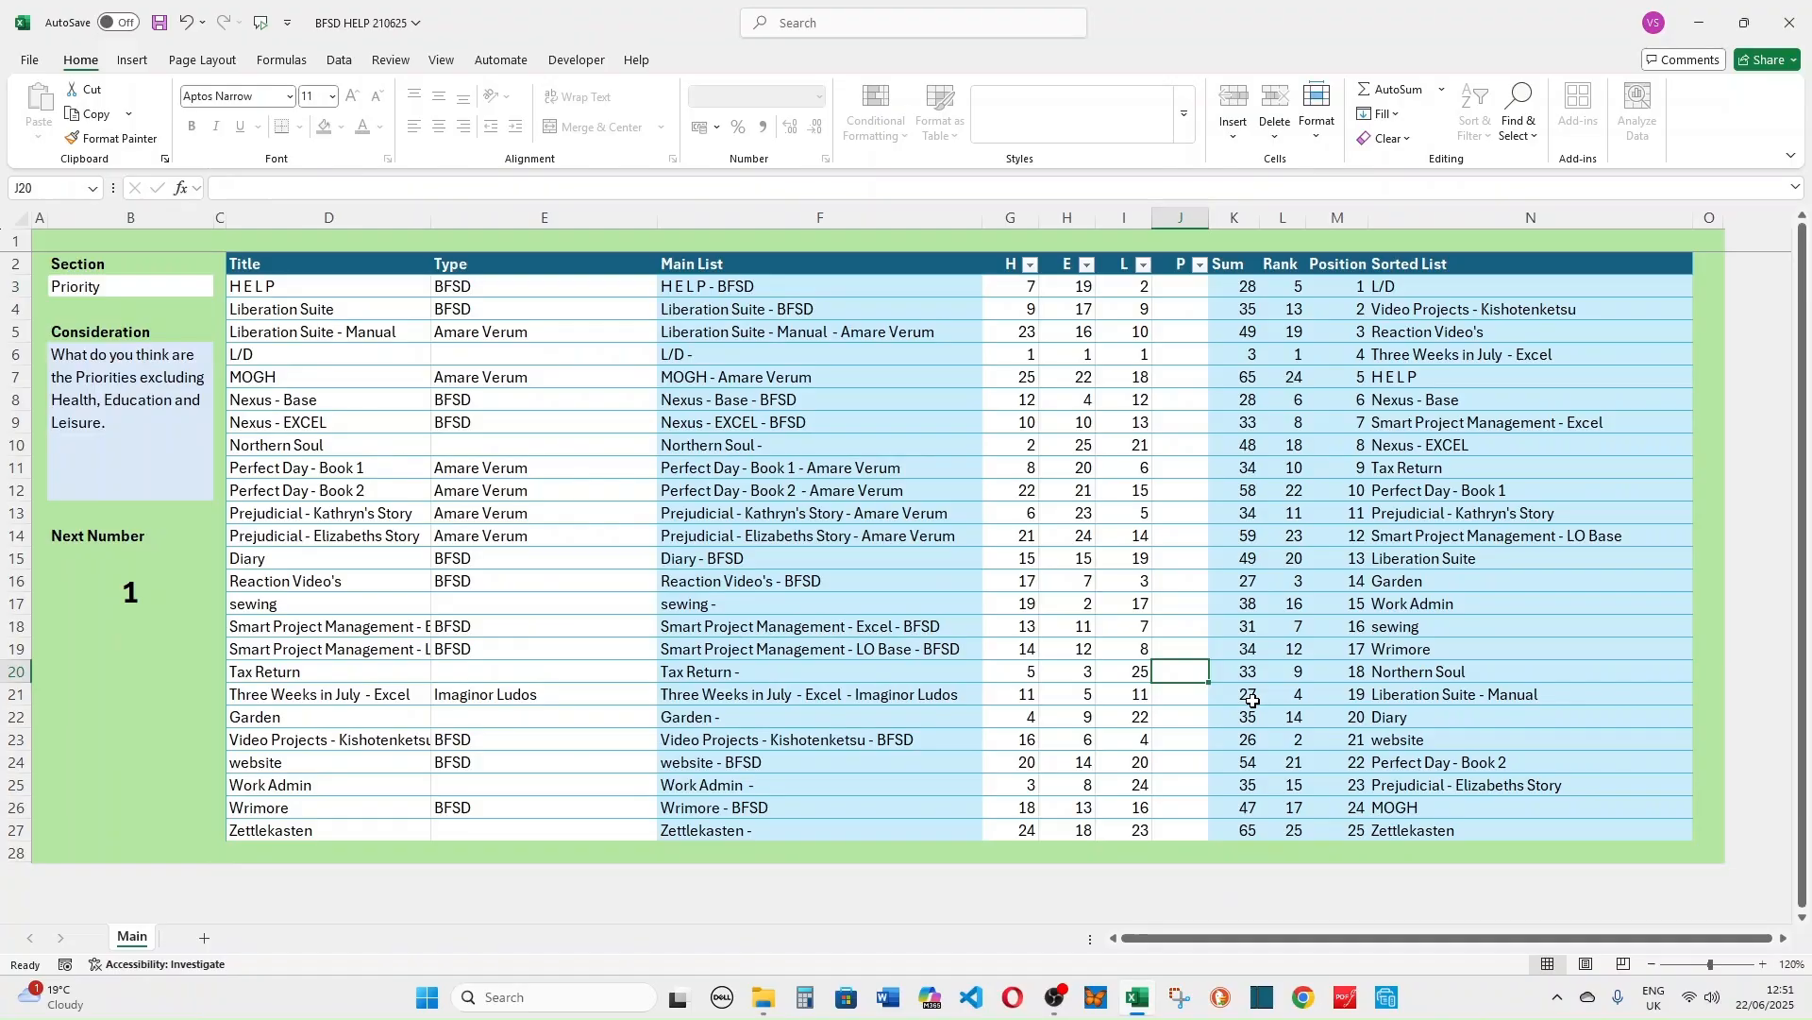
For the Priority section, rank Tax Return as 1 and Work Admin as 2 in the P column
text(1)
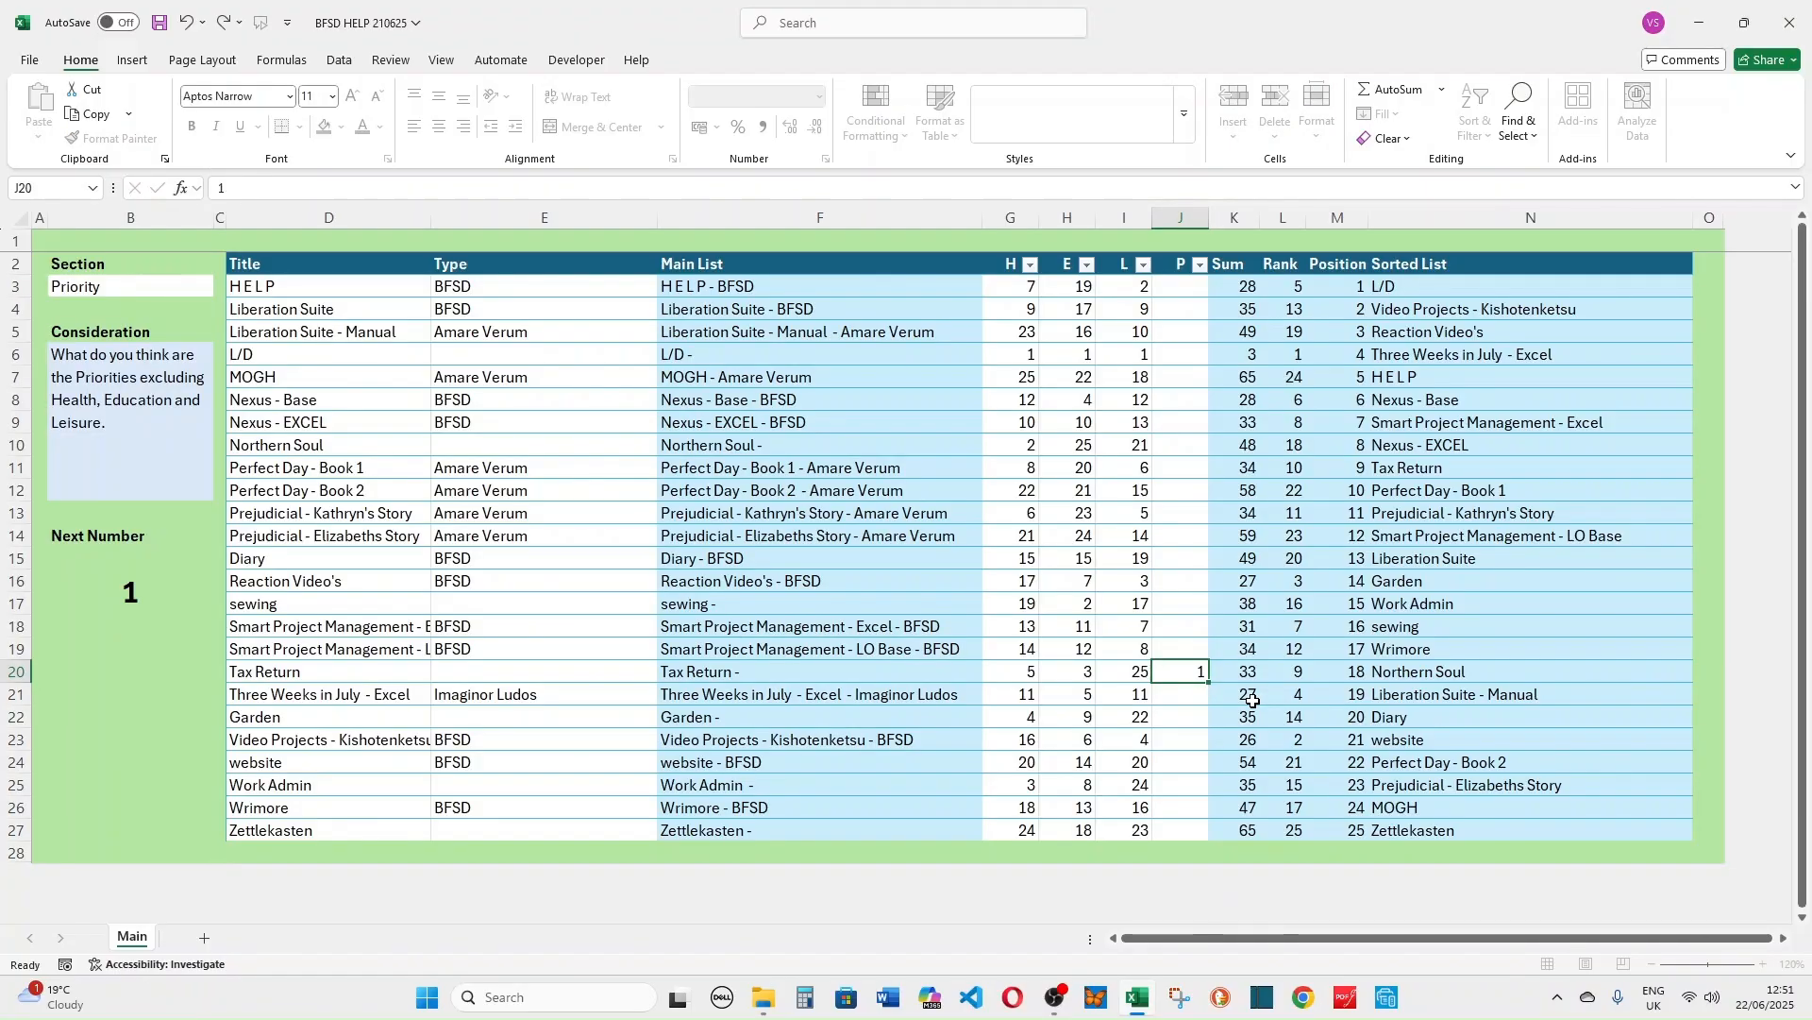
key(Up)
key(Down)
key(Down)
key(Down)
key(Down)
key(Down)
key(Down)
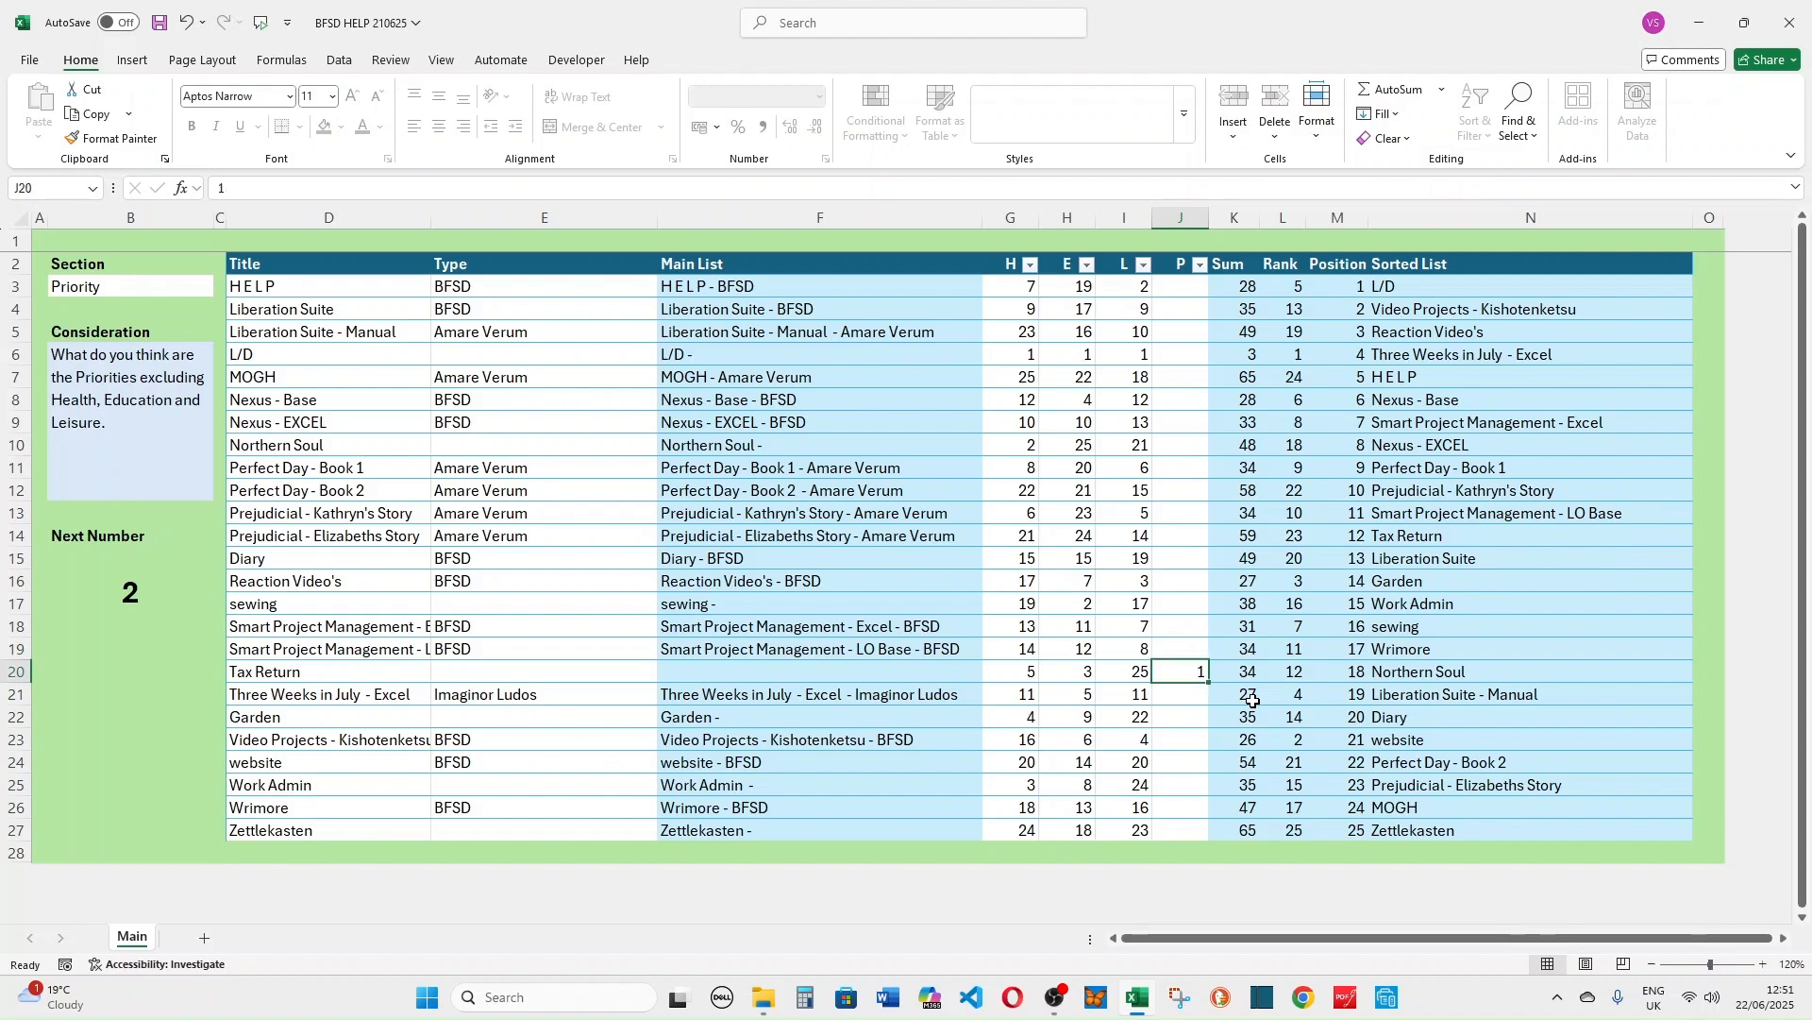
text(2)
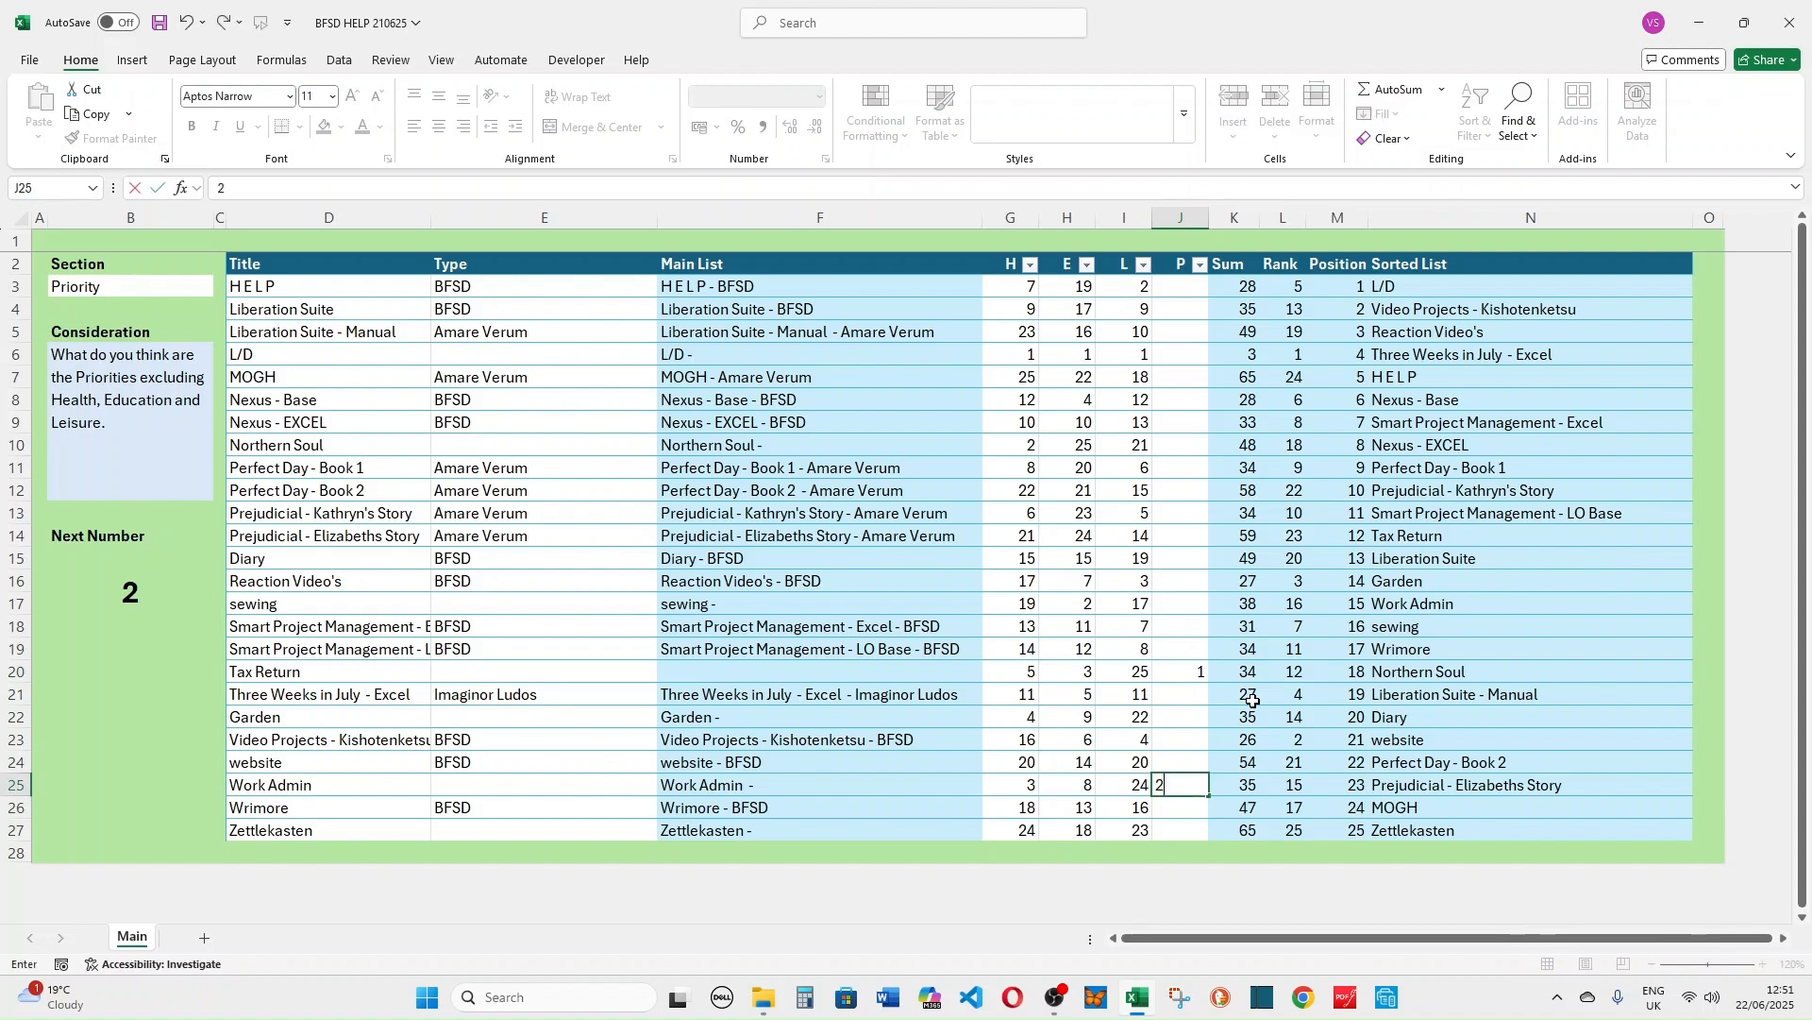
In the P column, rank Nexus - Base as 3
key(Up)
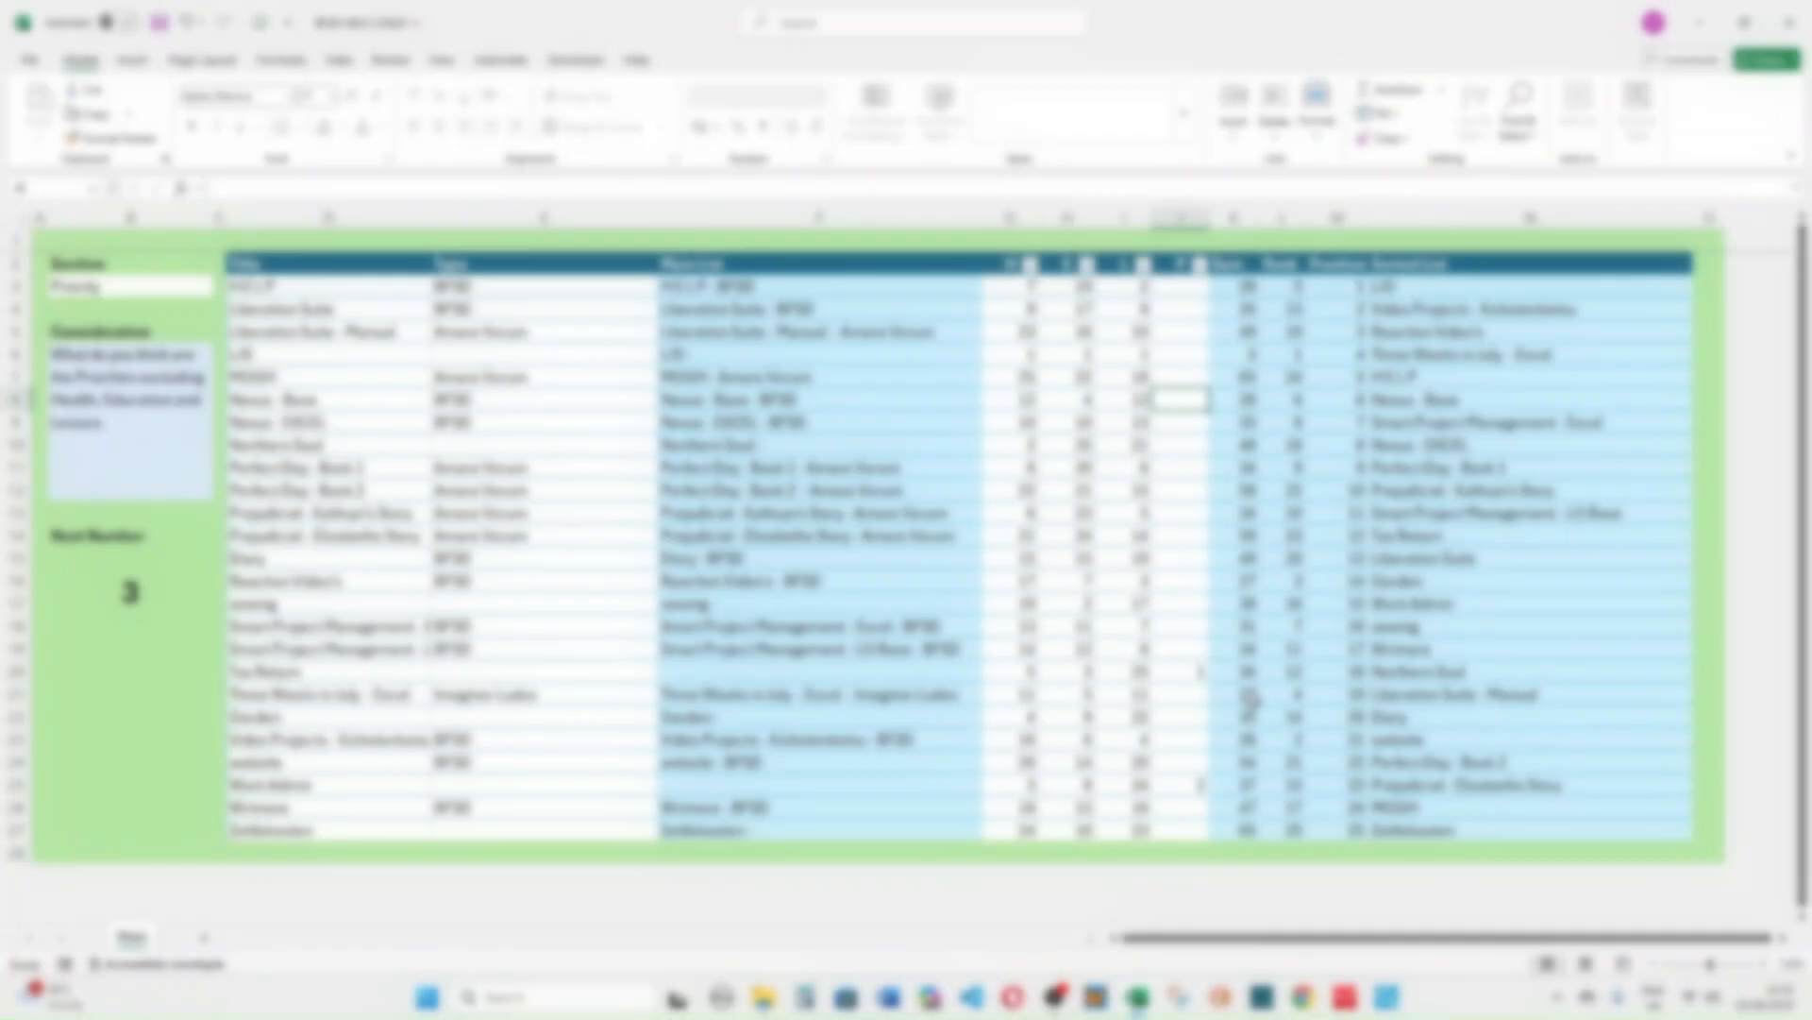
text(3)
key(Return)
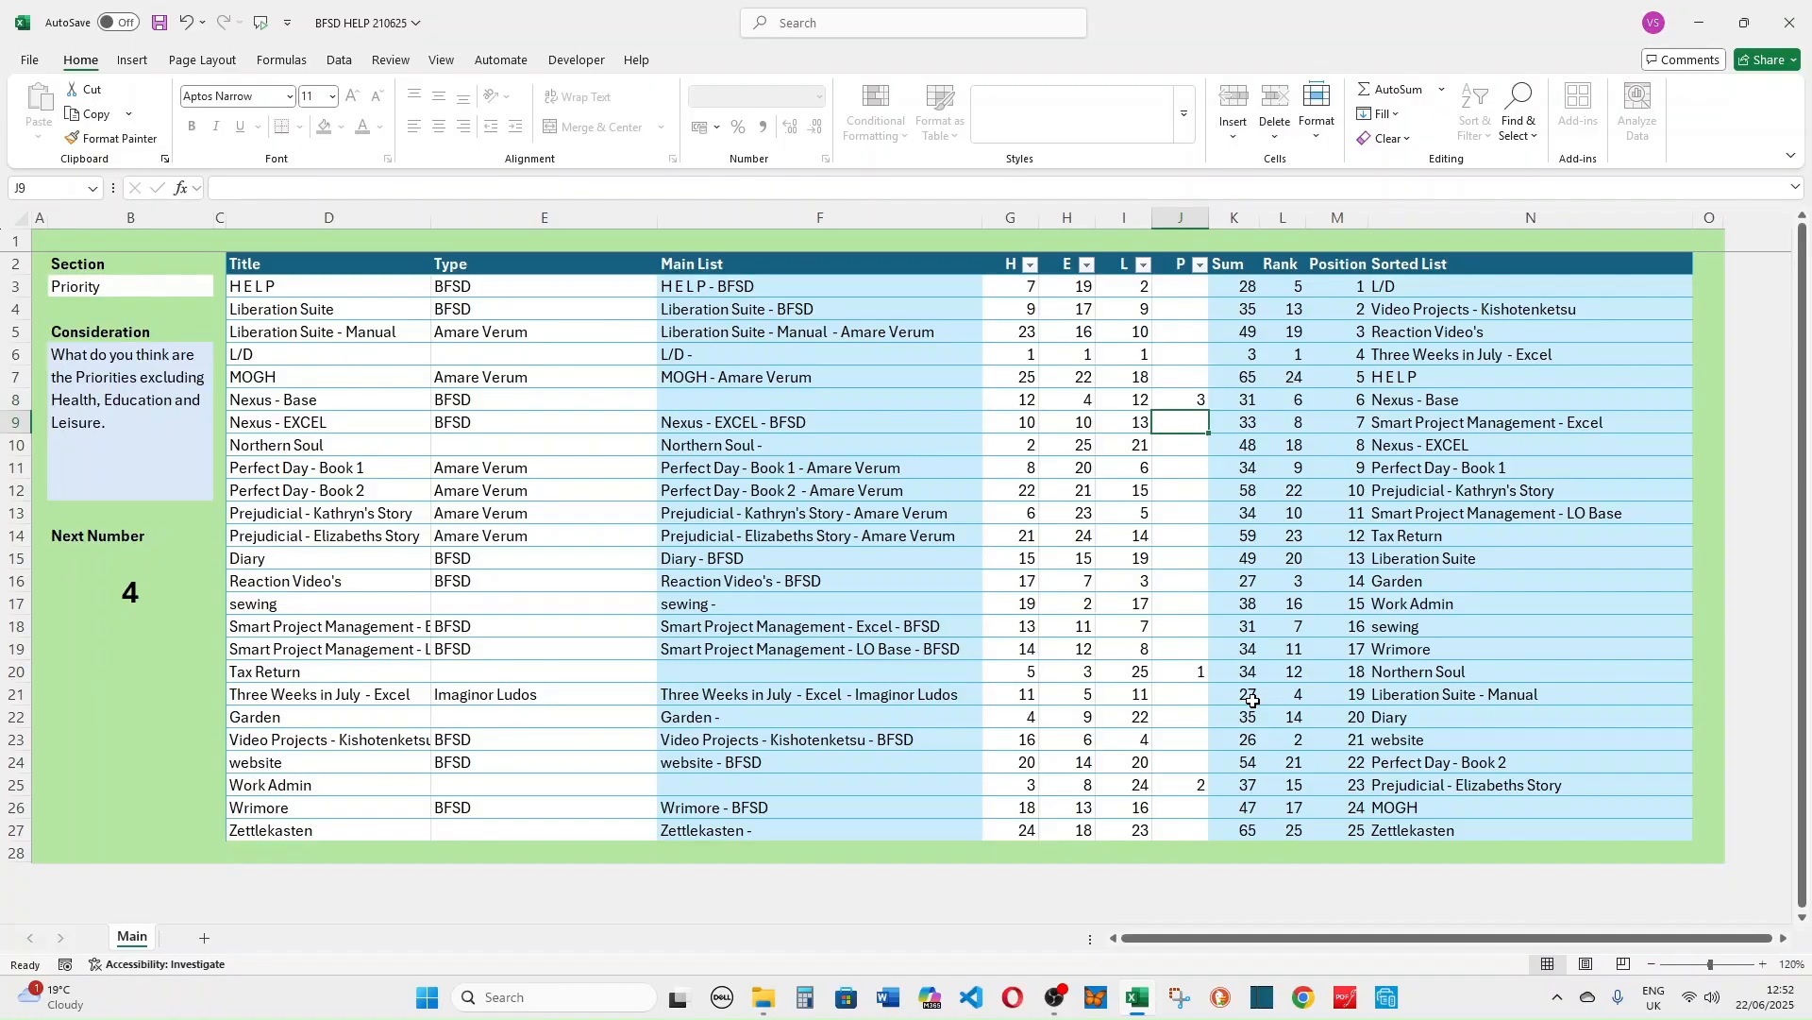
In the P column, rank Nexus - EXCEL as 4 and go to the Smart Project Management - Excel row
text(4)
key(Return)
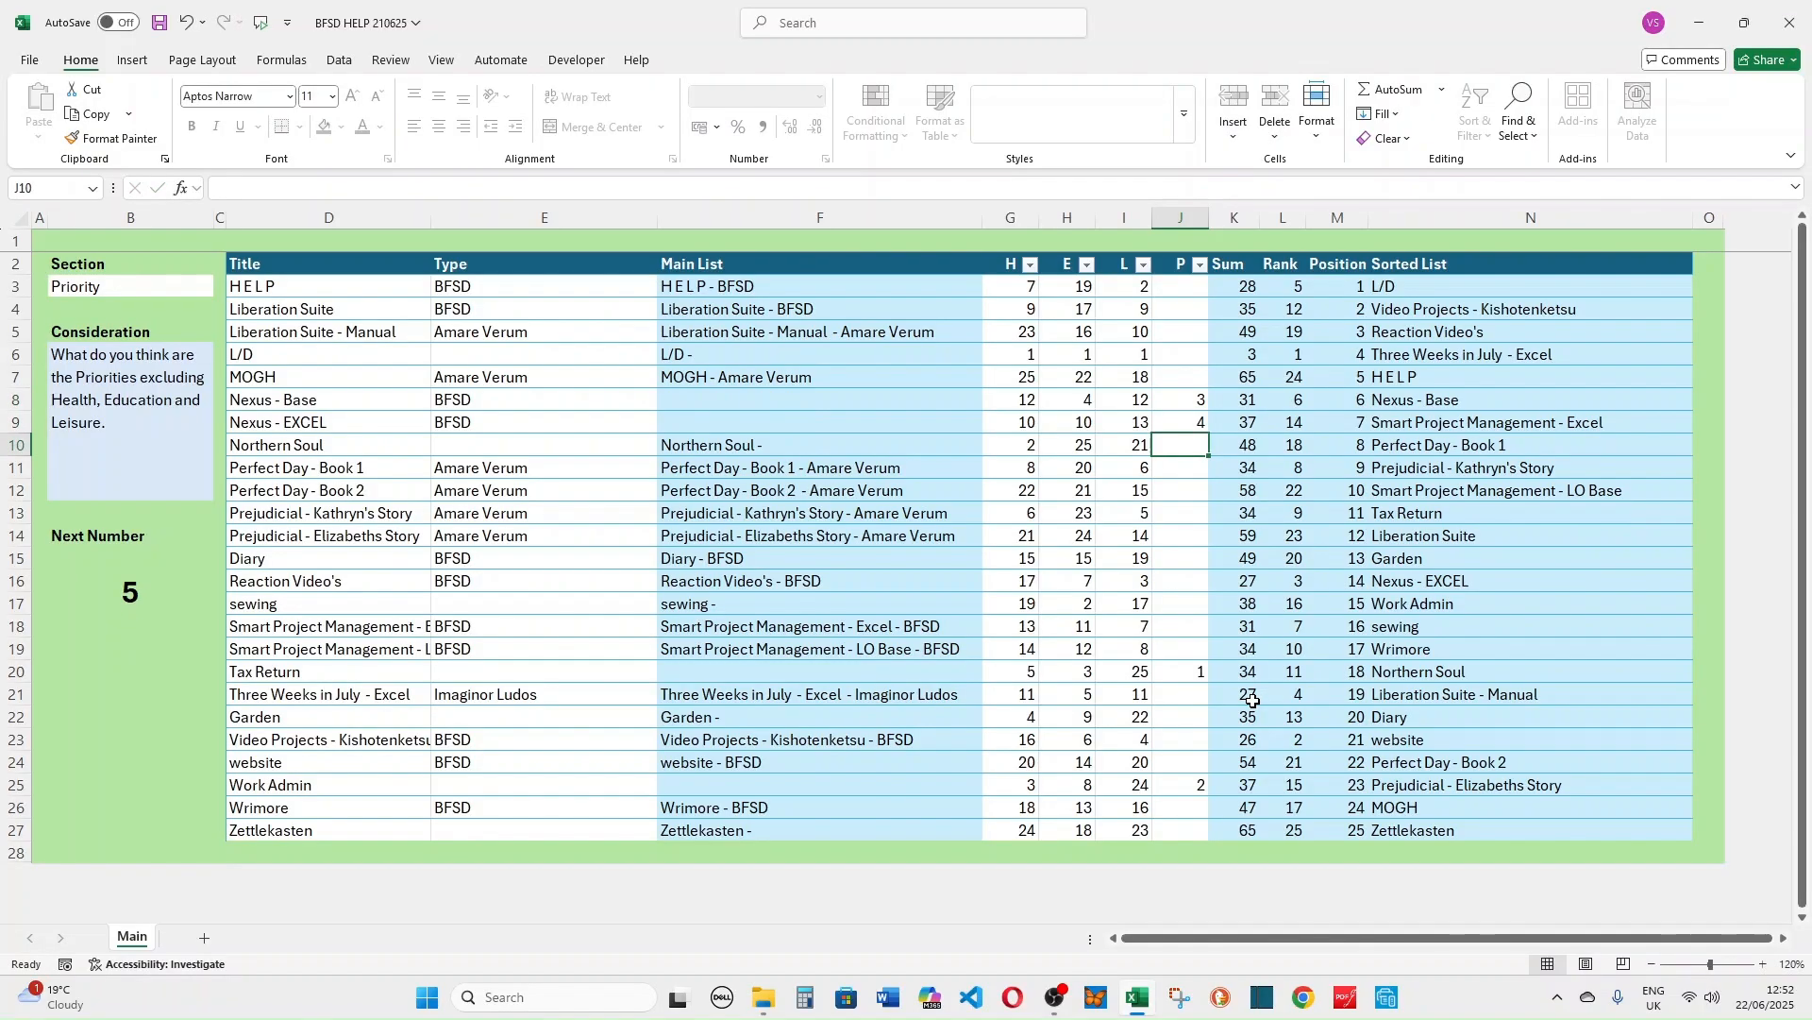
key(Down)
key(Down)
key(Down)
key(Down)
key(Down)
key(Down)
key(Down)
key(Down)
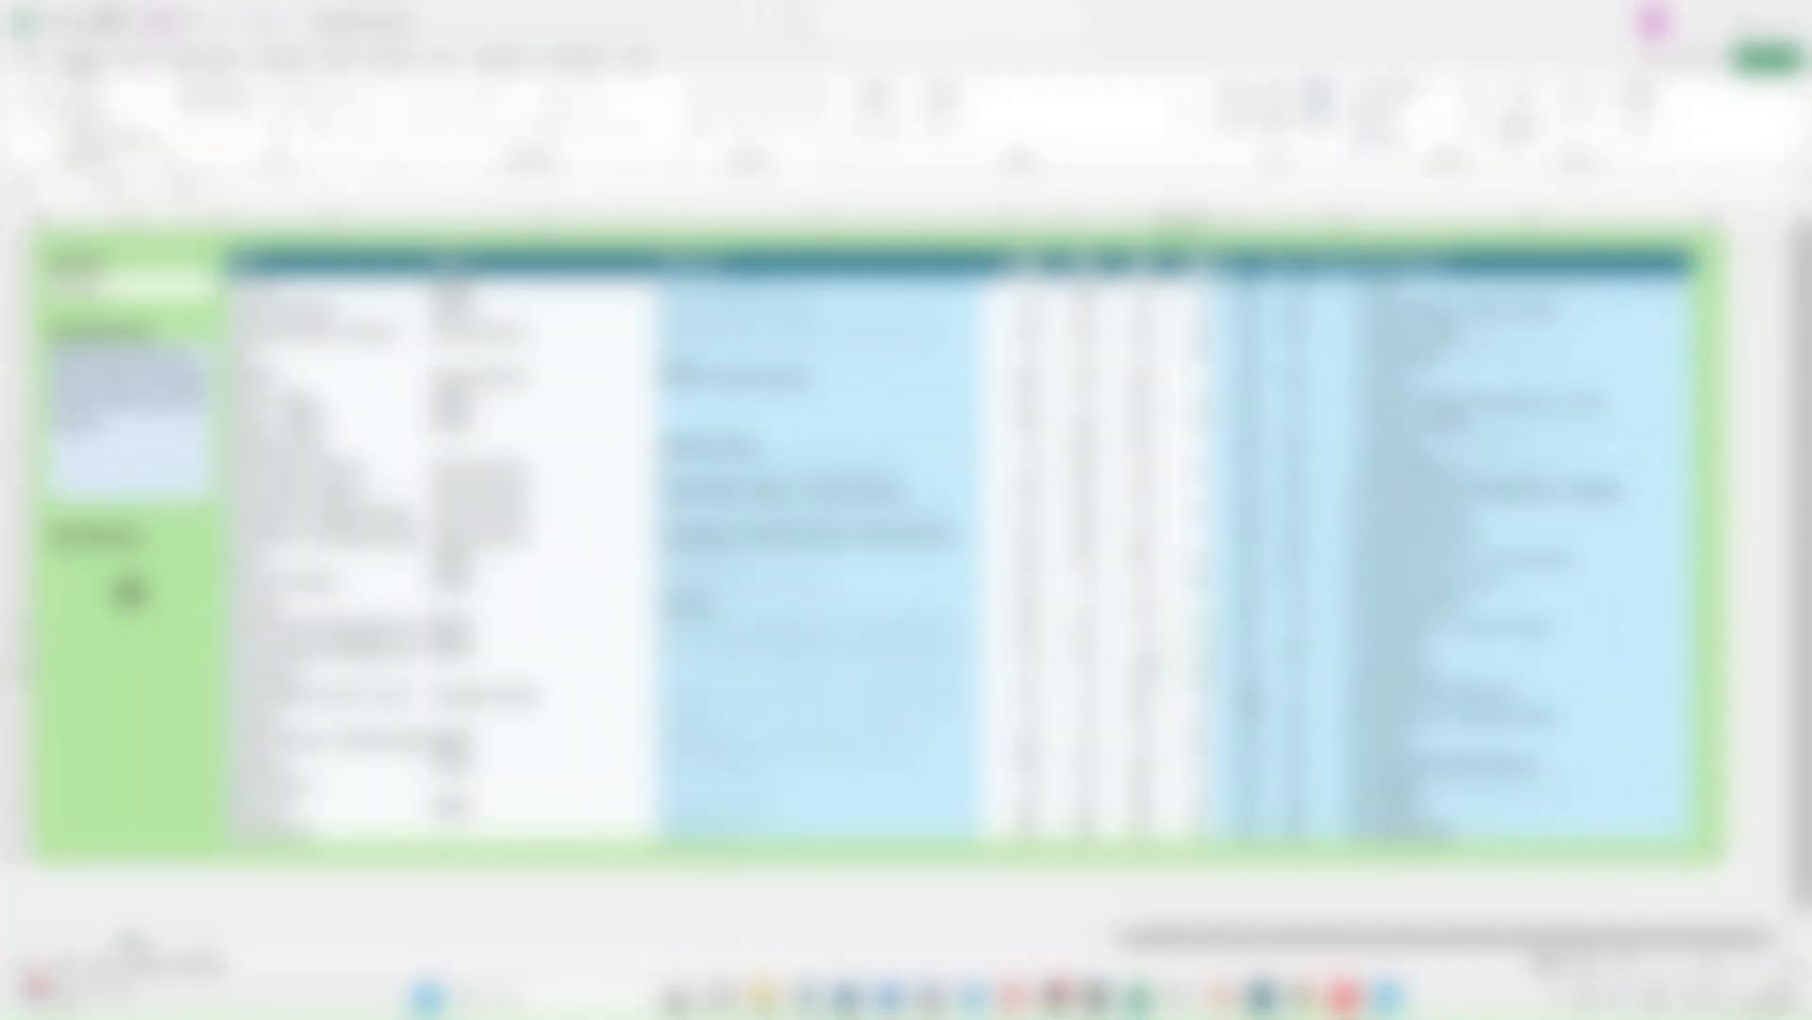
Check which projects in the upper half of the list still lack a Priority rank in the P column
key(Up)
key(Up)
key(Up)
key(Up)
key(Up)
key(Up)
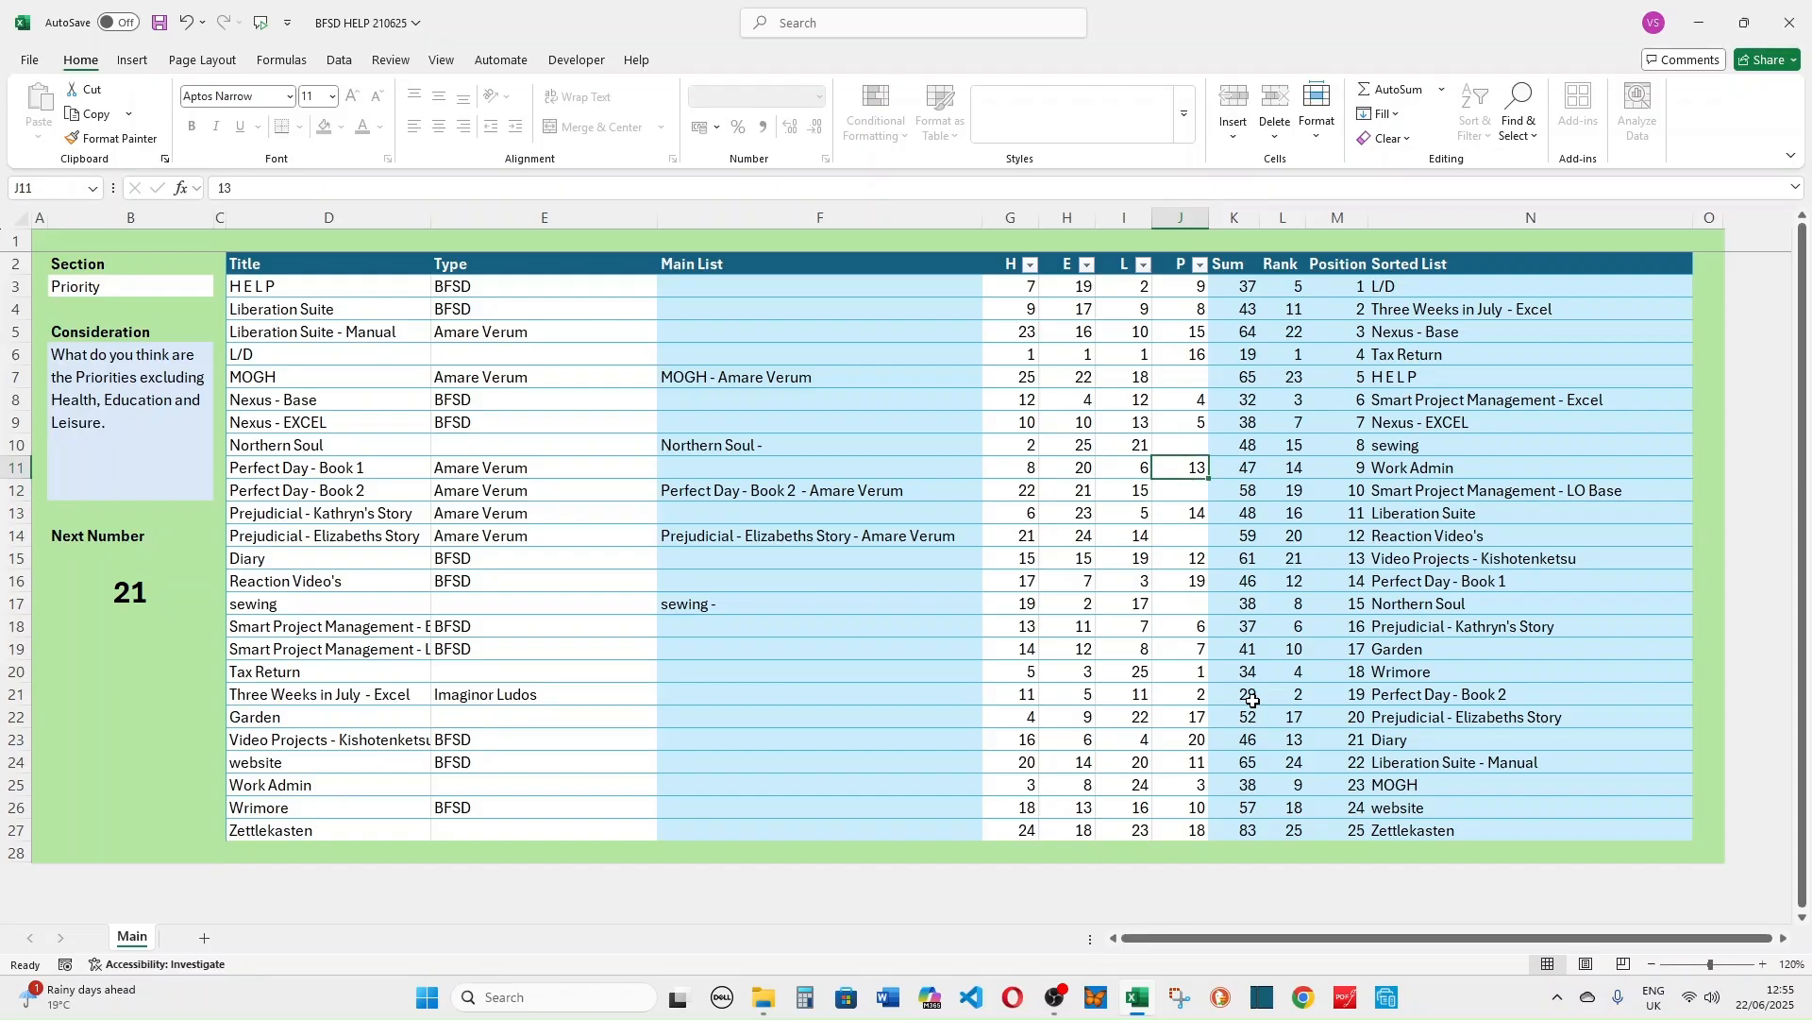
key(Down)
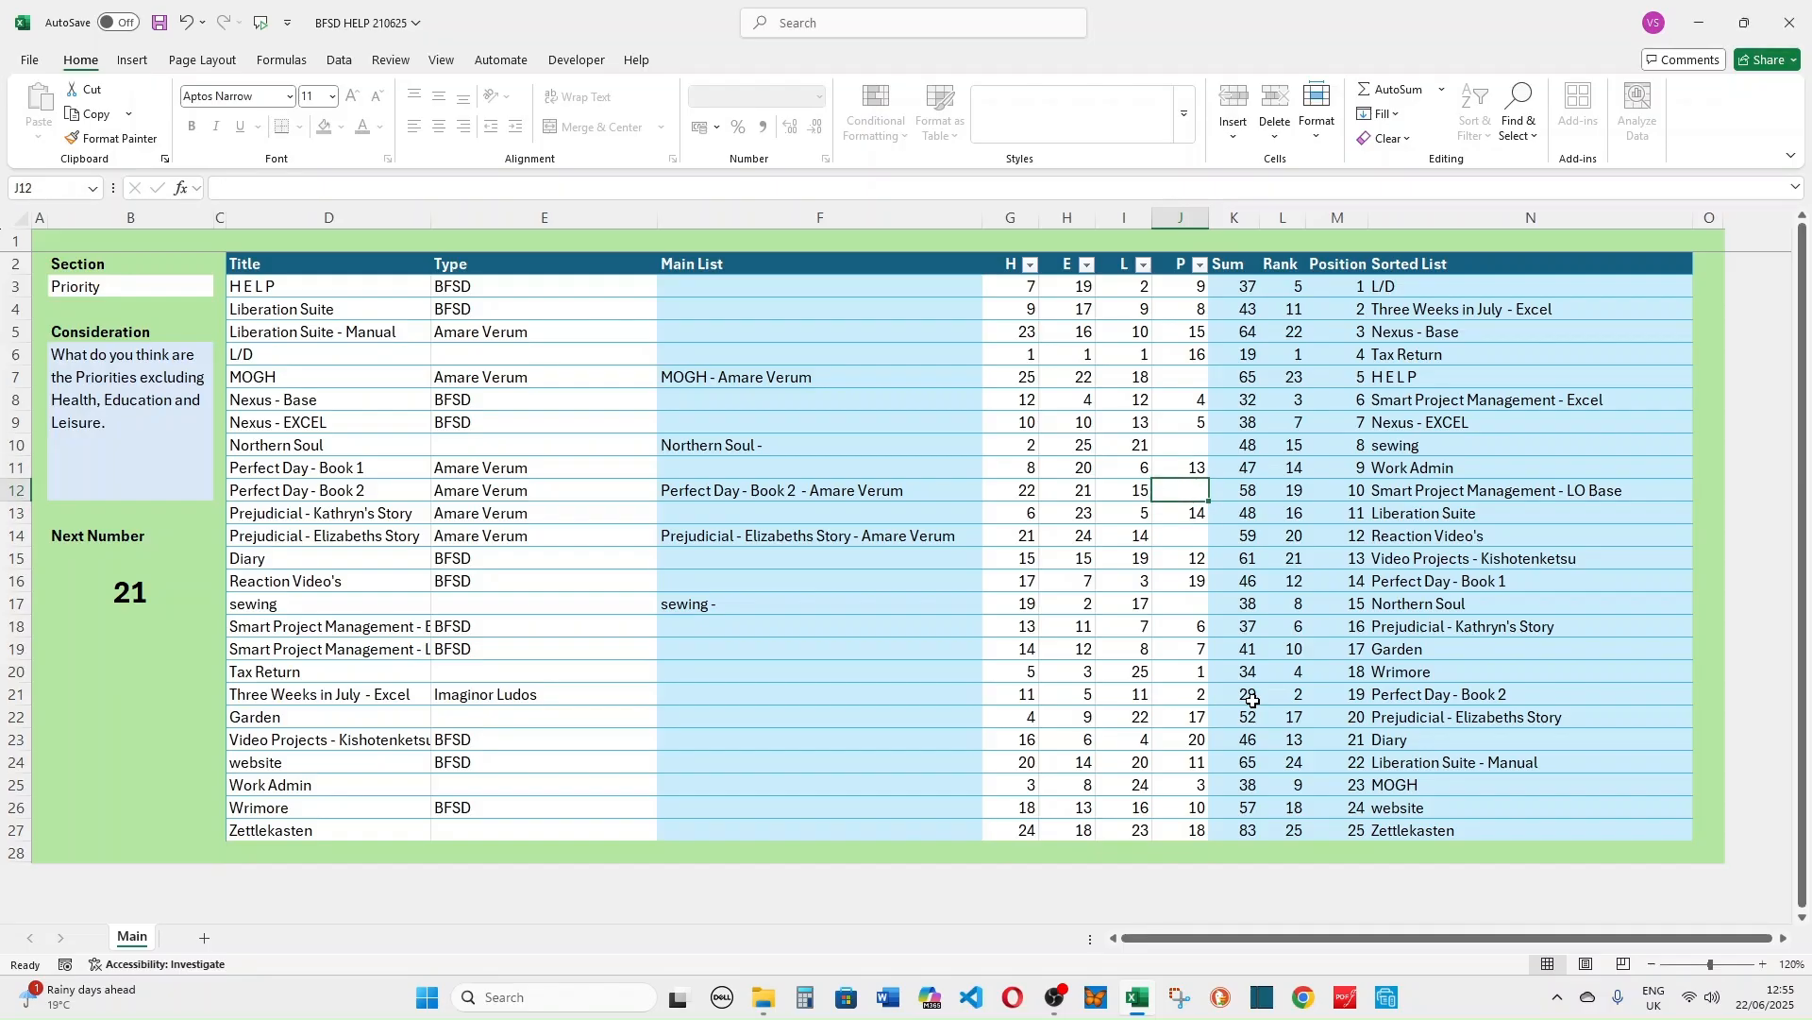
key(Up)
key(Up)
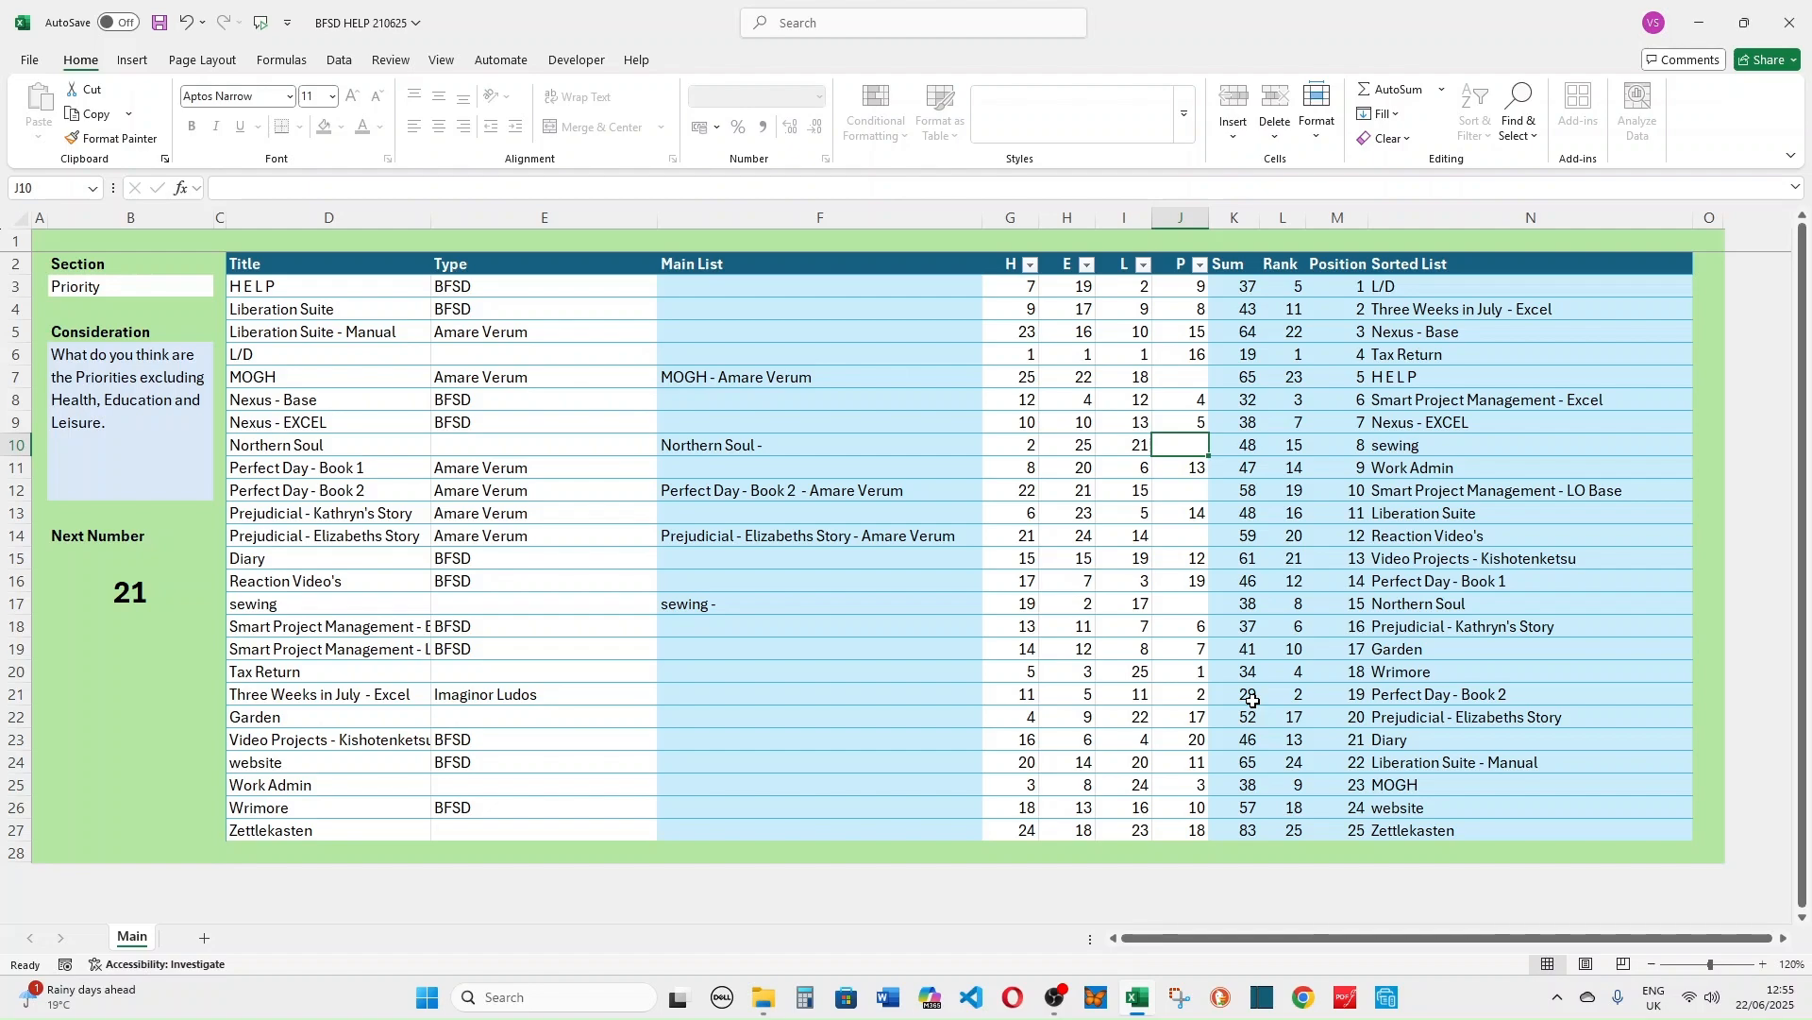
In the P column, rank Prejudicial - Elizabeths Story as 21 and Perfect Day - Book 2 as 22
key(Down)
key(Down)
key(Down)
key(Down)
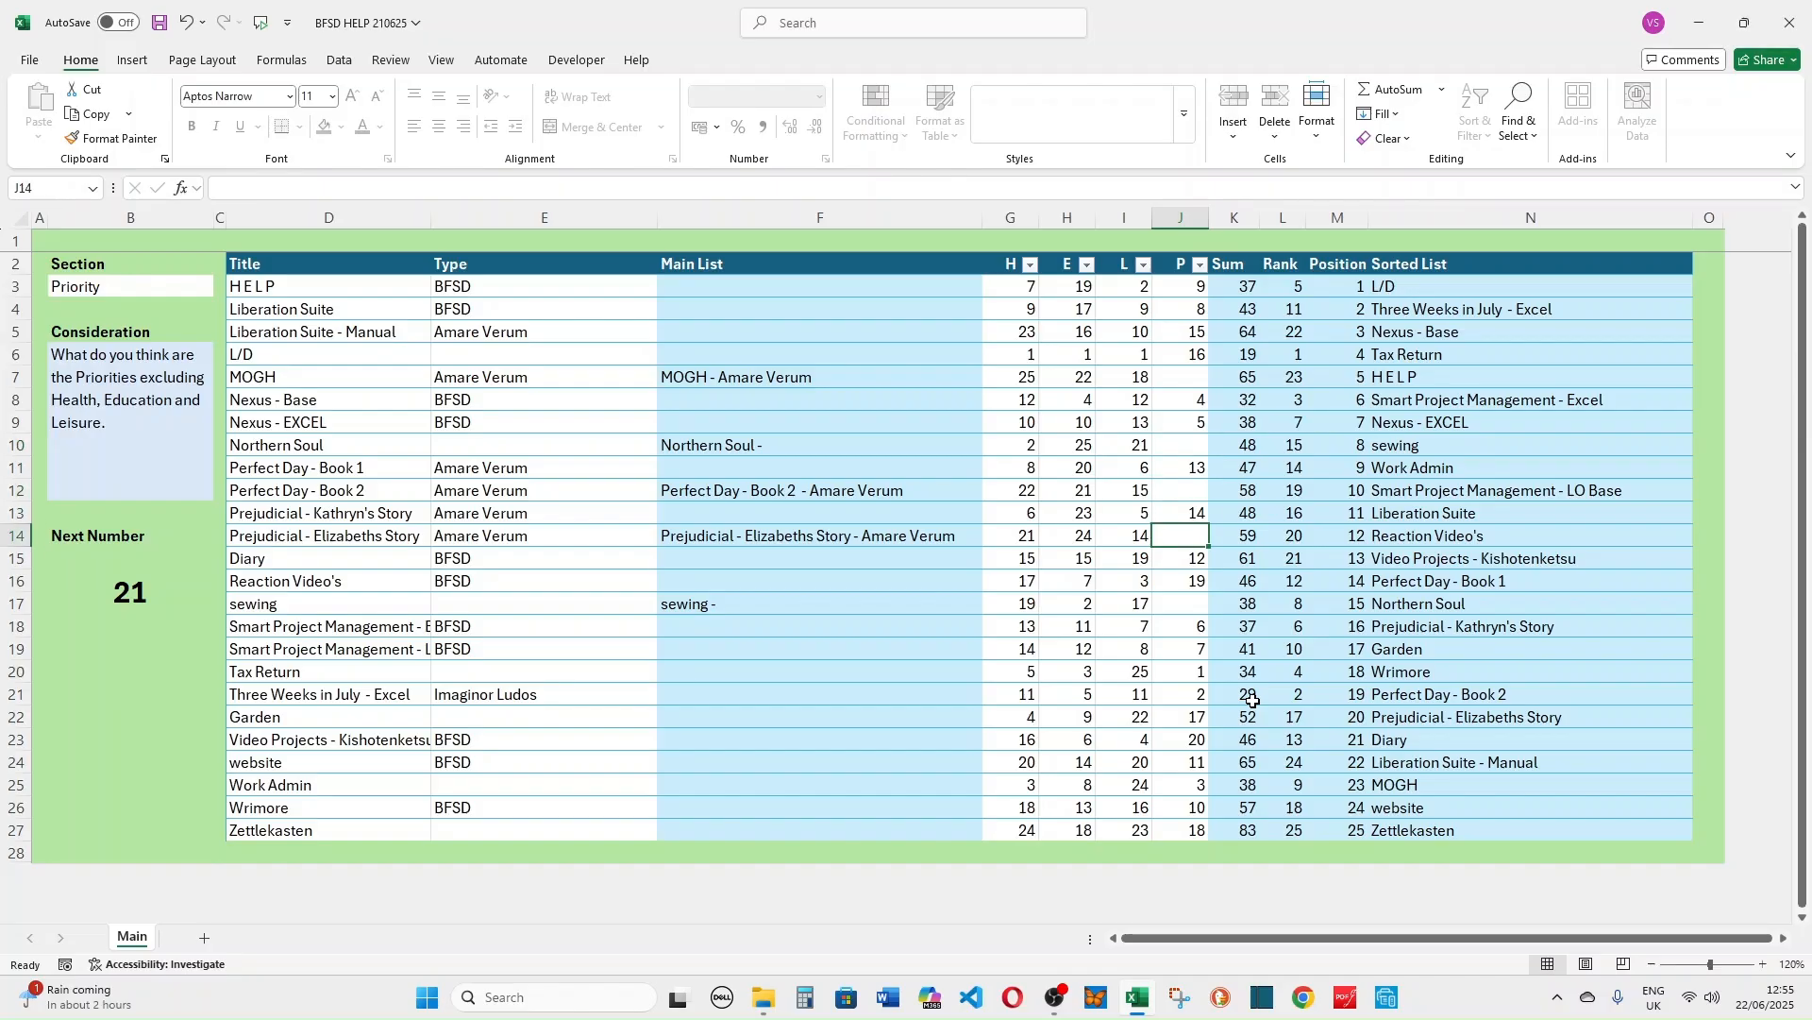
text(21)
key(Up)
key(Up)
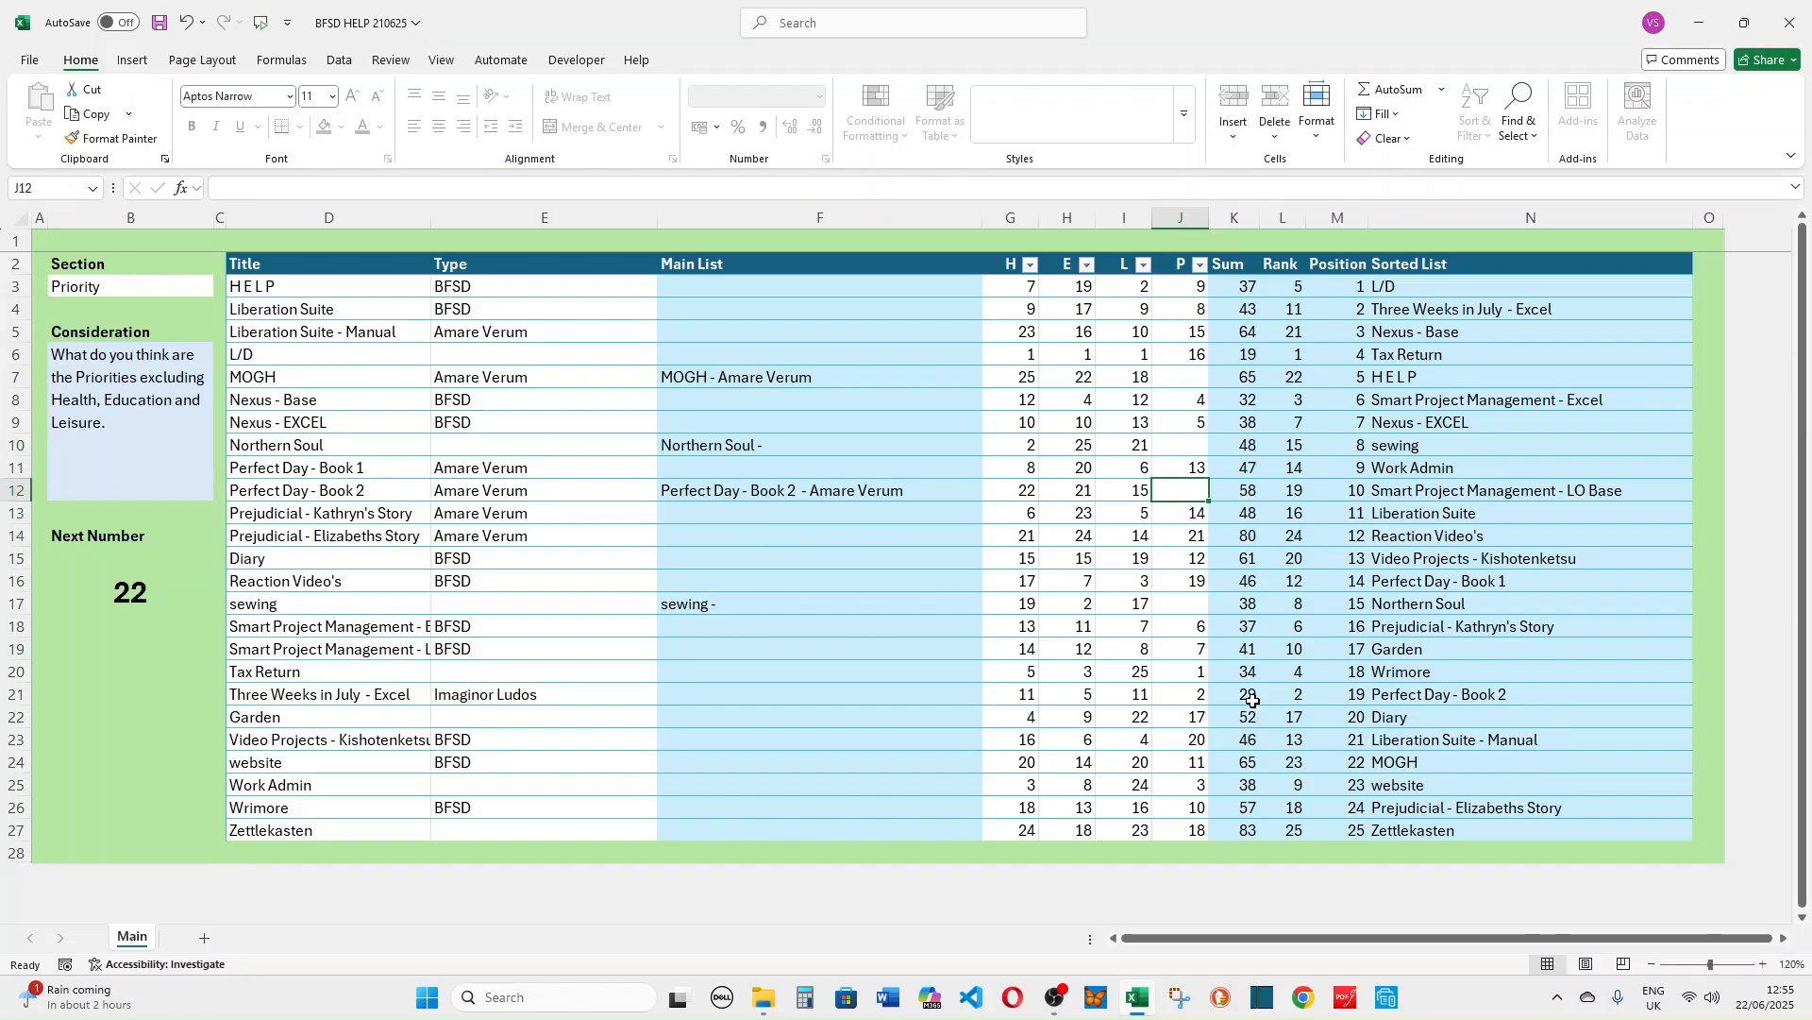
text(22)
Rank MOGH as 23 for the Priority section in the P column
key(Up)
key(Up)
key(Up)
key(Up)
key(Up)
key(Up)
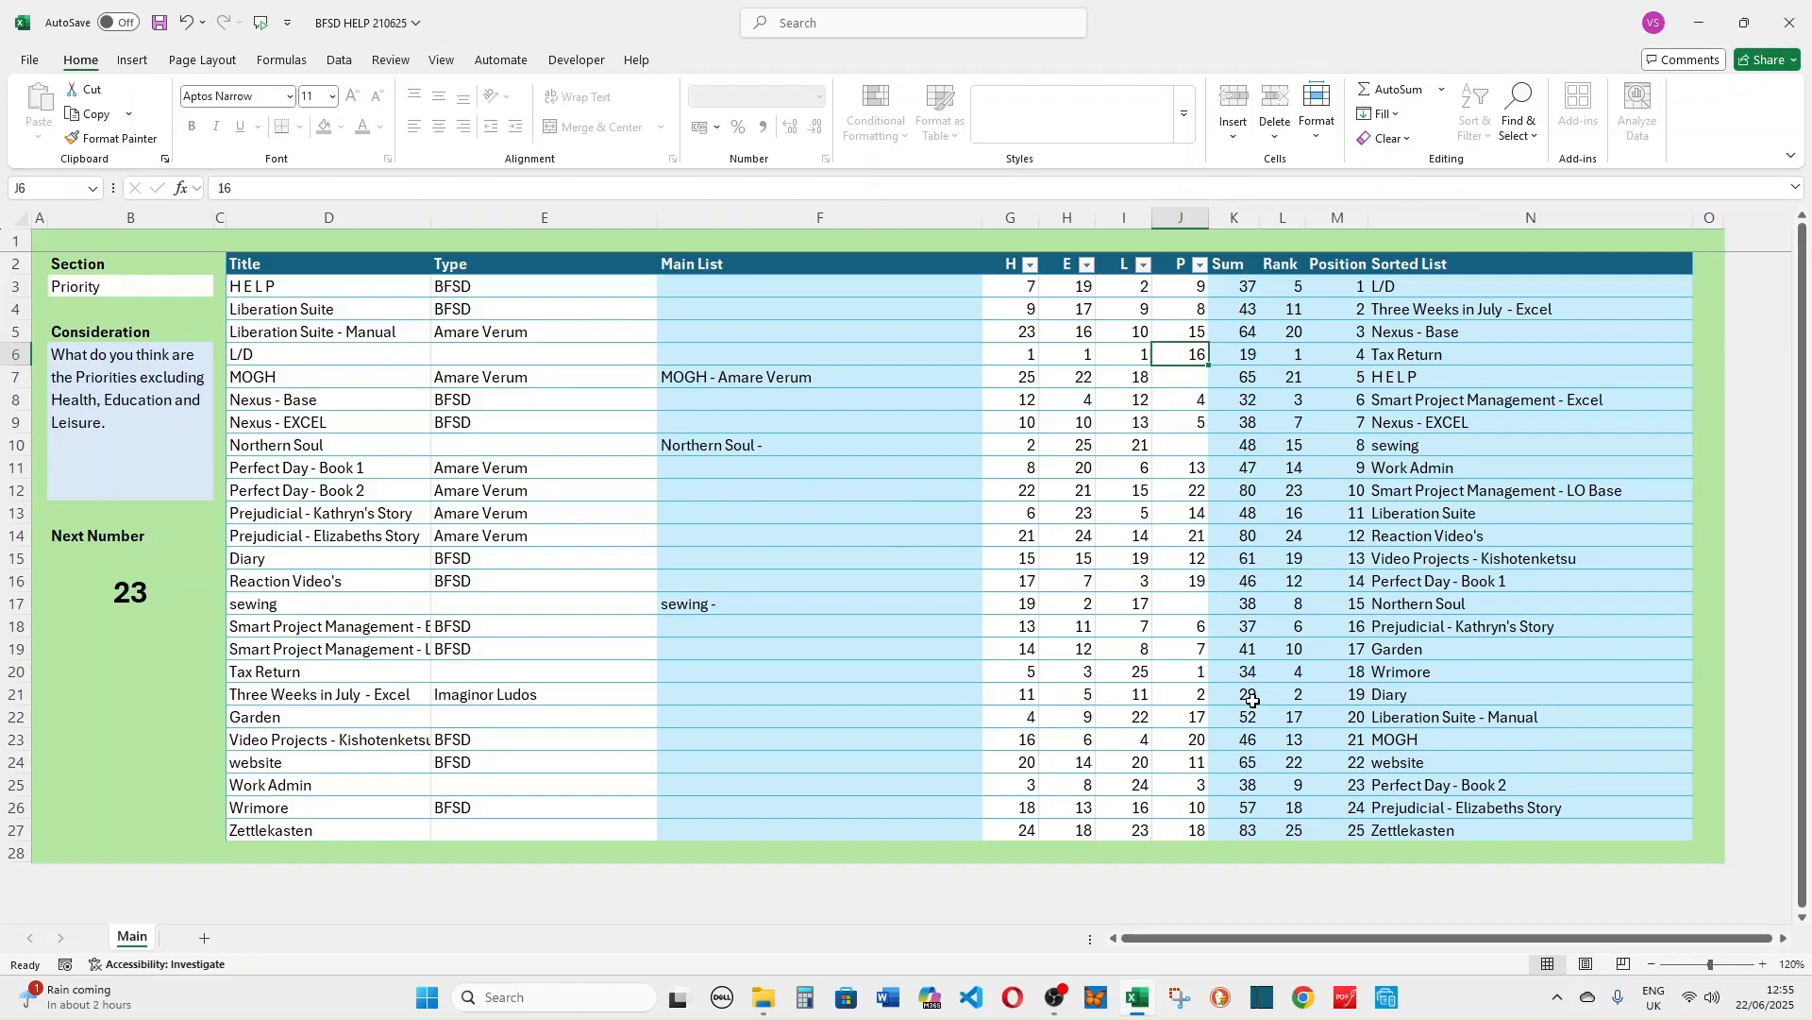
key(Down)
text(23)
key(Return)
Rank Northern Soul as 24 for the Priority section in the P column
key(Down)
key(Down)
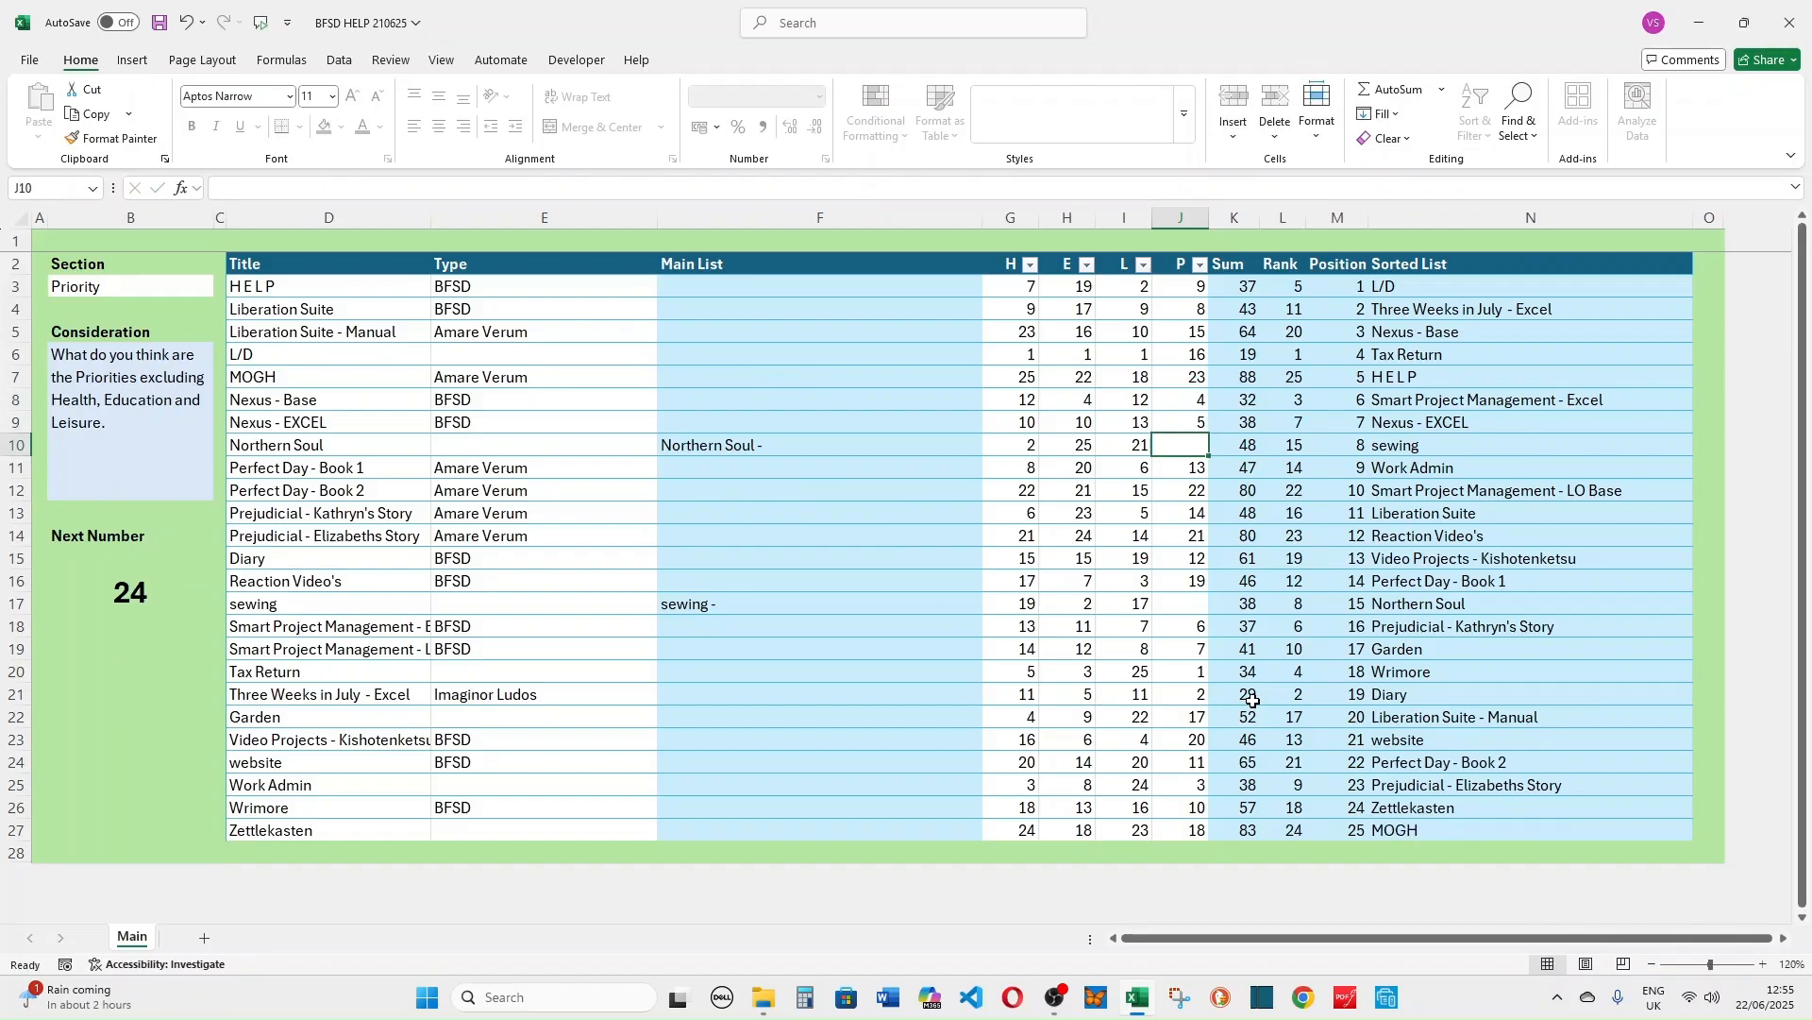
text(24)
key(Return)
Complete the Priority section by ranking sewing as 25 in the P column
key(Down)
key(Down)
key(Down)
key(Down)
key(Down)
key(Down)
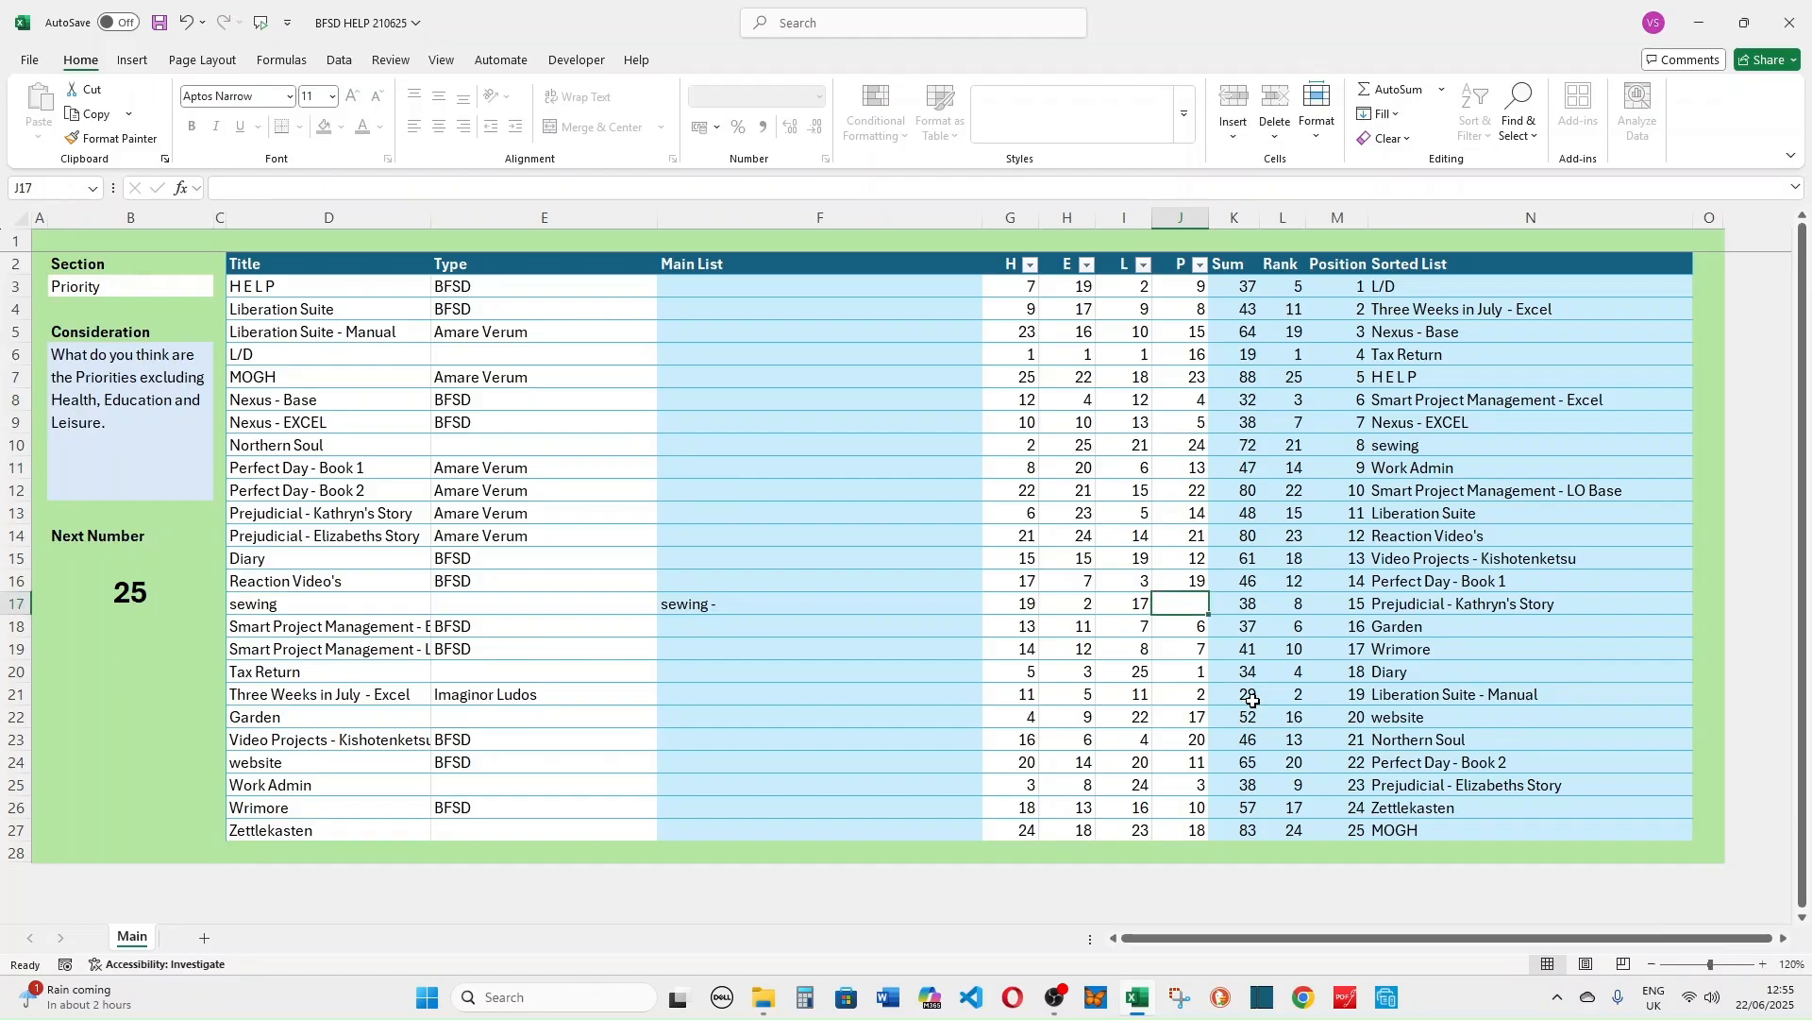
text(2)
key(Return)
key(Up)
key(Up)
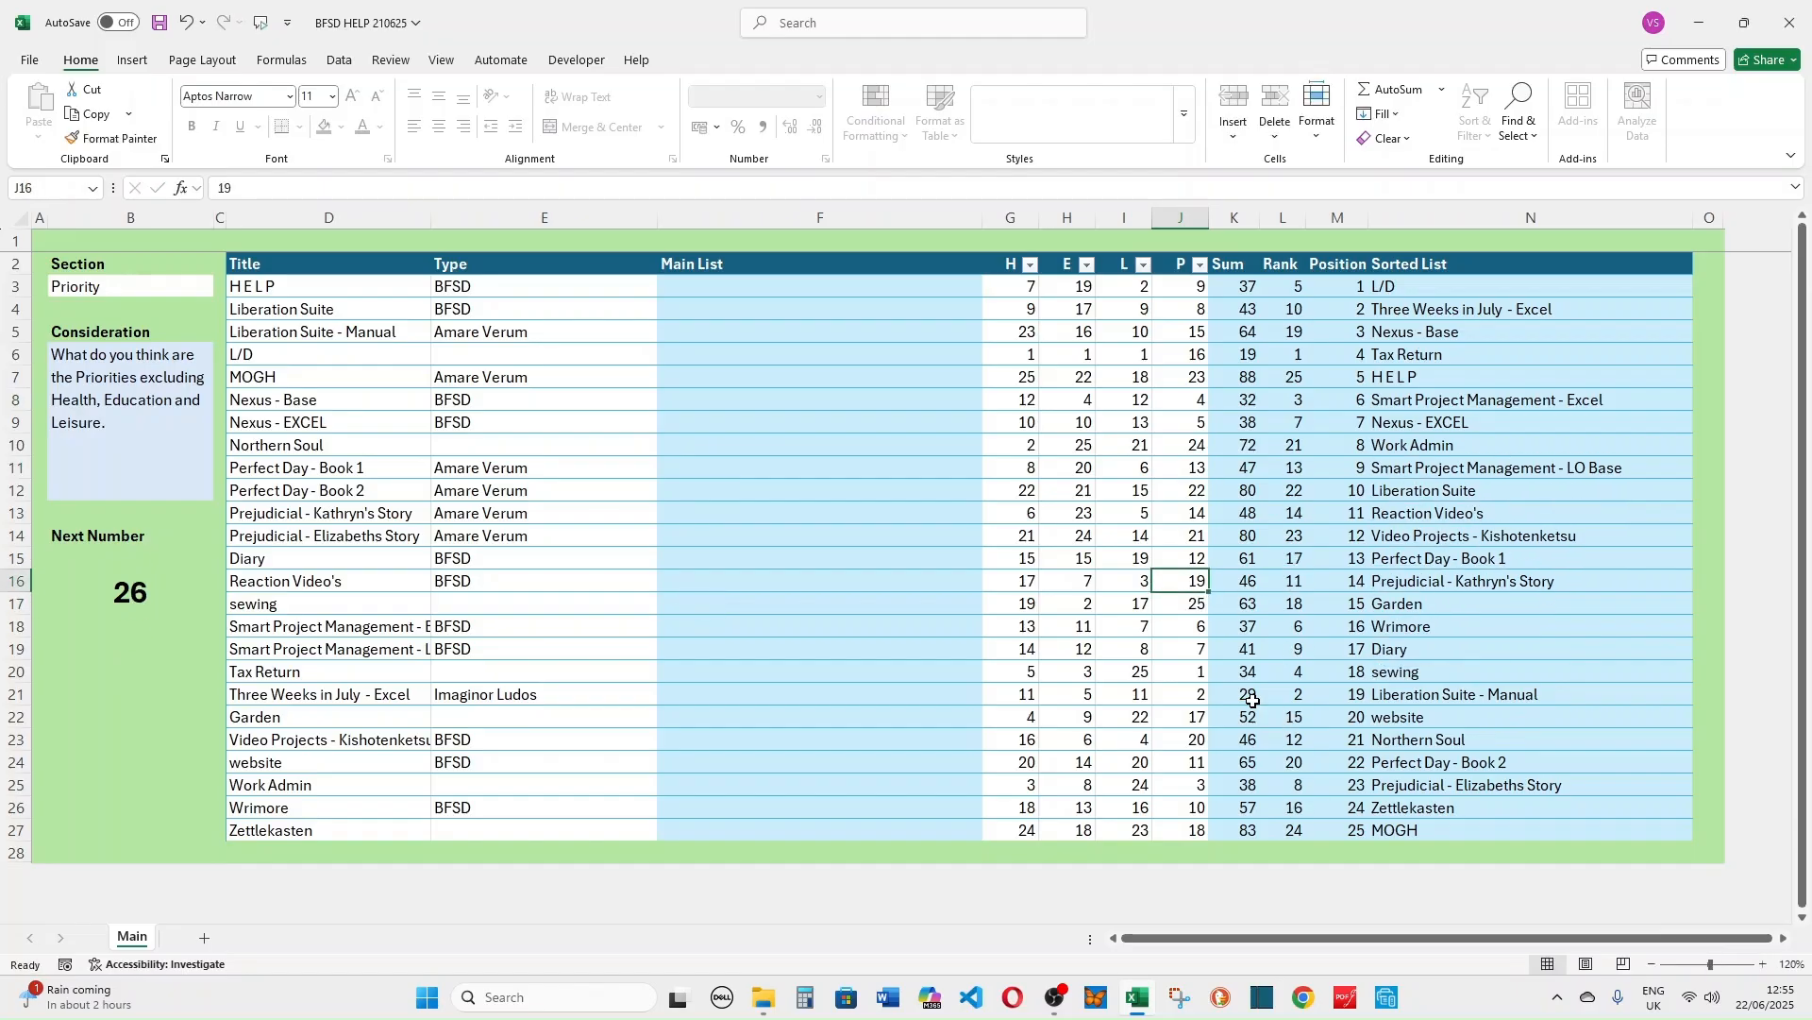